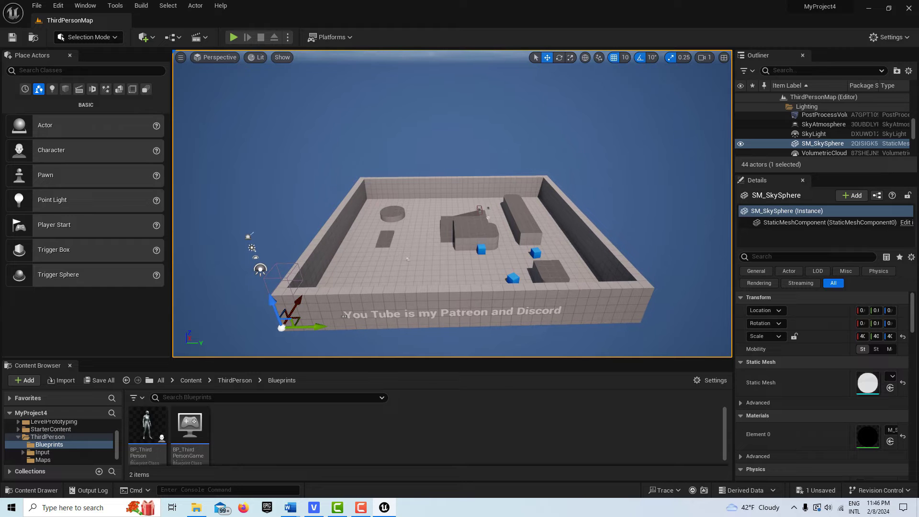
# - Fly the viewport camera forward over the centre of the ThirdPersonMap arena
pyautogui.moveTo(367, 108); pyautogui.dragTo(366, 53)
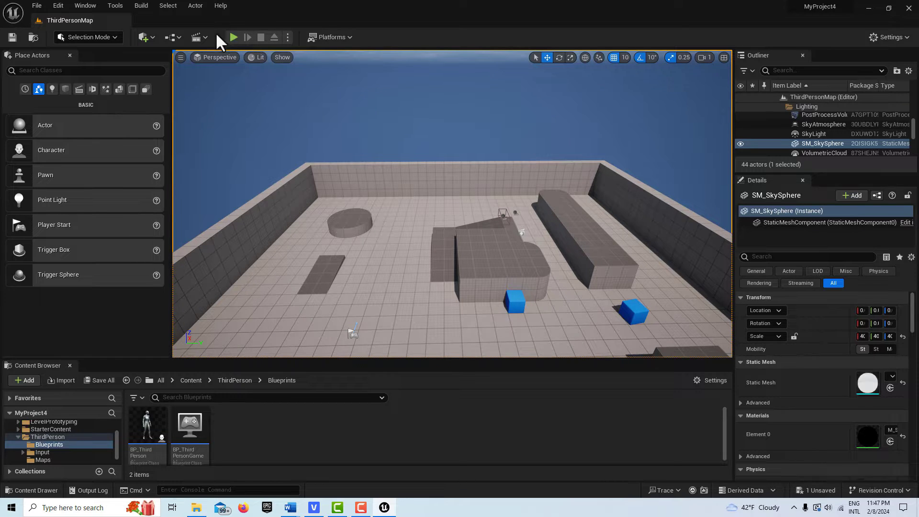
# - Take control of the character and walk it forward into the trigger to start the cutscene
pyautogui.click(233, 36)
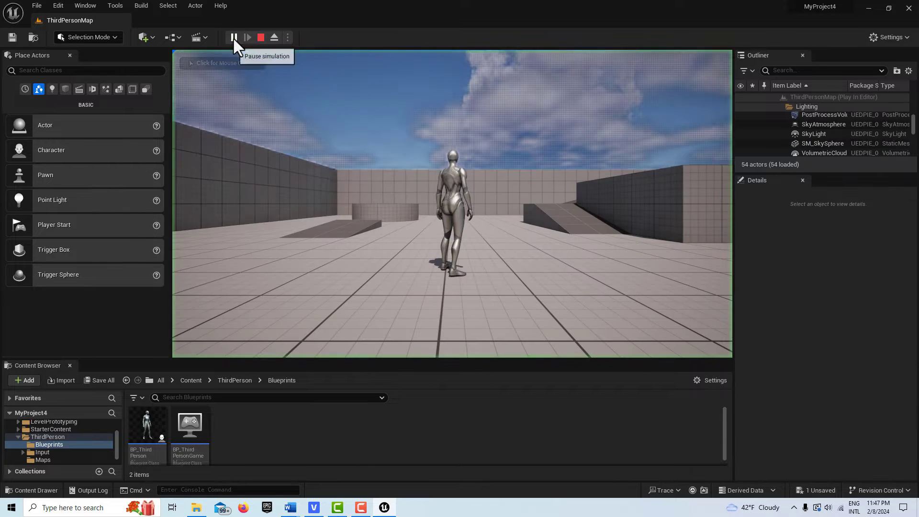
pyautogui.click(358, 195)
pyautogui.press('w')
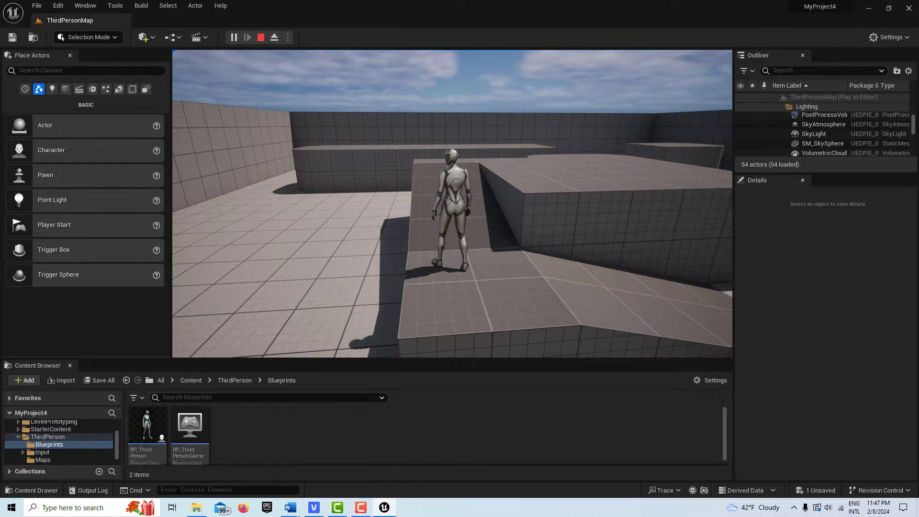
pyautogui.press('w')
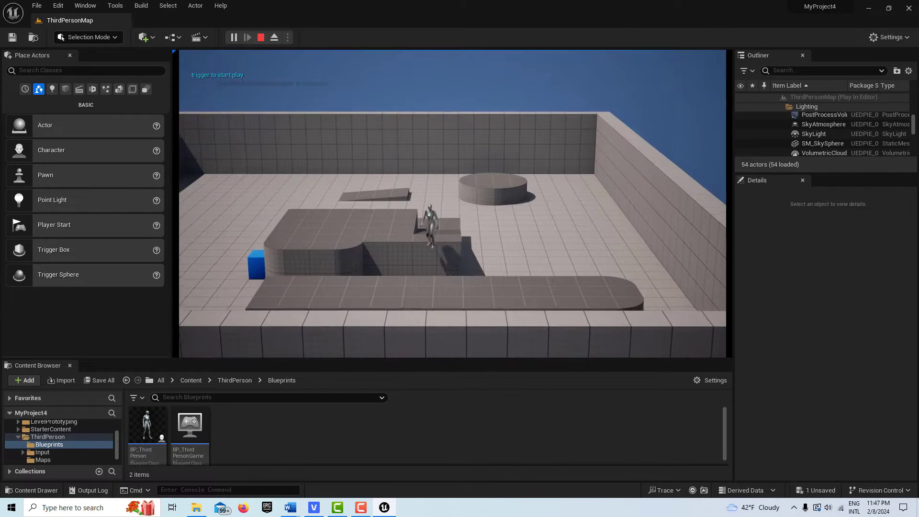
pyautogui.press('w')
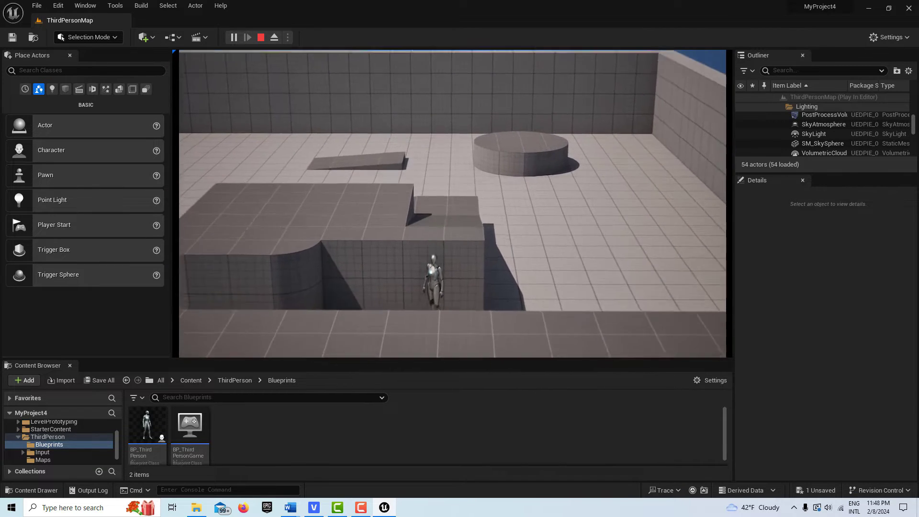
# - Resume the paused cutscene with P, then run through the maze into the courtyard
pyautogui.press('p')
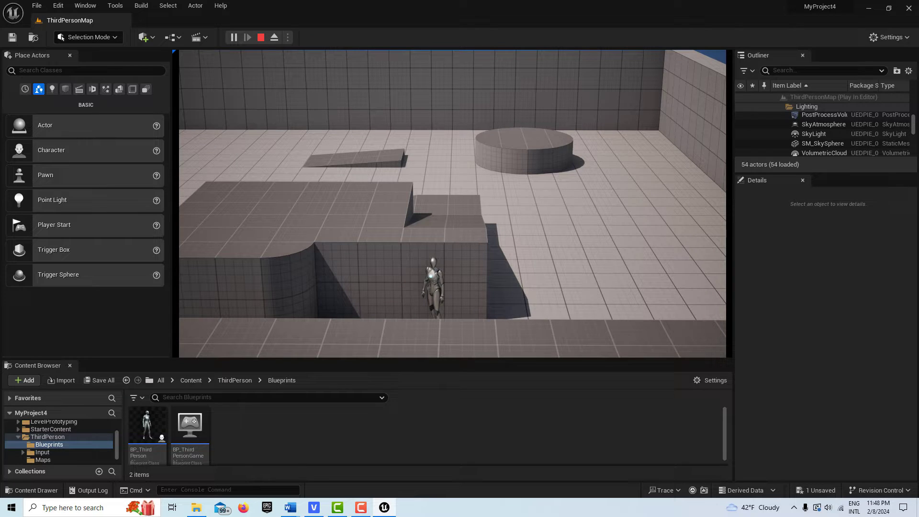
pyautogui.press('w')
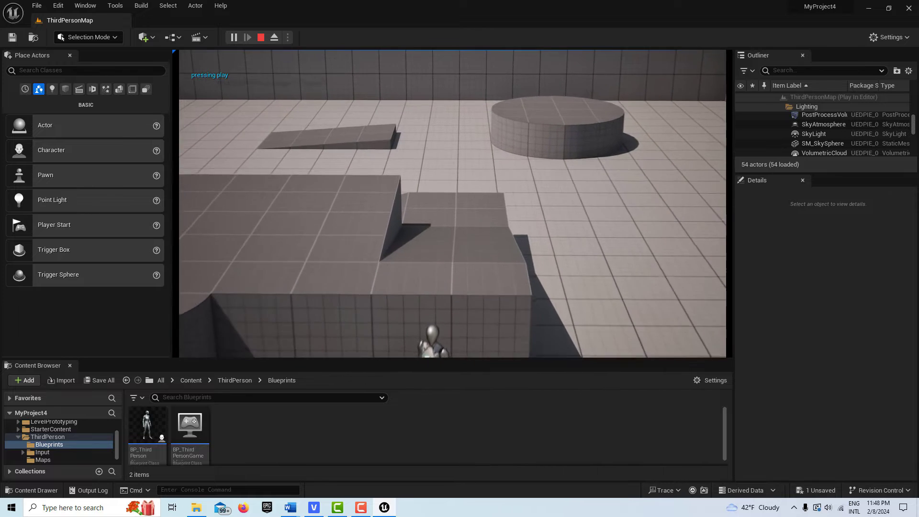
pyautogui.press('w')
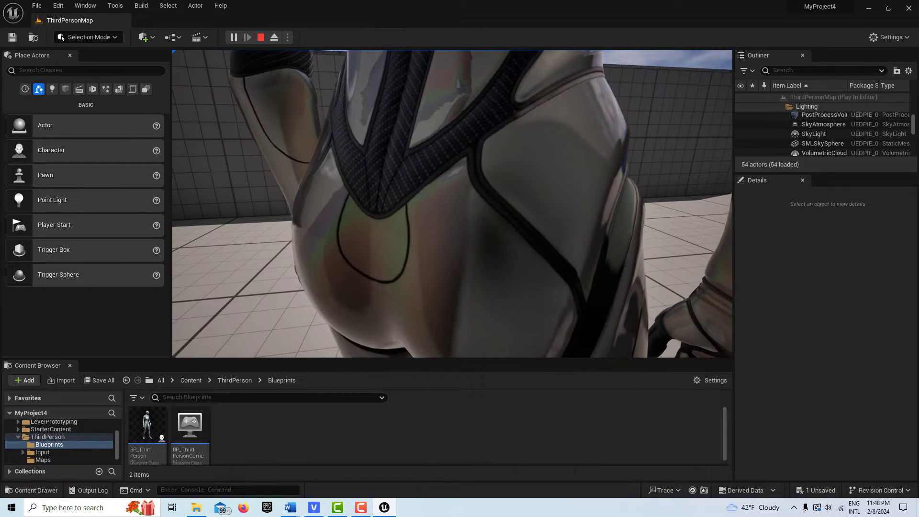
pyautogui.press('w')
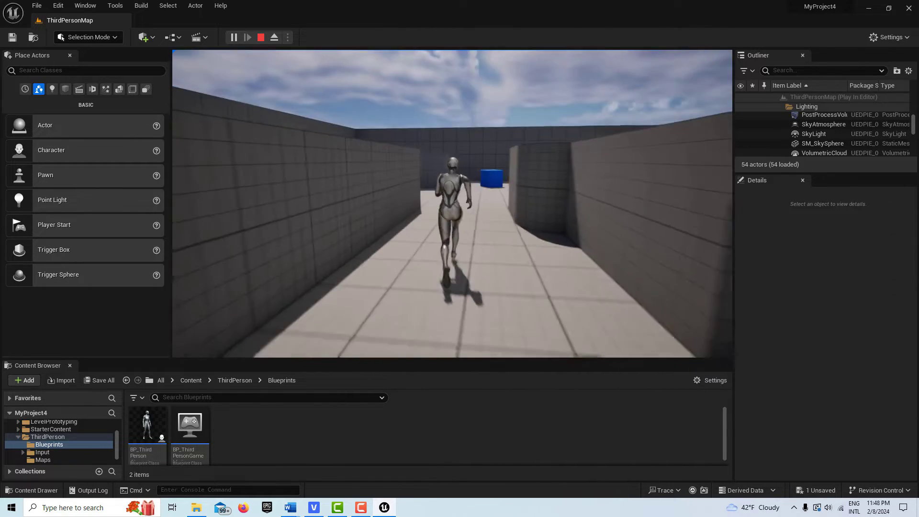
pyautogui.press('w')
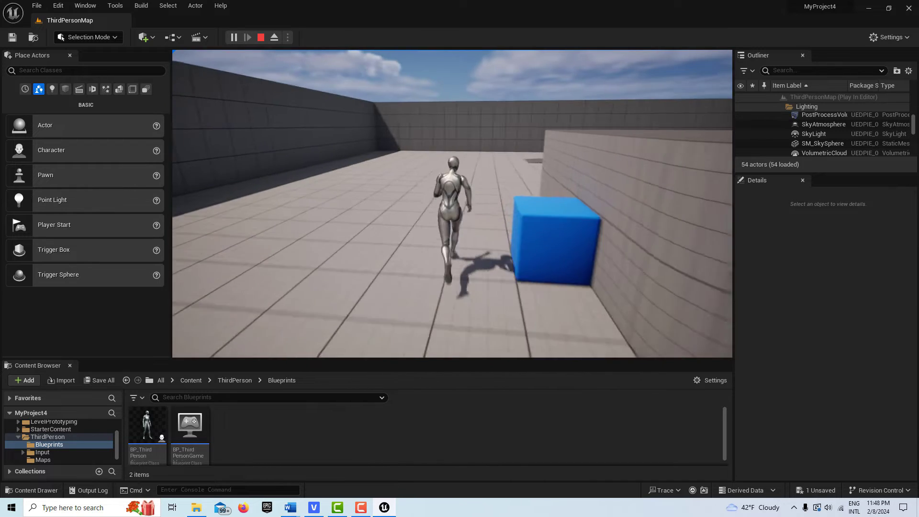
pyautogui.press('w')
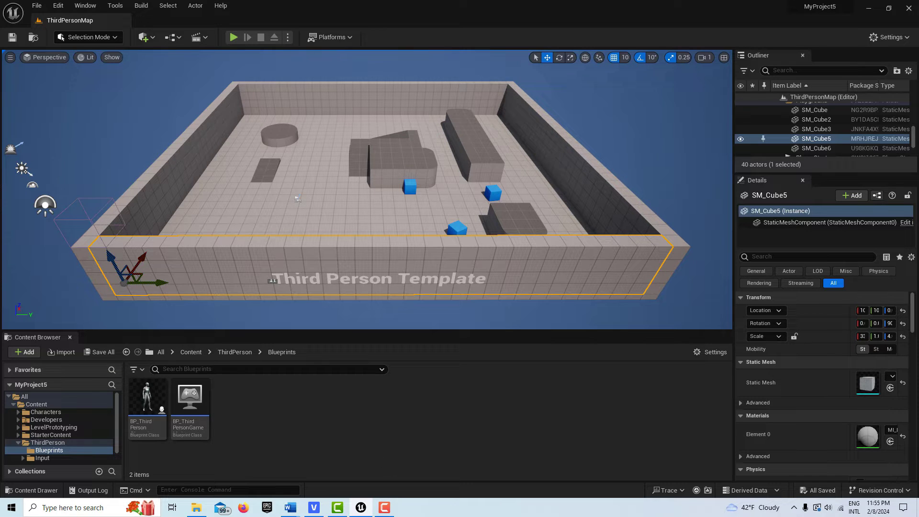
pyautogui.click(179, 38)
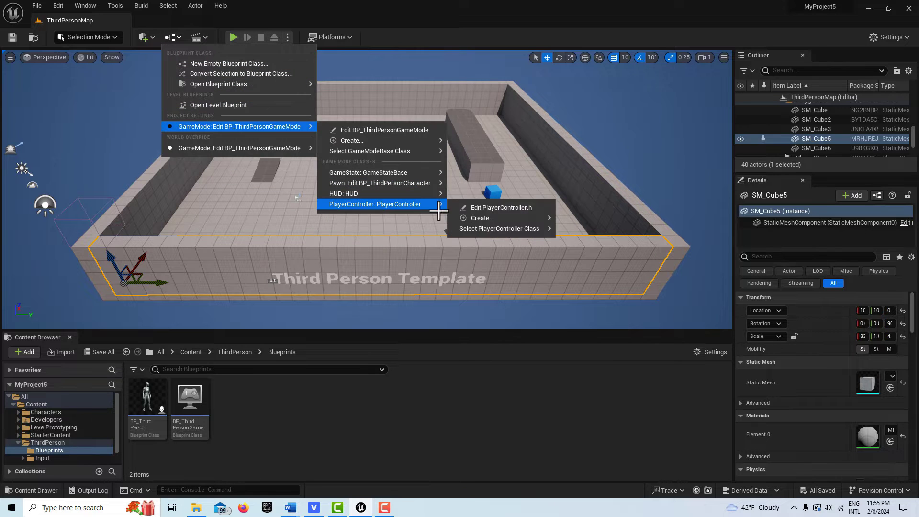
pyautogui.click(487, 392)
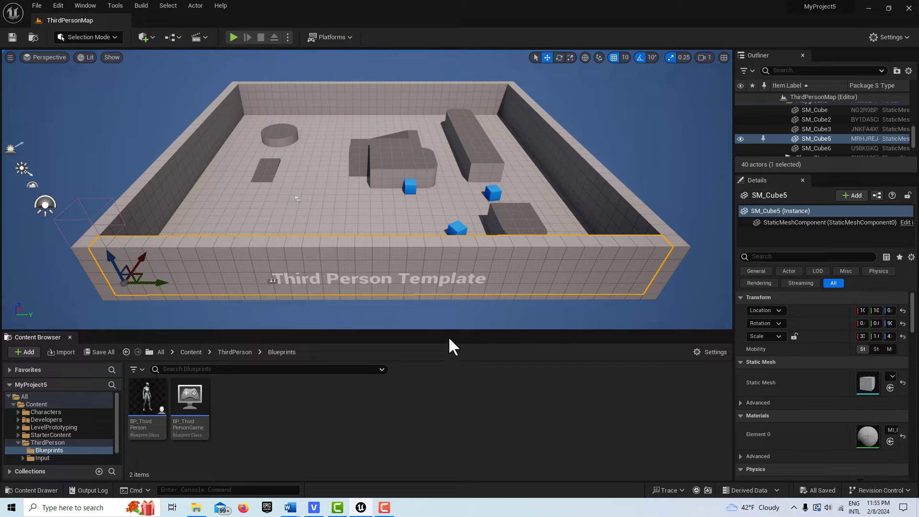
# - Replace the wall text 'Third Person Template' with 'Press P to resume play.'
pyautogui.click(309, 280)
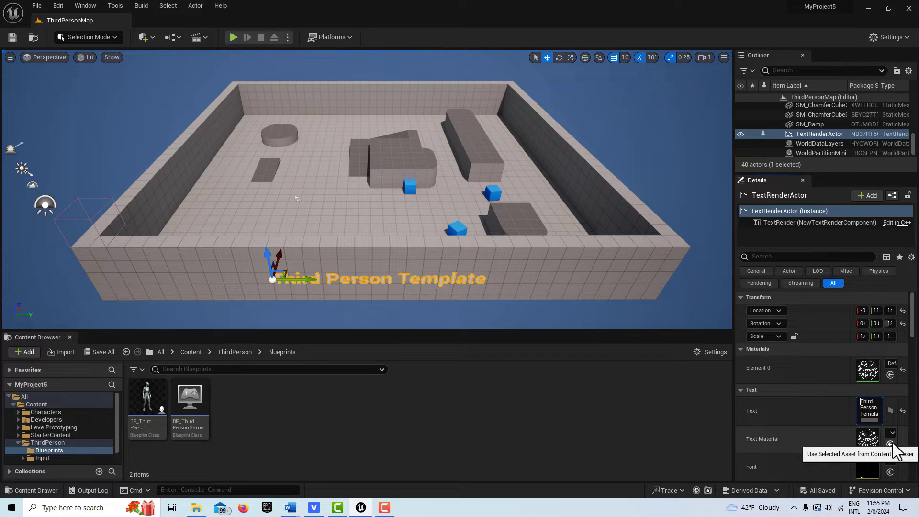
pyautogui.hotkey('ctrl', 'a')
pyautogui.press('BackSpace')
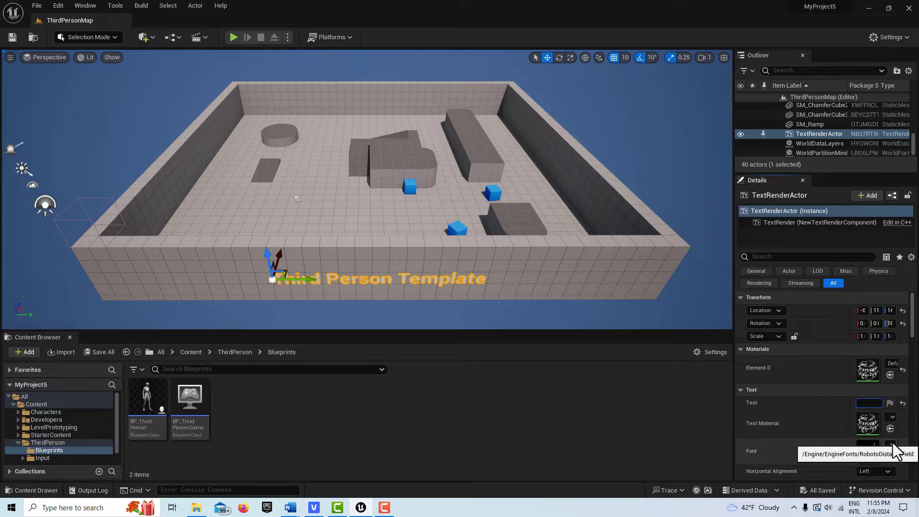
pyautogui.write('Press P to resume play.')
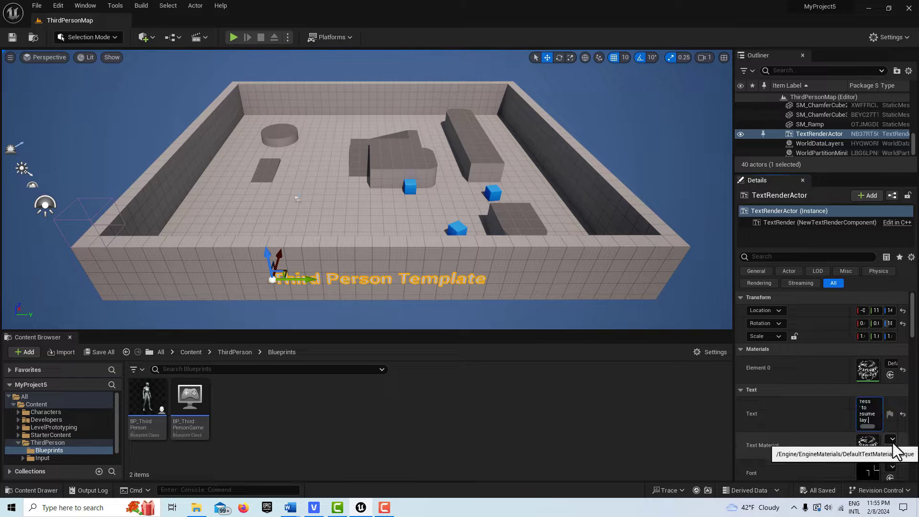
pyautogui.click(551, 285)
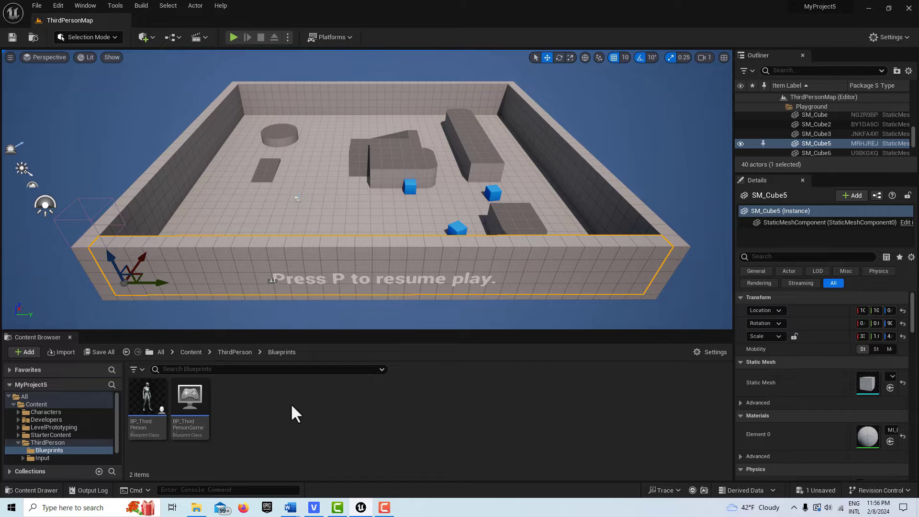
# - Create NewLevelSequence in the Content folder and open it in Sequencer
pyautogui.click(33, 403)
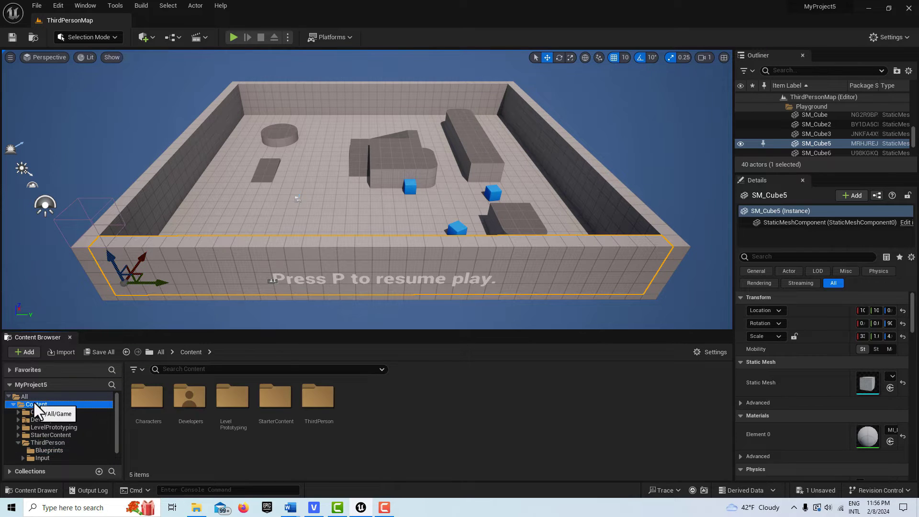
pyautogui.rightClick(390, 394)
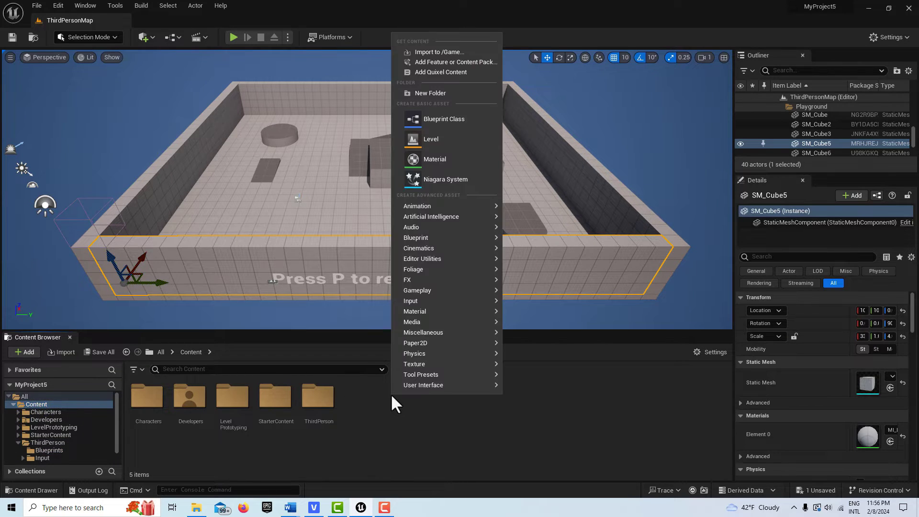
pyautogui.moveTo(452, 247)
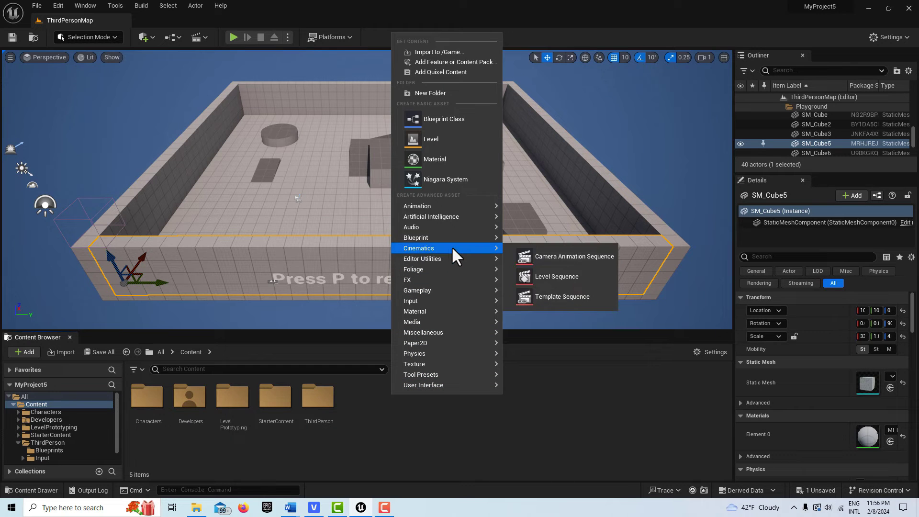
pyautogui.click(538, 271)
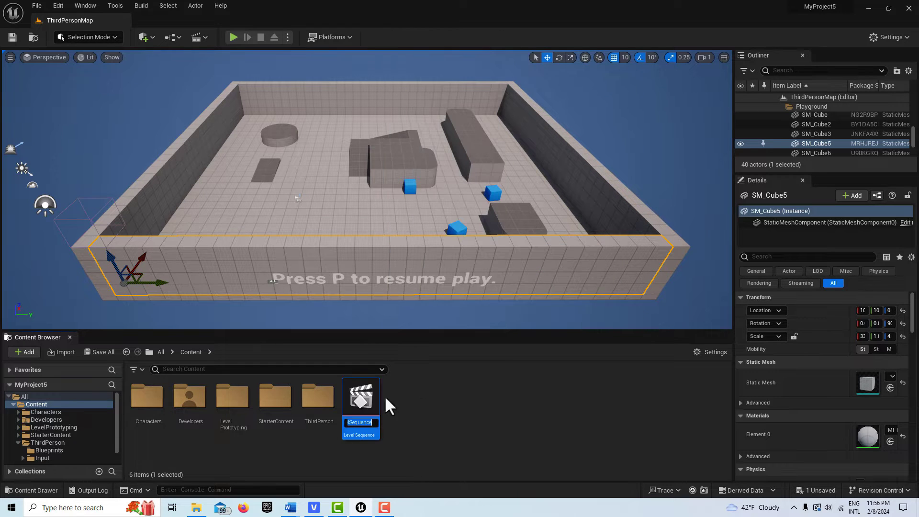
pyautogui.doubleClick(361, 397)
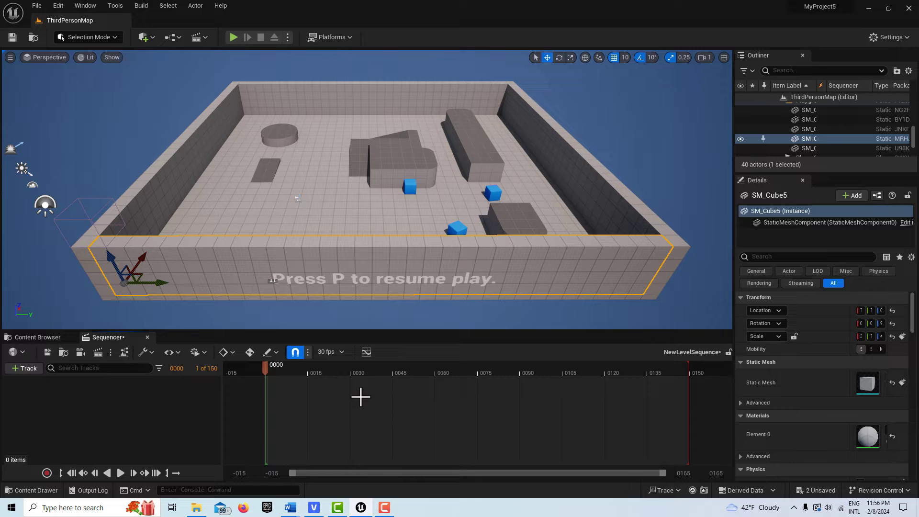
# - Add a Cine Camera Actor to the sequence and angle its view down over the level
pyautogui.click(80, 357)
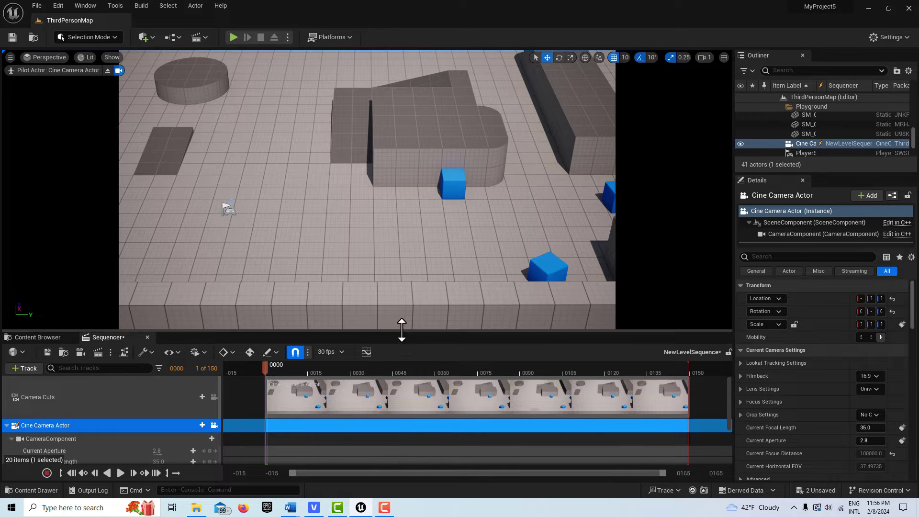
pyautogui.moveTo(402, 331); pyautogui.dragTo(396, 289)
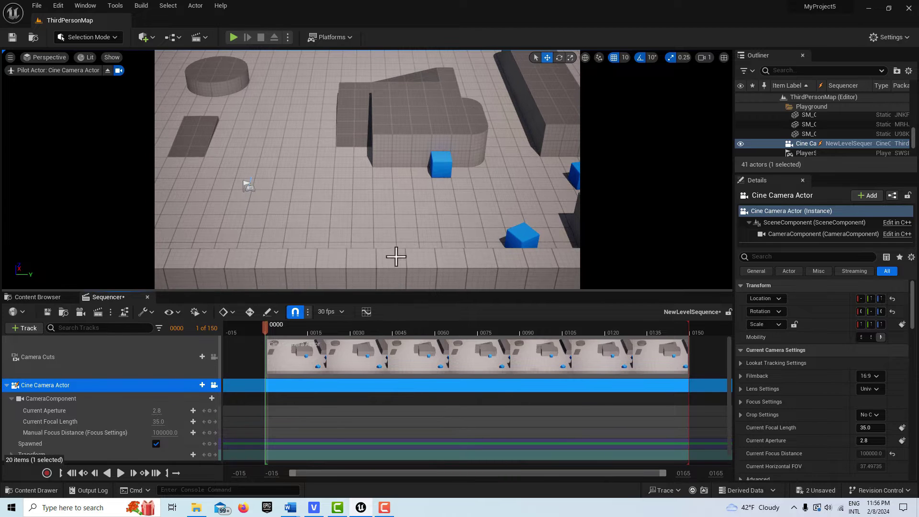
pyautogui.moveTo(403, 198)
pyautogui.mouseDown(button='right')
pyautogui.moveTo(402, 230)
pyautogui.moveTo(408, 187)
pyautogui.mouseUp(button='right')
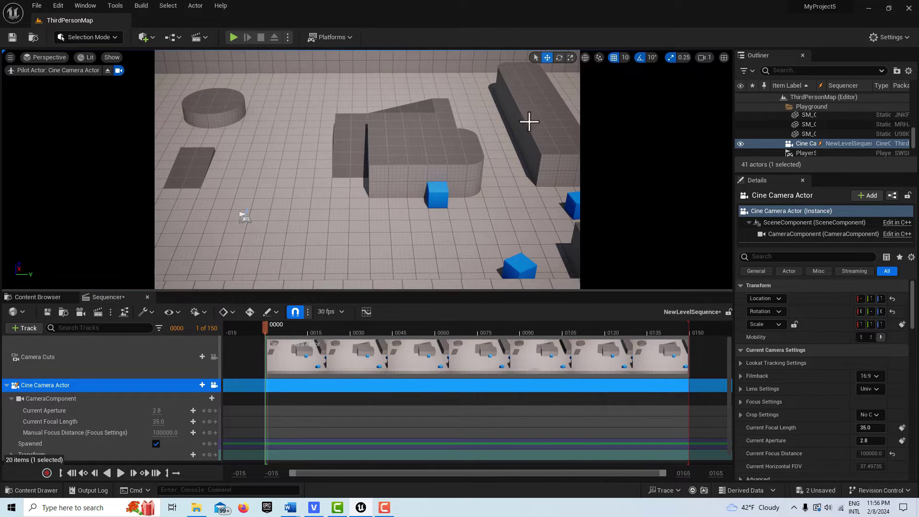
pyautogui.moveTo(478, 165); pyautogui.dragTo(478, 164, button='right')
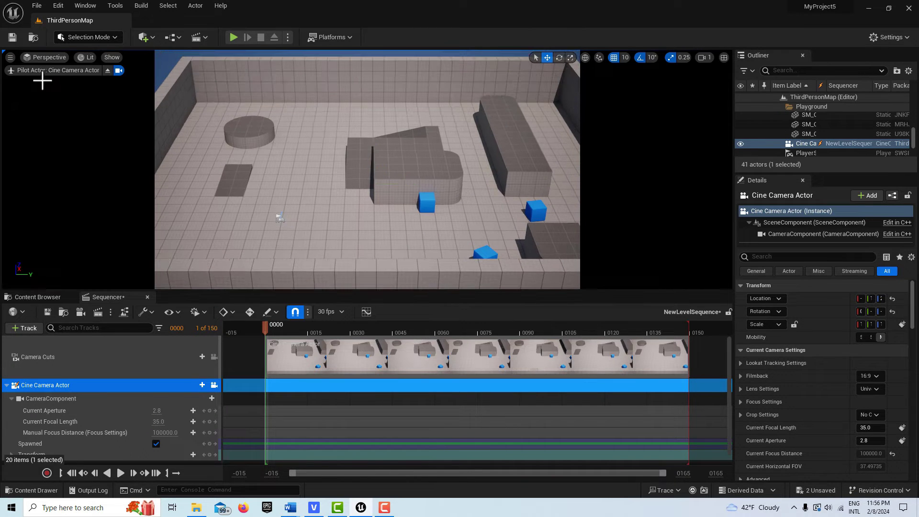
pyautogui.rightClick(144, 385)
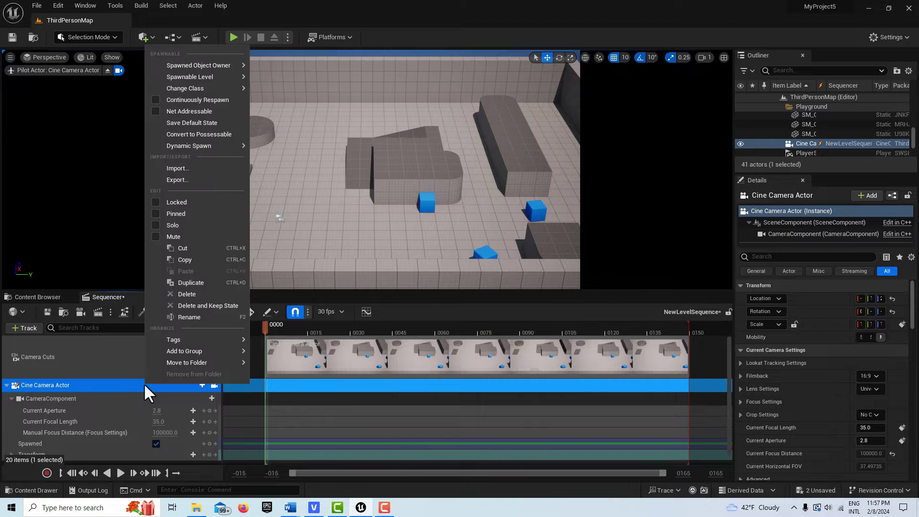
# - Make the cine camera possessable, look through it, and frame the whole walled level from above
pyautogui.click(214, 134)
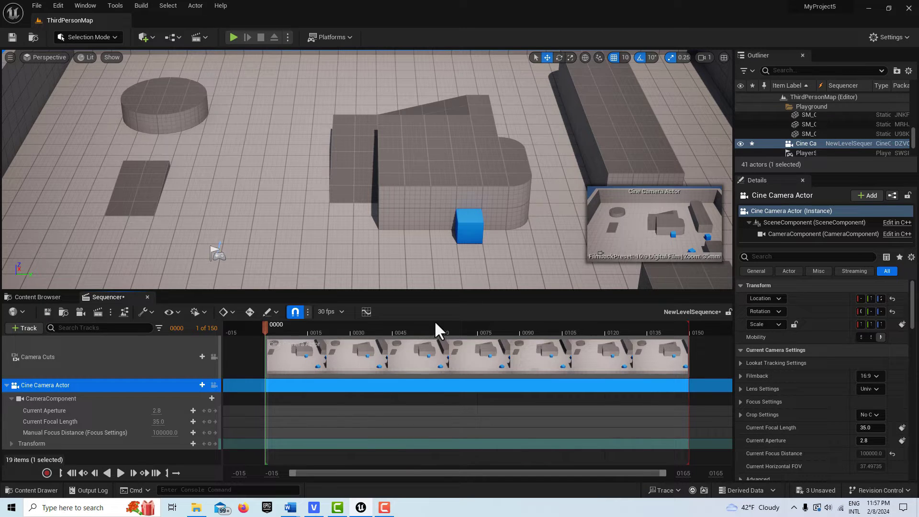
pyautogui.click(53, 58)
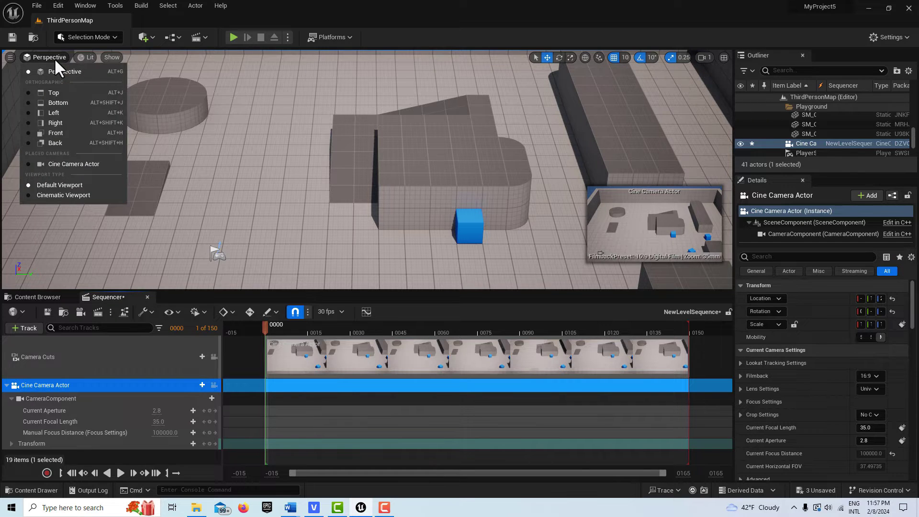
pyautogui.click(68, 164)
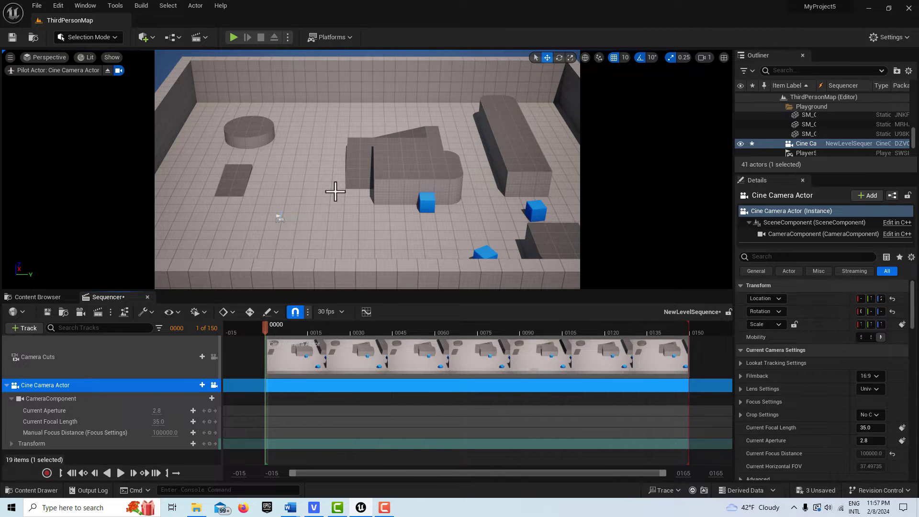
pyautogui.moveTo(335, 191); pyautogui.dragTo(275, 154, button='right')
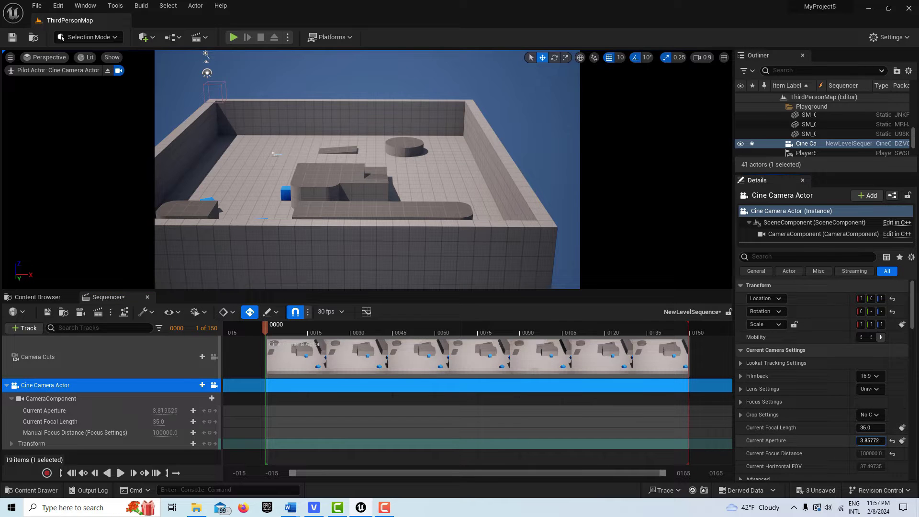
# - Set aperture to 22, key the camera at frame 0, and move it toward the blocks at the last frame
pyautogui.moveTo(871, 441)
pyautogui.mouseDown()
pyautogui.moveTo(886, 440)
pyautogui.moveTo(878, 434)
pyautogui.mouseUp()
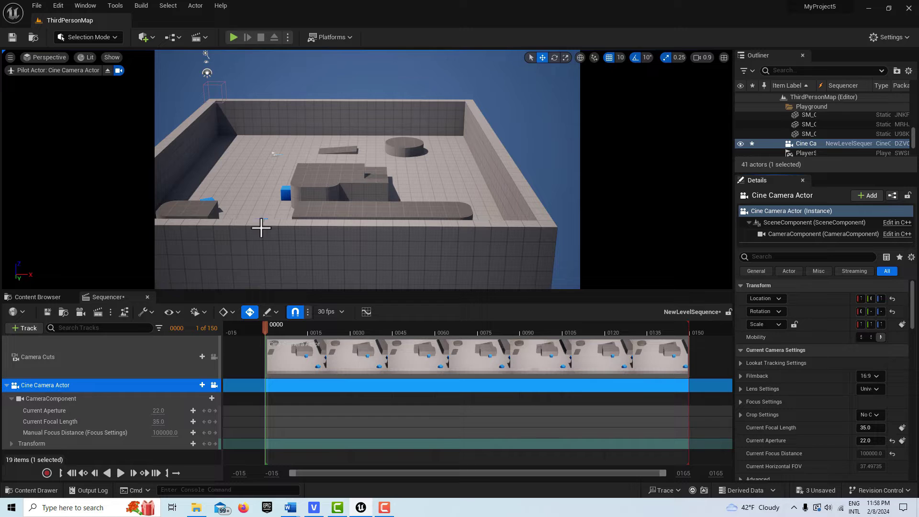
pyautogui.click(209, 443)
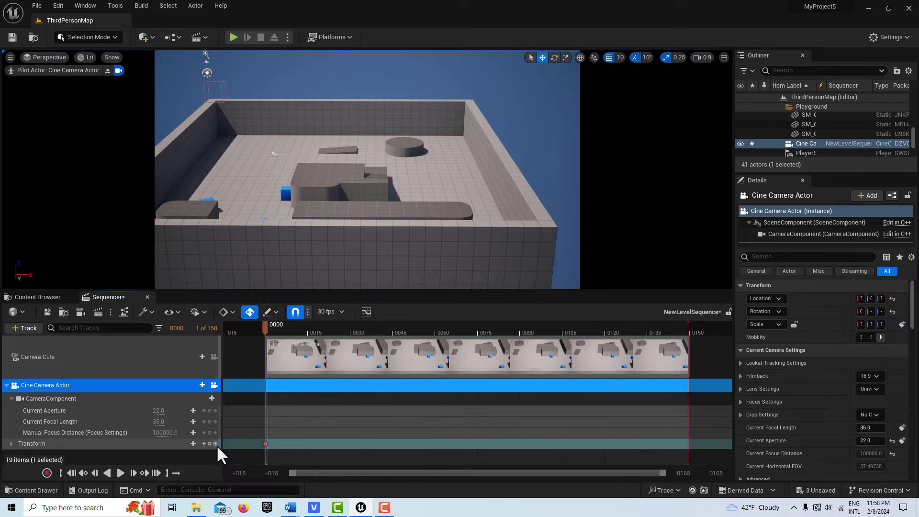
pyautogui.click(156, 473)
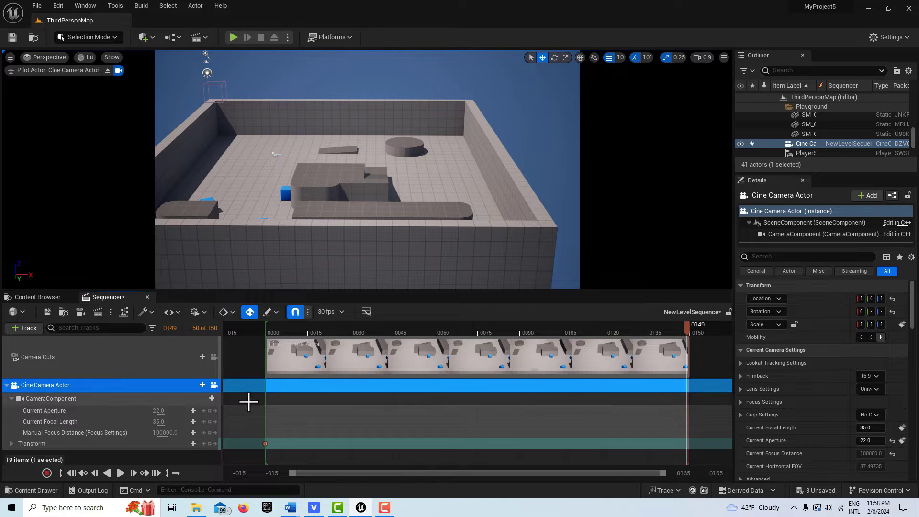
pyautogui.moveTo(332, 263)
pyautogui.mouseDown()
pyautogui.moveTo(337, 205)
pyautogui.moveTo(344, 217)
pyautogui.moveTo(333, 263)
pyautogui.mouseUp()
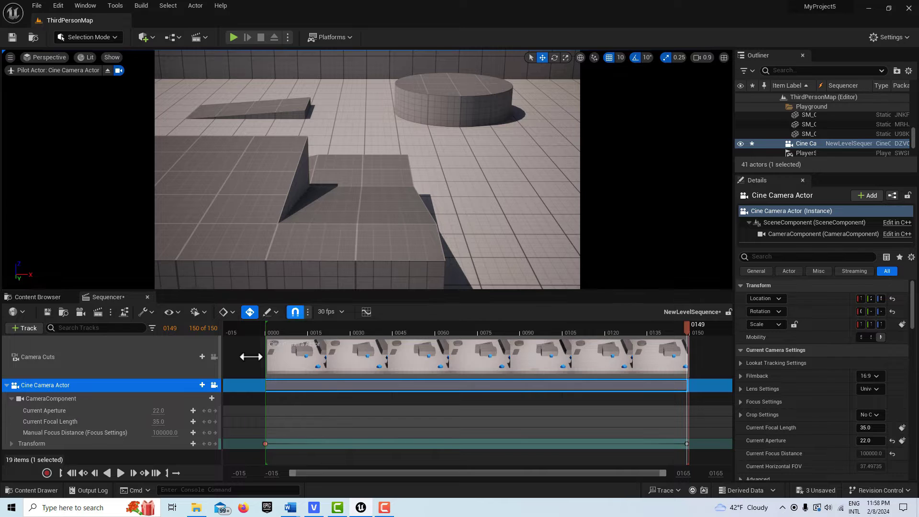
# - Play back the camera push-in from the start, then close Sequencer
pyautogui.click(72, 474)
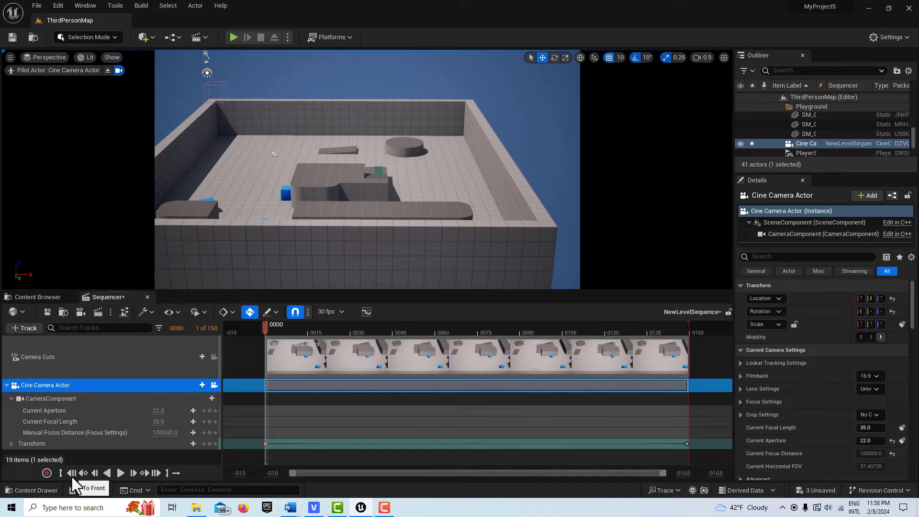
pyautogui.click(120, 473)
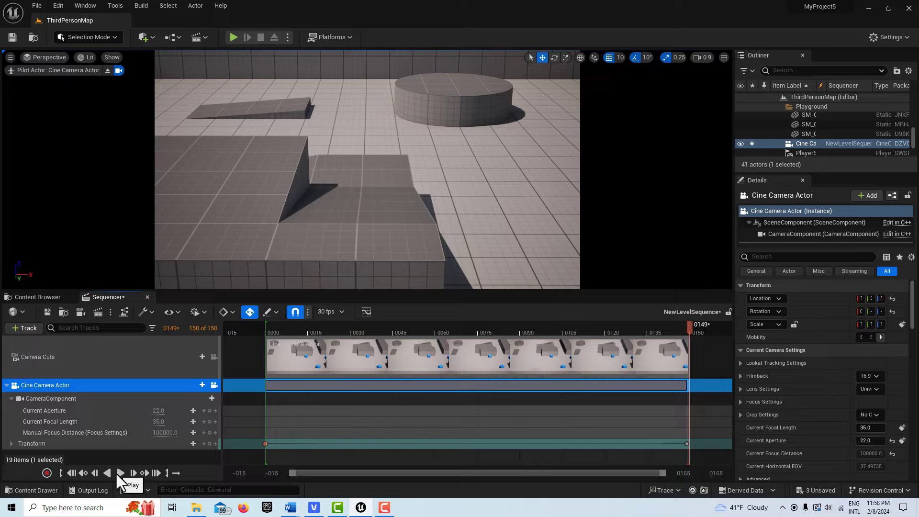
pyautogui.click(147, 298)
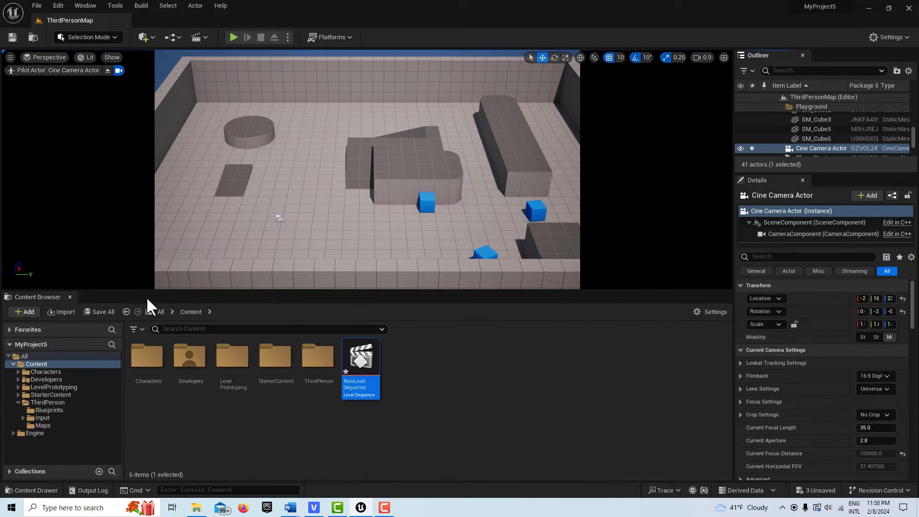
# - Stop piloting the cine camera and pull the view back over the whole level
pyautogui.click(107, 70)
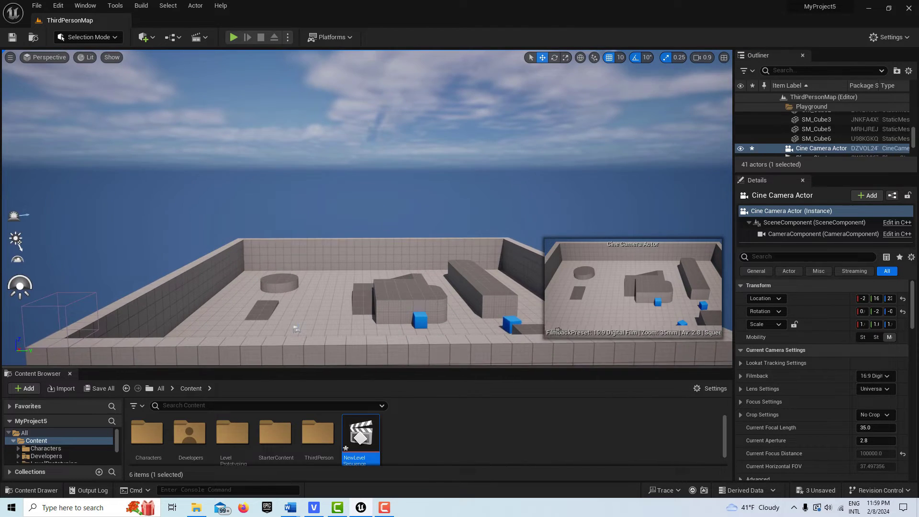
pyautogui.moveTo(386, 307); pyautogui.dragTo(387, 308, button='right')
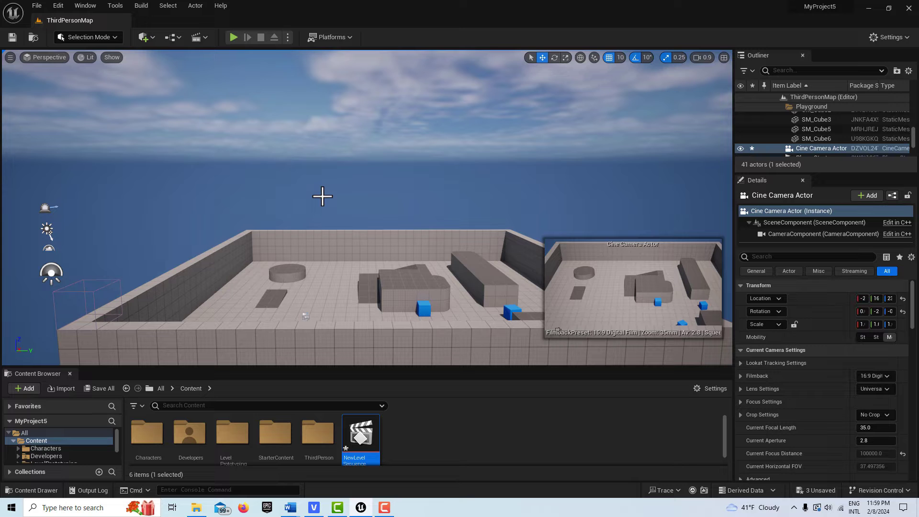
pyautogui.moveTo(322, 196); pyautogui.dragTo(322, 196, button='right')
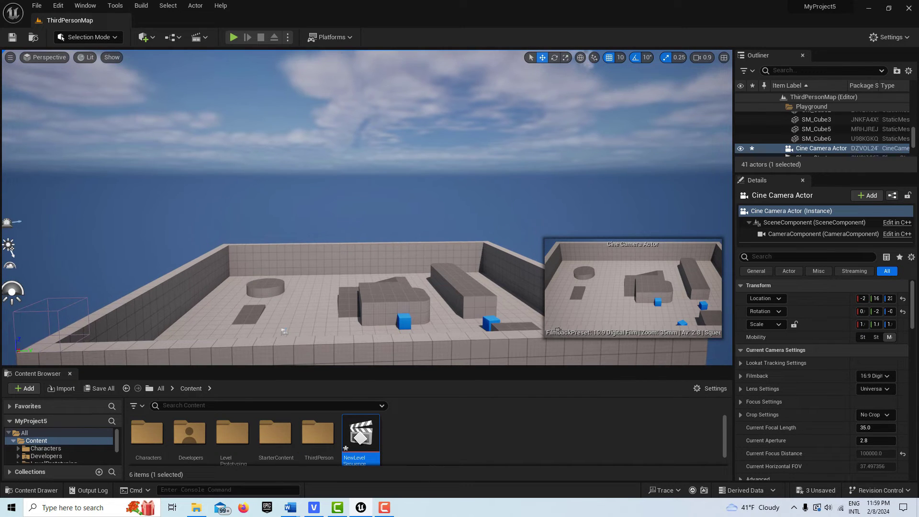
# - Create an Actor Blueprint named BP_Trigger in the Content folder and open it
pyautogui.moveTo(426, 368); pyautogui.dragTo(426, 277)
pyautogui.rightClick(433, 360)
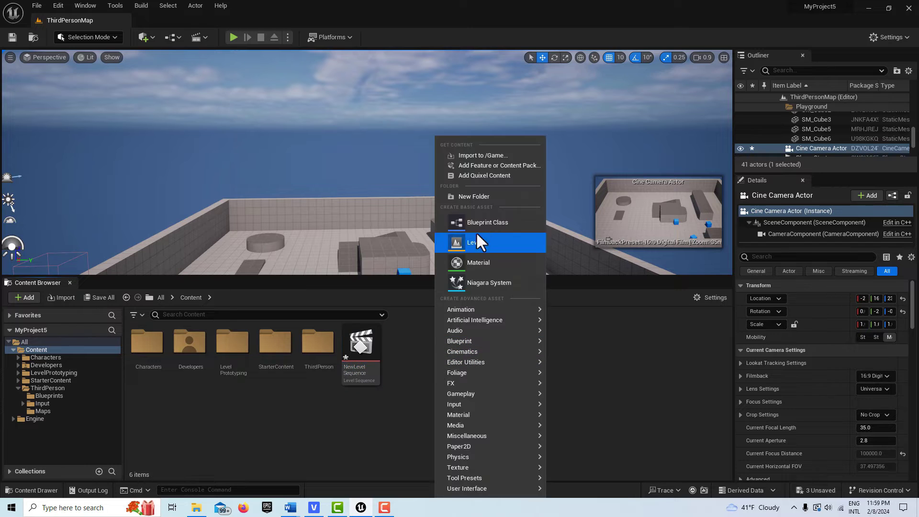
pyautogui.click(481, 221)
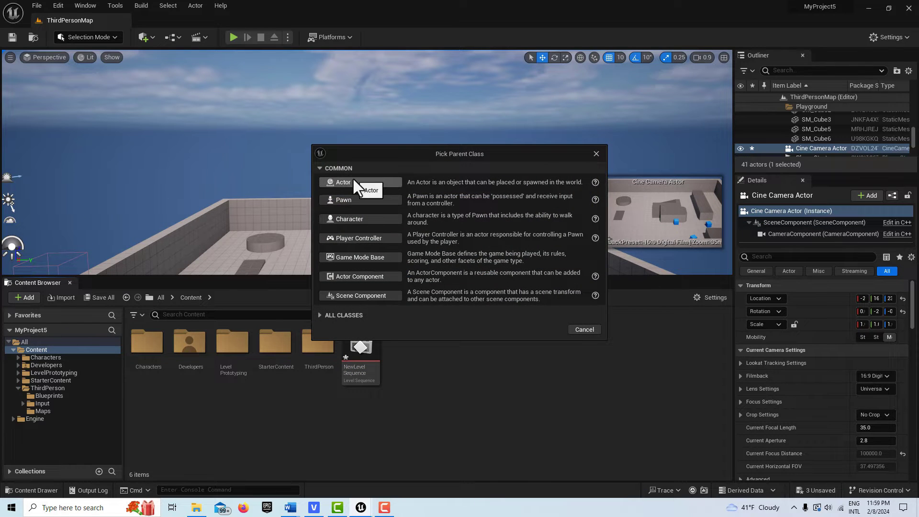
pyautogui.click(353, 179)
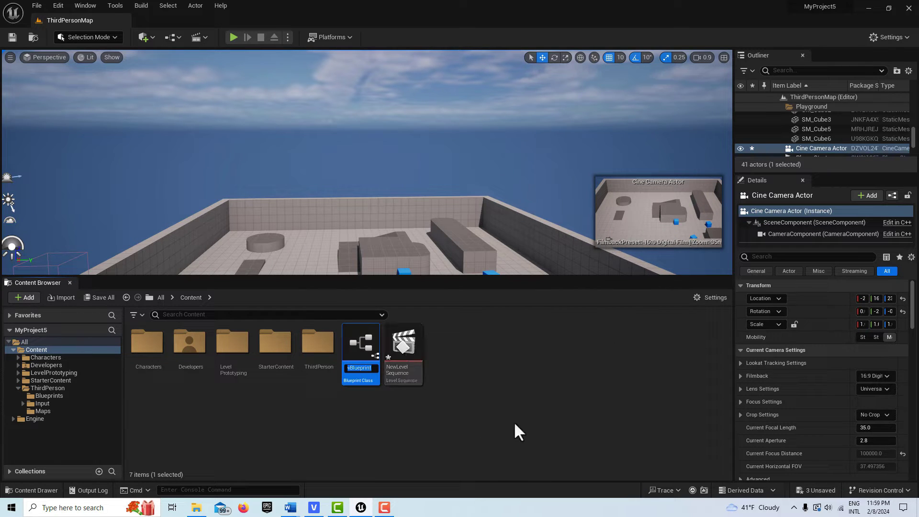
pyautogui.write('BP_Trigger')
pyautogui.press('Return')
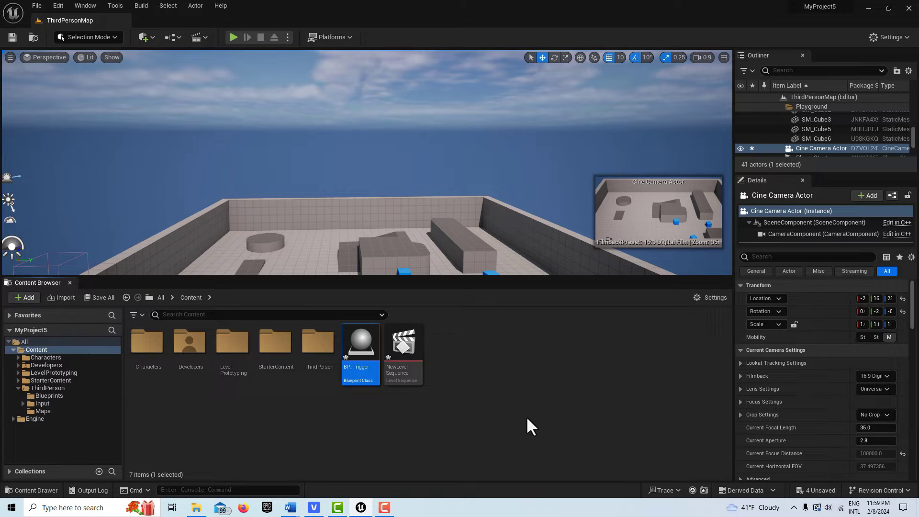
pyautogui.doubleClick(363, 345)
# - Add a Box Collision component to BP_Trigger and raise its line thickness to 0.912
pyautogui.moveTo(154, 50); pyautogui.dragTo(172, 22)
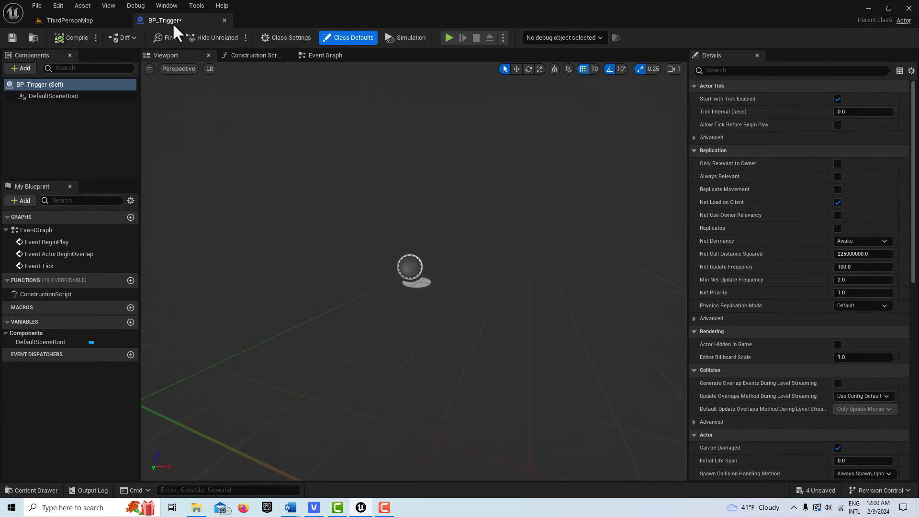
pyautogui.click(24, 67)
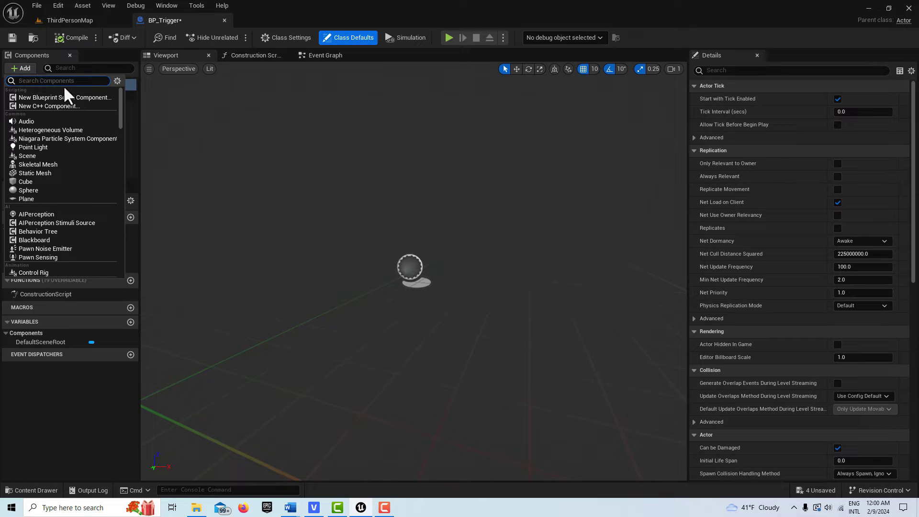
pyautogui.write('box')
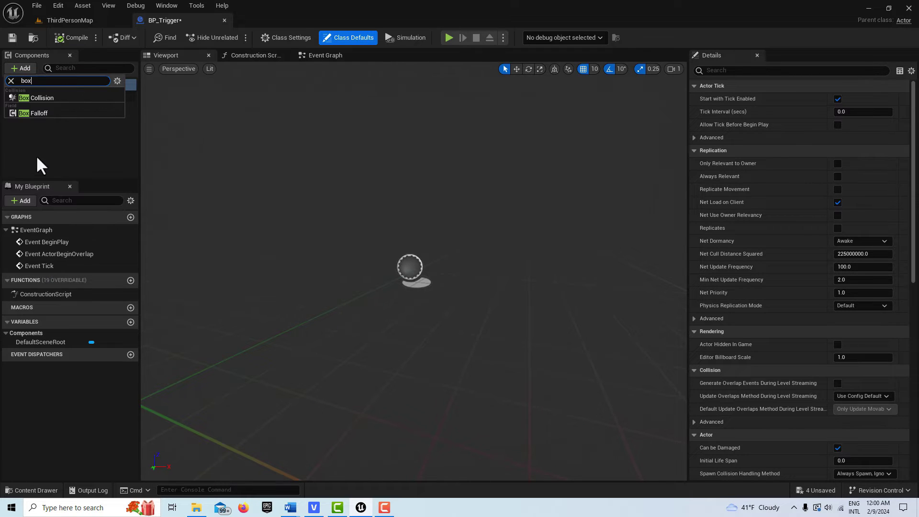
pyautogui.click(48, 98)
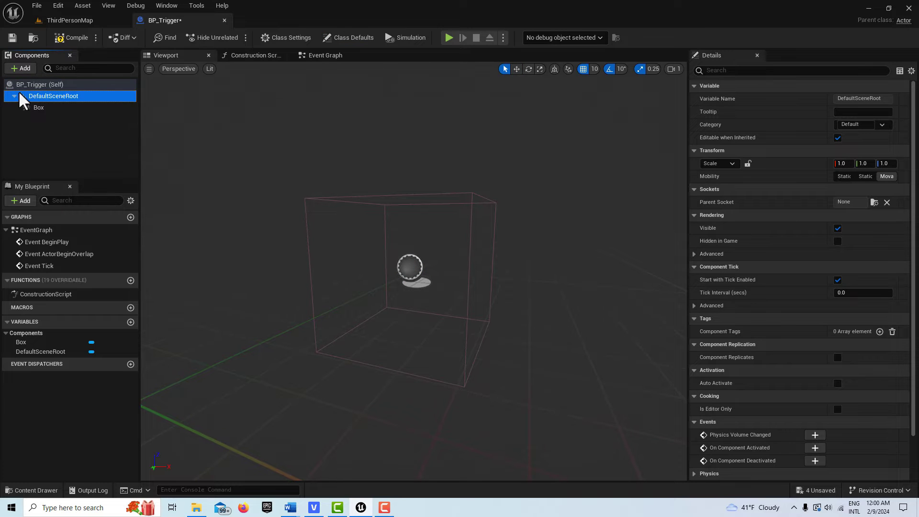
pyautogui.click(51, 108)
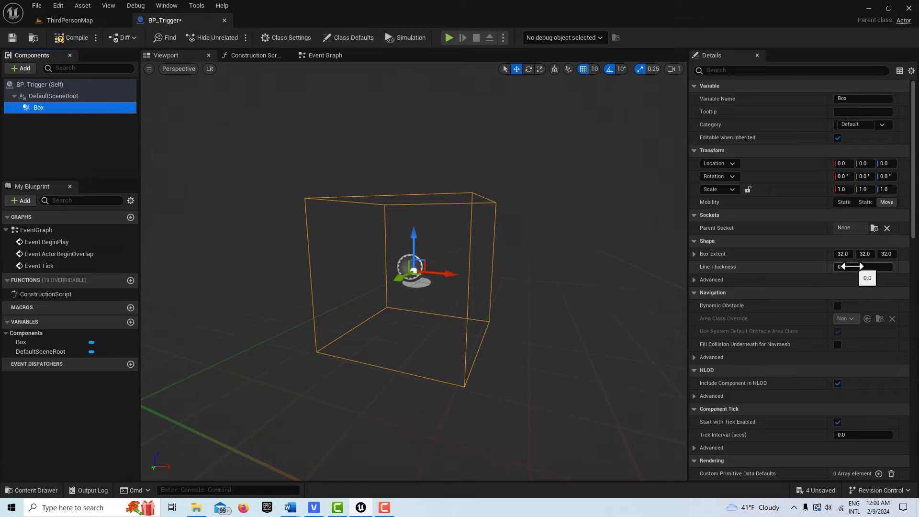
pyautogui.moveTo(852, 267); pyautogui.dragTo(881, 267)
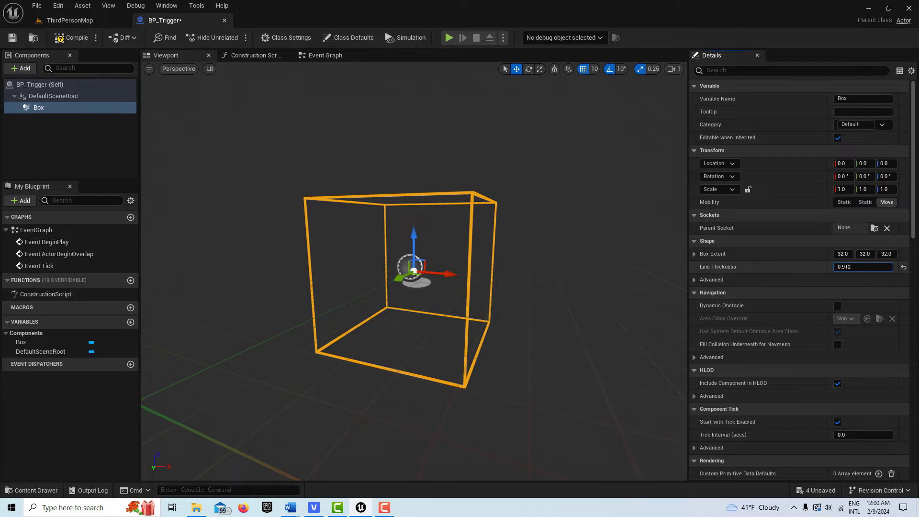
# - Add an event dispatcher named StartPlay
pyautogui.click(130, 365)
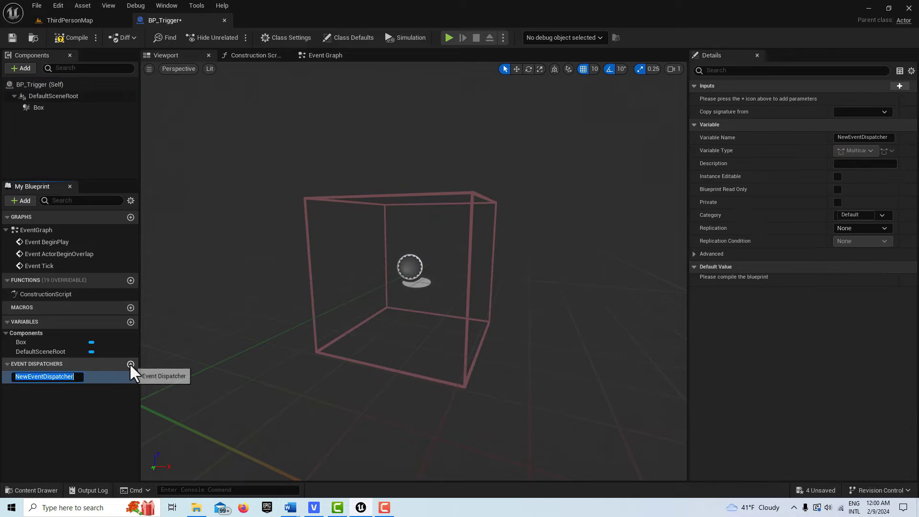
pyautogui.write('StartPlay')
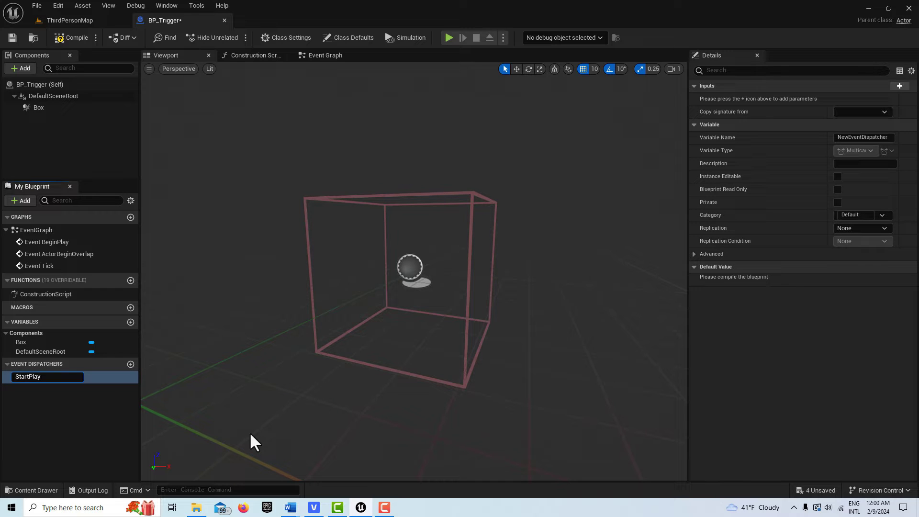
pyautogui.press('Return')
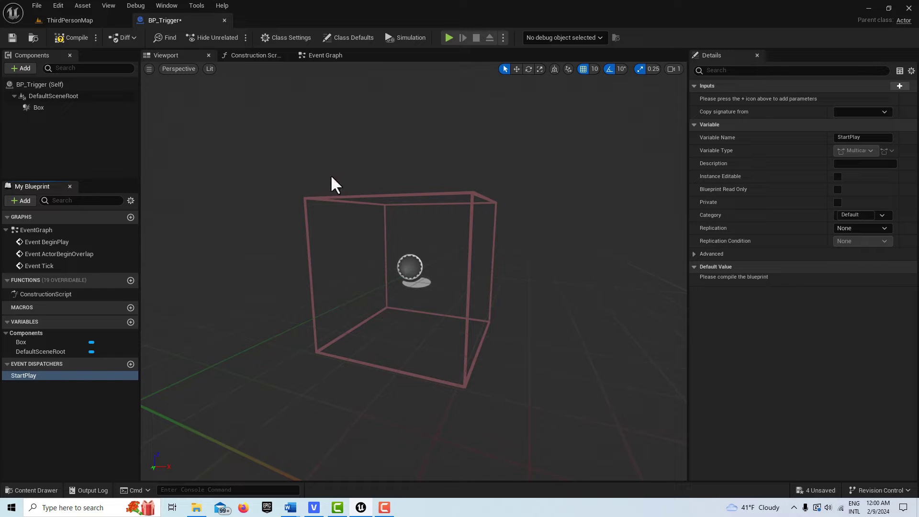
# - Delete the three default event nodes and add the Box's On Component Begin Overlap event
pyautogui.click(316, 57)
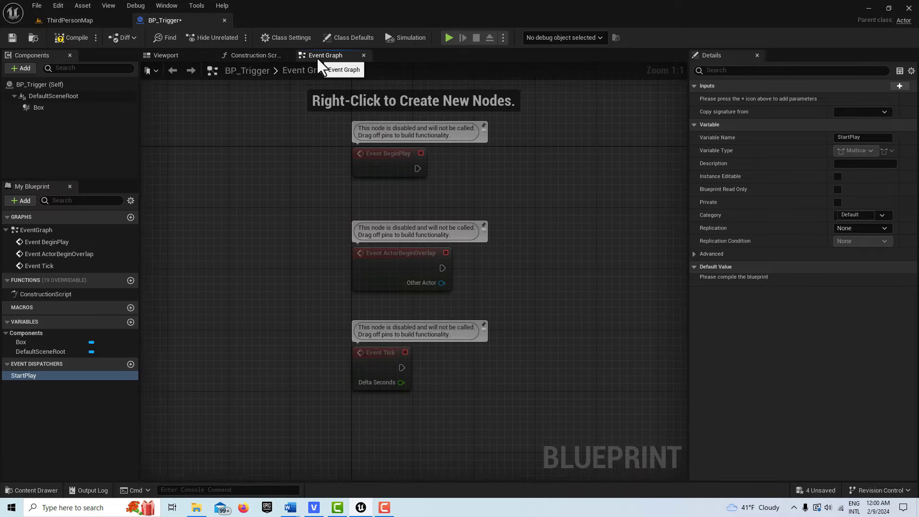
pyautogui.moveTo(312, 113); pyautogui.dragTo(471, 354)
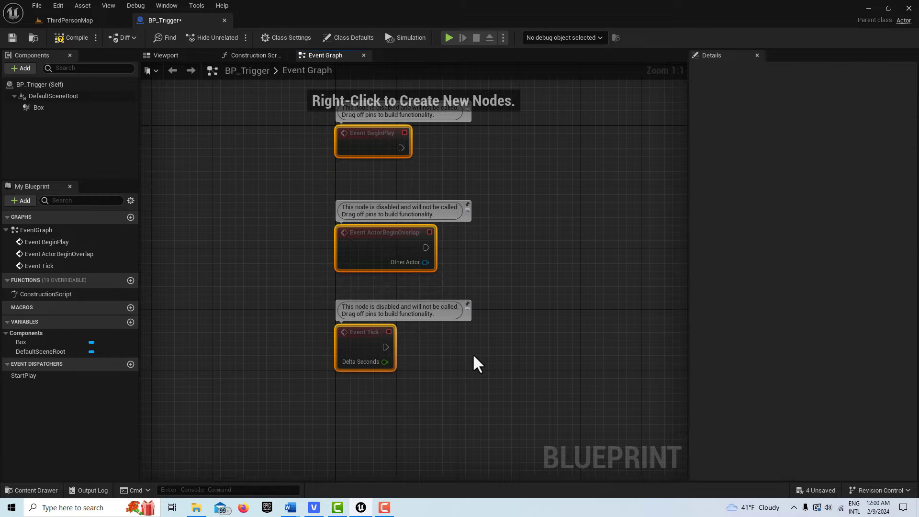
pyautogui.press('Delete')
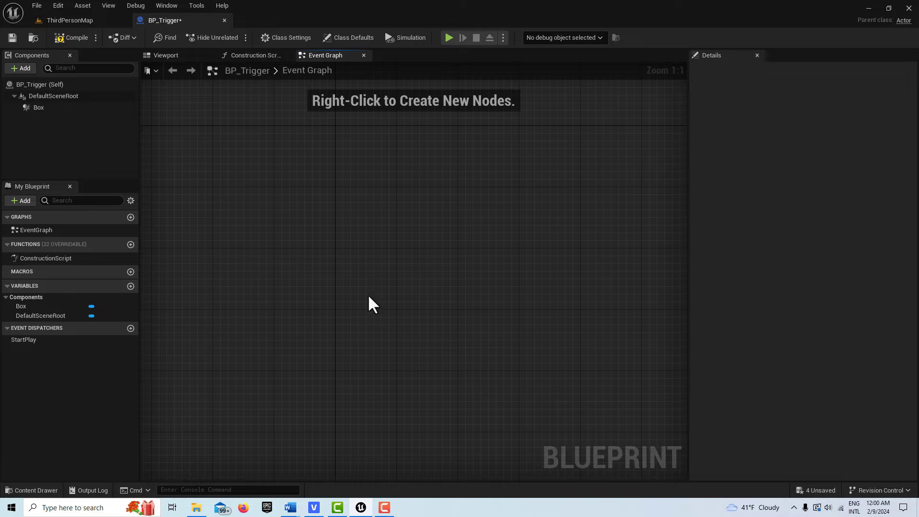
pyautogui.click(65, 108)
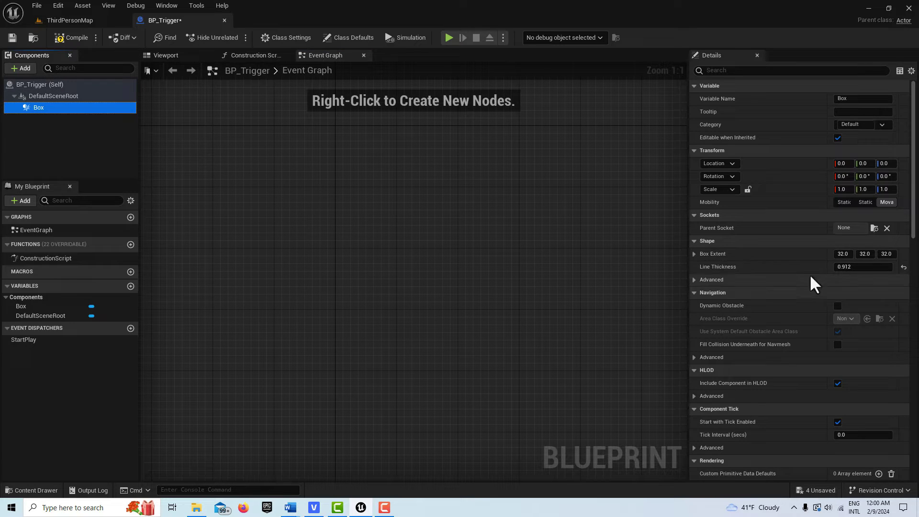
pyautogui.scroll(-10, 780, 292)
pyautogui.click(816, 317)
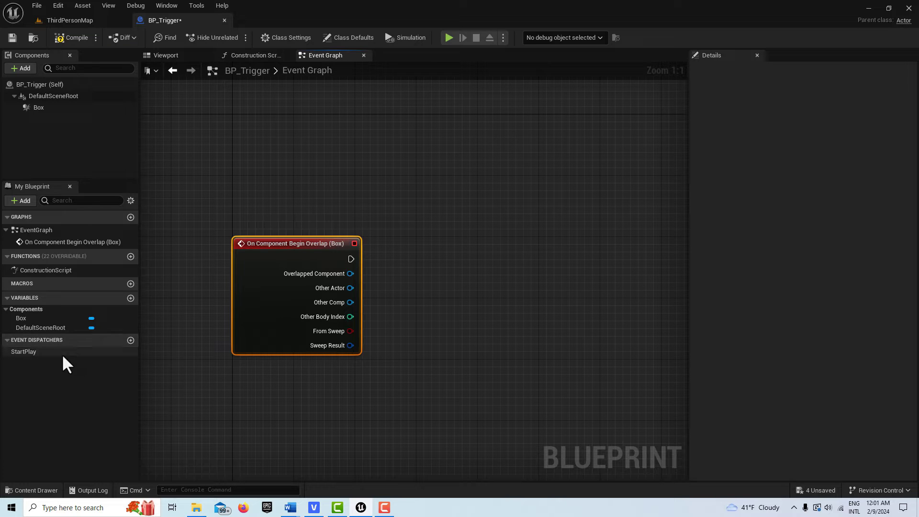
# - Add a Call Start Play node and wire the overlap event's exec pin into it
pyautogui.rightClick(425, 307)
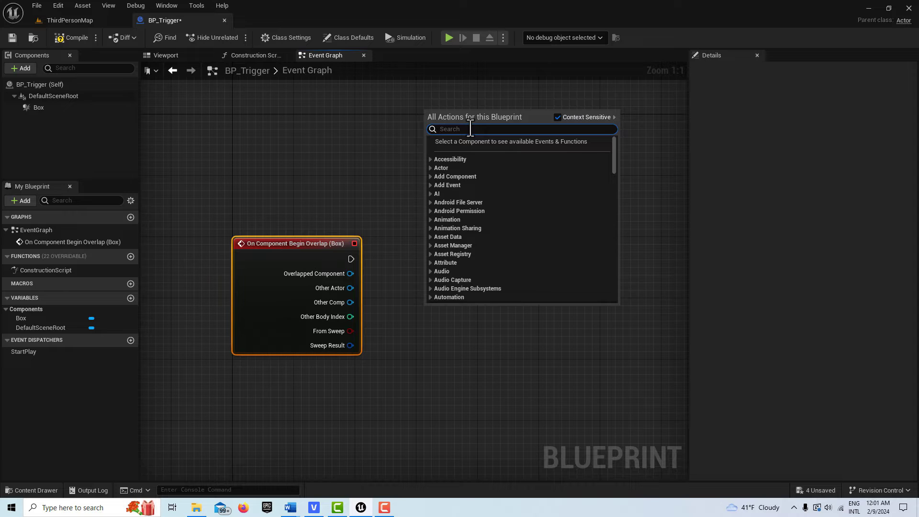
pyautogui.write('call')
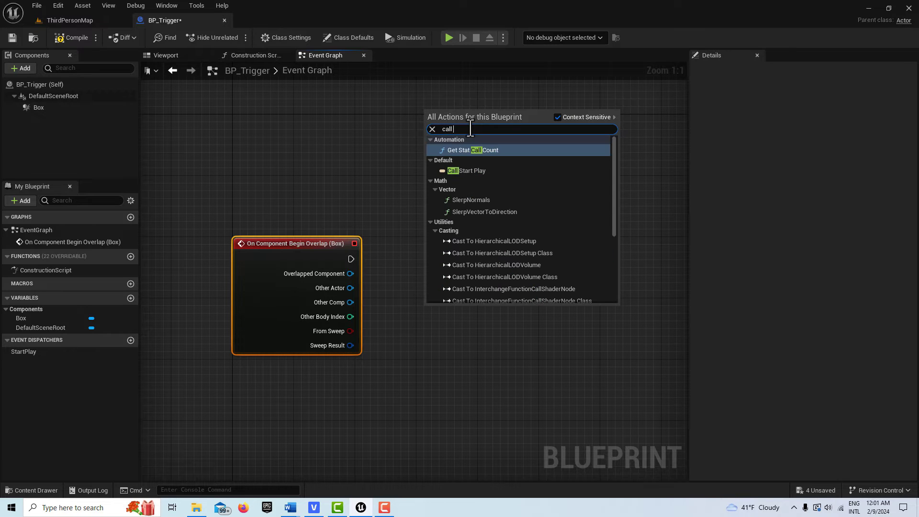
pyautogui.write(' s')
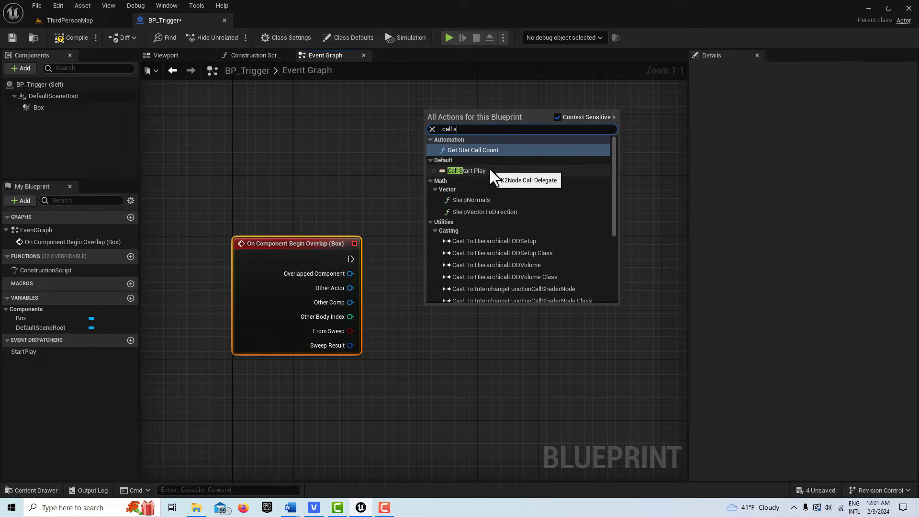
pyautogui.click(488, 171)
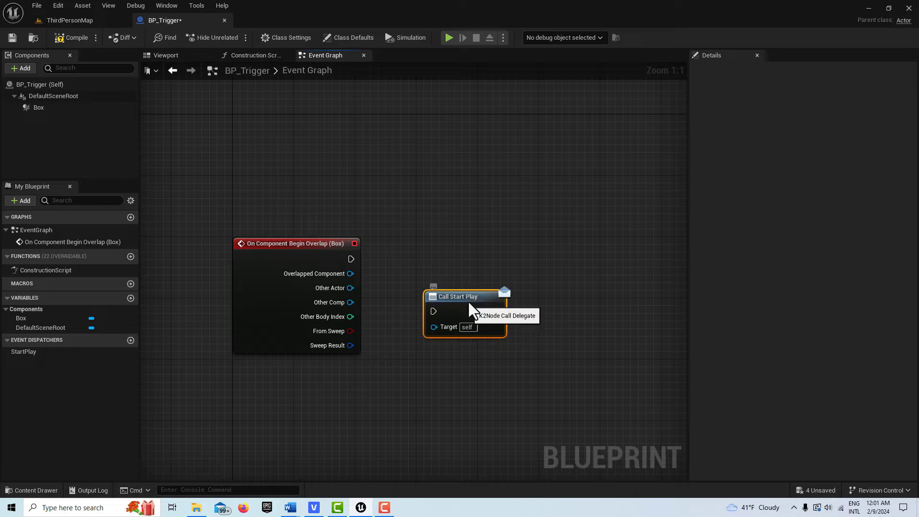
pyautogui.moveTo(467, 302); pyautogui.dragTo(475, 242)
pyautogui.moveTo(352, 259); pyautogui.dragTo(441, 260)
pyautogui.moveTo(440, 260); pyautogui.dragTo(441, 260)
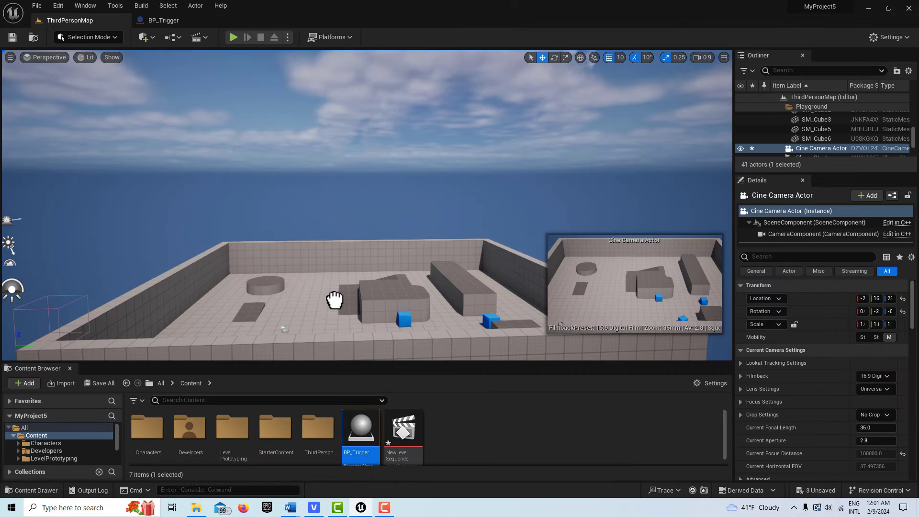
# - Place a BP_Trigger near the ramp's top, raise it off the ground, and scale it to 2 along X
pyautogui.moveTo(344, 297); pyautogui.dragTo(345, 303)
pyautogui.moveTo(345, 303); pyautogui.dragTo(345, 289, button='right')
pyautogui.press('w')
pyautogui.moveTo(436, 239); pyautogui.dragTo(436, 221)
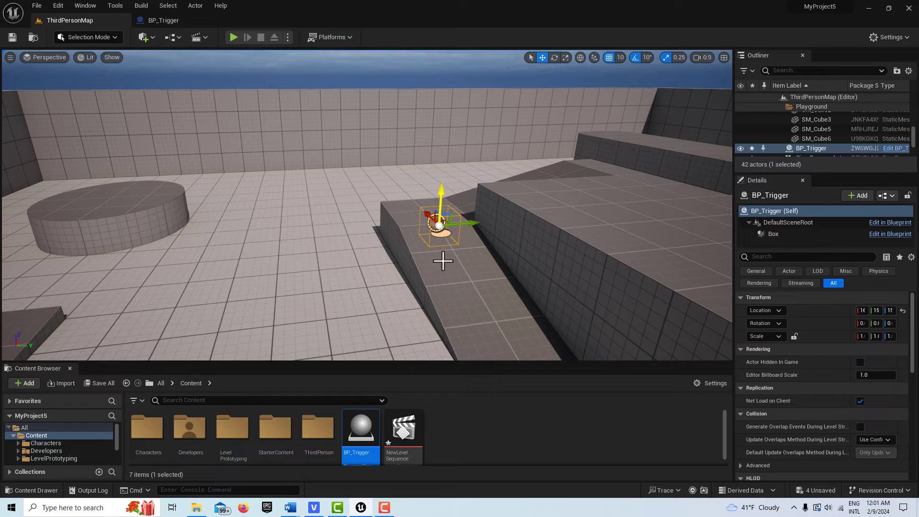
pyautogui.moveTo(441, 260); pyautogui.dragTo(441, 262, button='right')
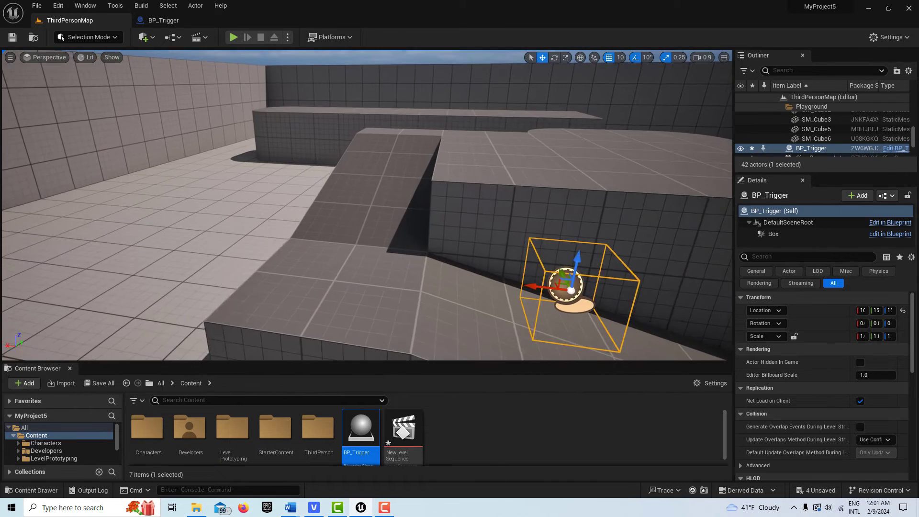
pyautogui.moveTo(432, 221); pyautogui.dragTo(432, 222, button='right')
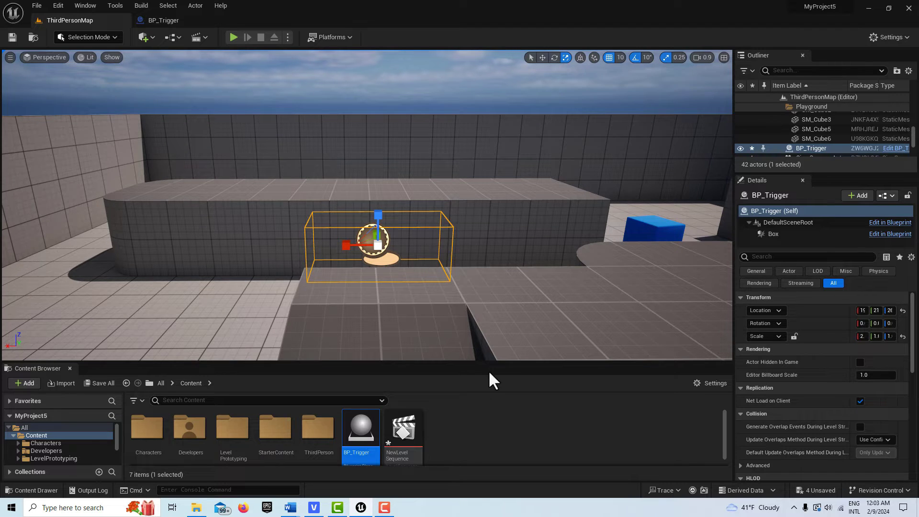
pyautogui.moveTo(490, 366); pyautogui.dragTo(480, 309)
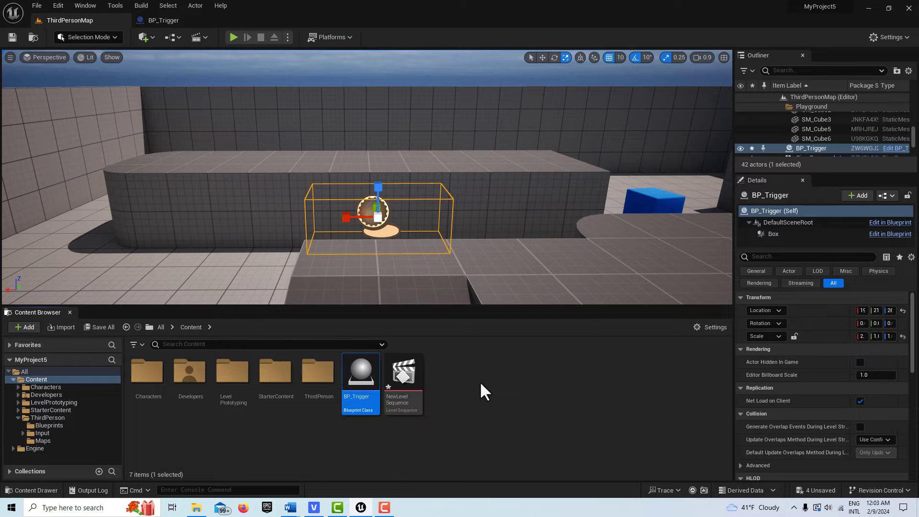
pyautogui.rightClick(481, 384)
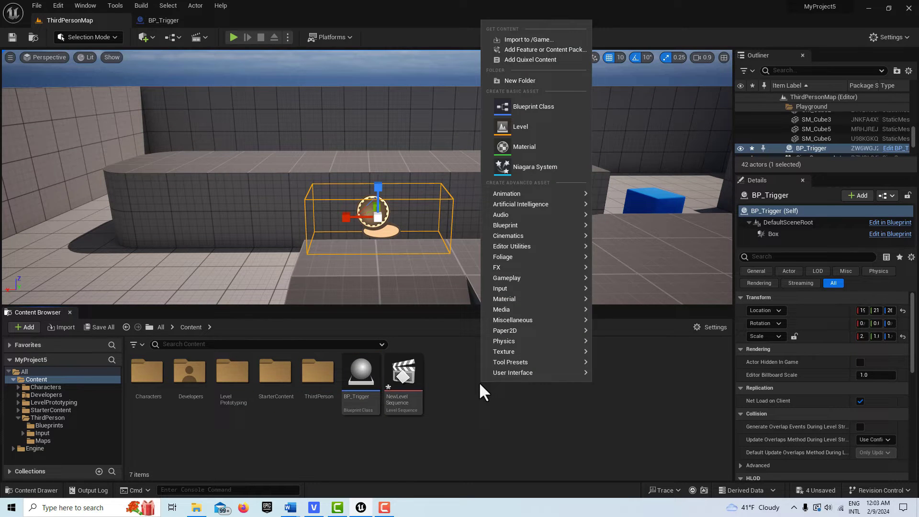
# - Create an Actor Blueprint named BP_EventRelay and drag an instance into ThirdPersonMap
pyautogui.click(528, 107)
pyautogui.write('BP_Ev')
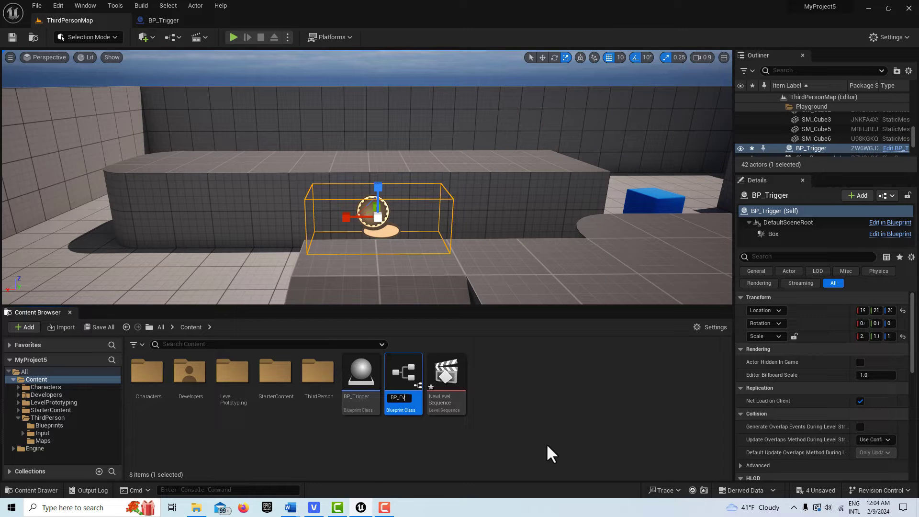
pyautogui.write('entRelay')
pyautogui.press('Return')
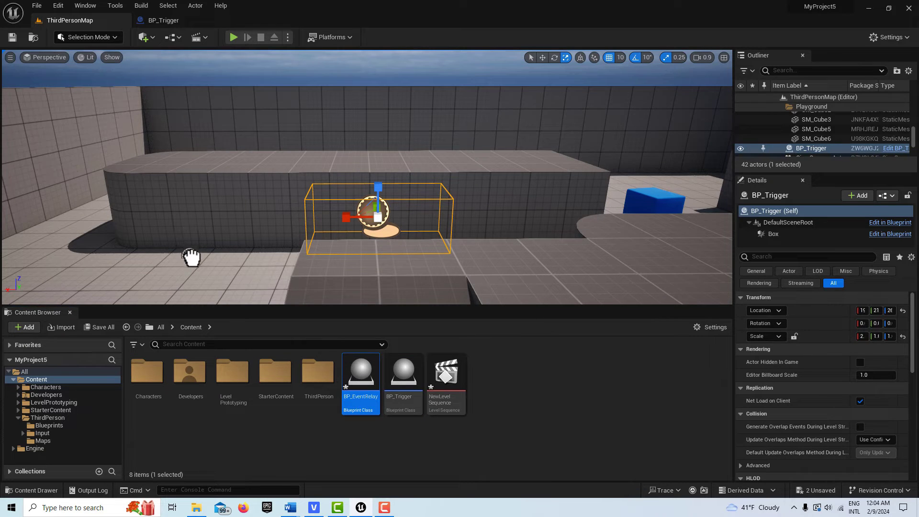
pyautogui.moveTo(191, 257); pyautogui.dragTo(187, 208)
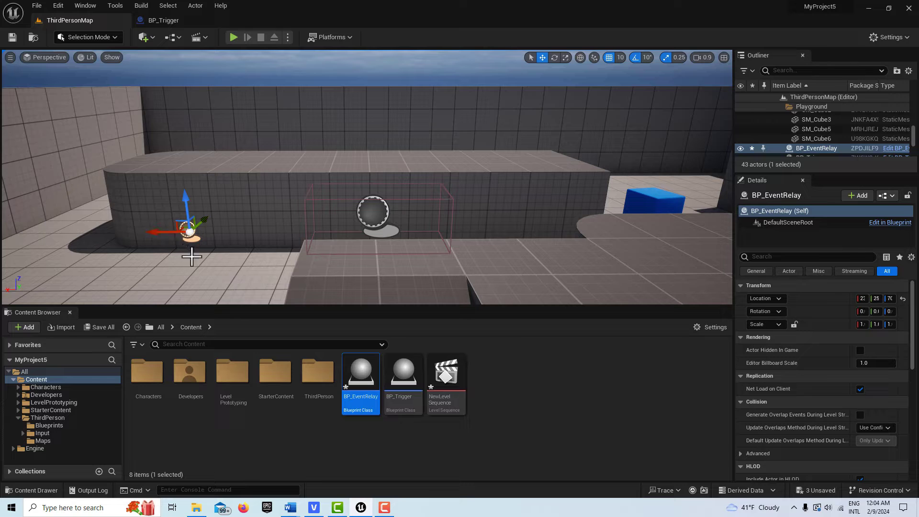
# - Add a StopPlay event dispatcher to BP_EventRelay, compile, save, and close its editor
pyautogui.doubleClick(362, 376)
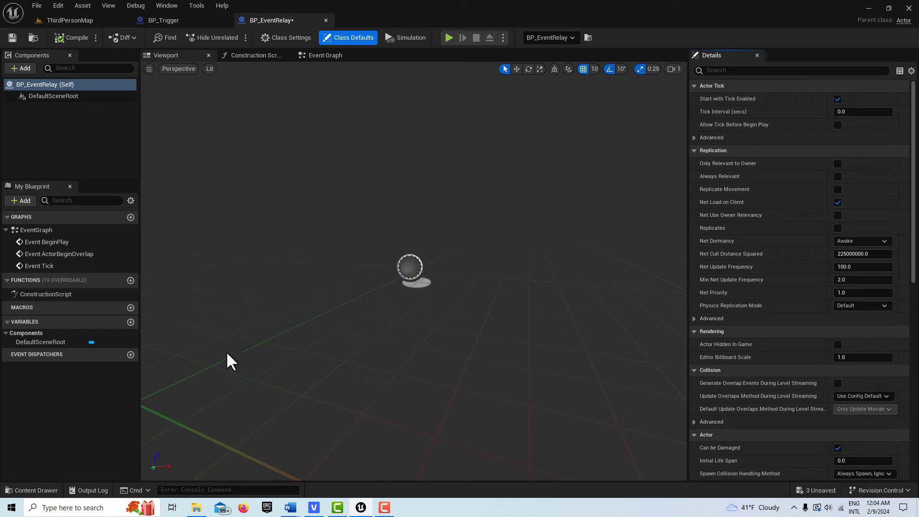
pyautogui.click(130, 354)
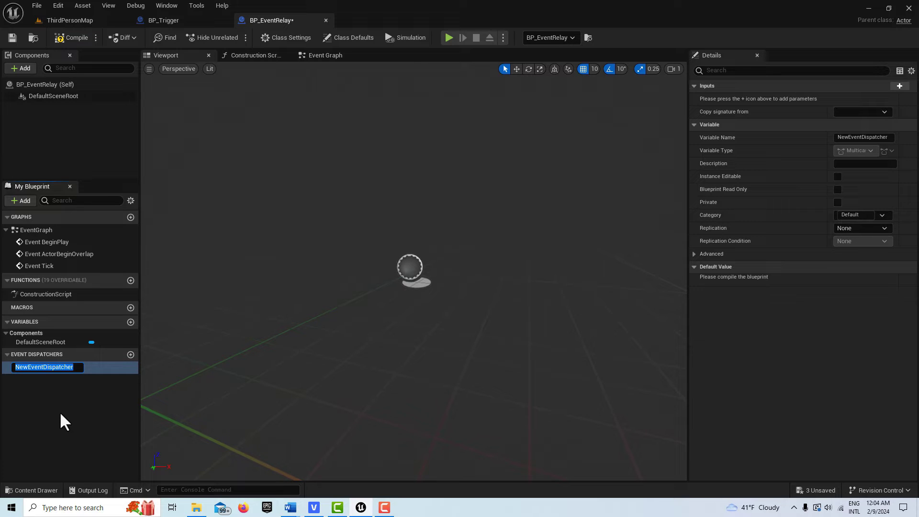
pyautogui.write('StopPlay')
pyautogui.press('Return')
pyautogui.click(75, 36)
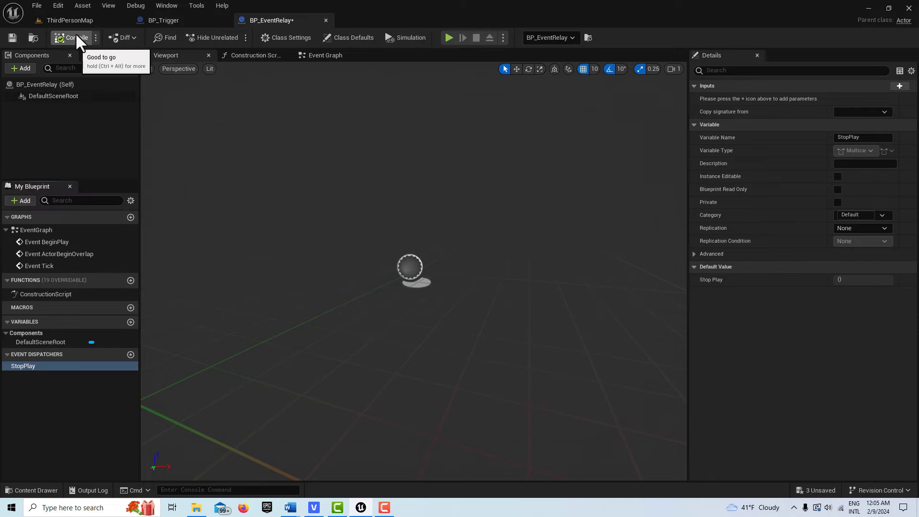
pyautogui.click(16, 37)
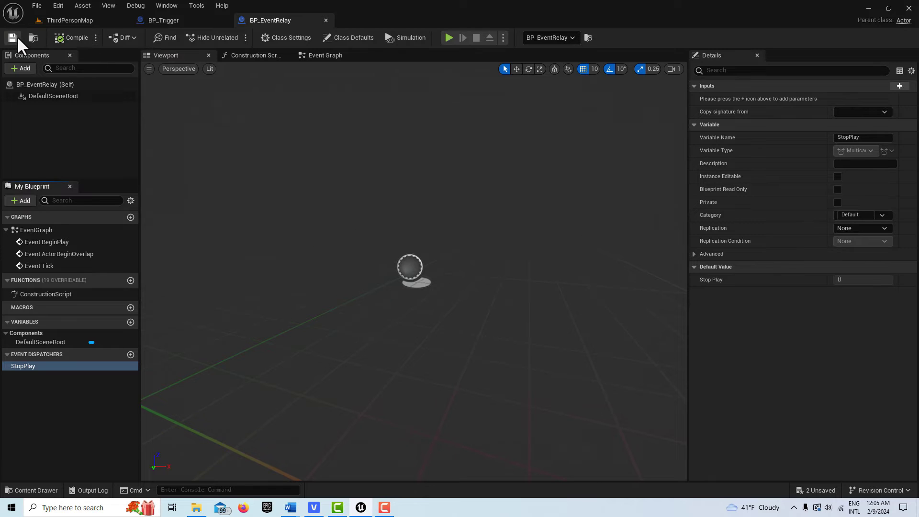
pyautogui.click(326, 21)
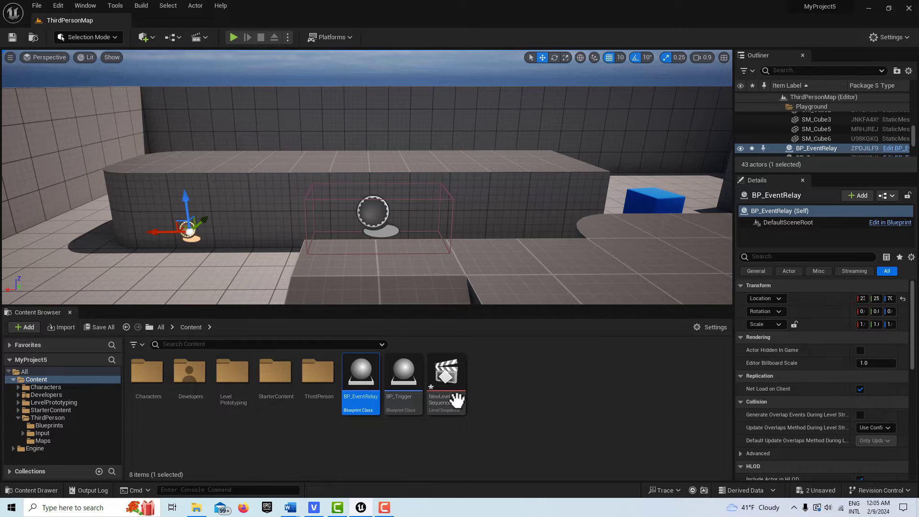
pyautogui.click(447, 370)
# - Open NewLevelSequence, add BP_EventRelay as a track, and give it an Events trigger track
pyautogui.doubleClick(447, 370)
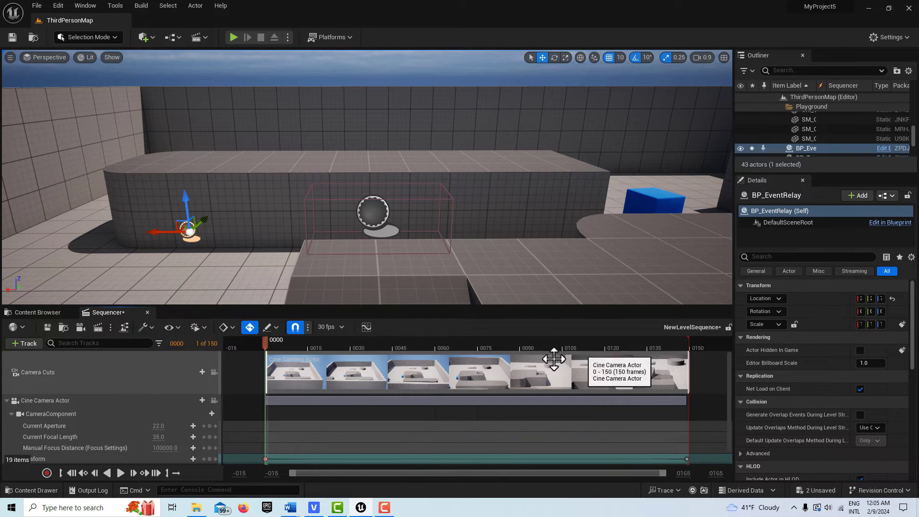
pyautogui.click(17, 344)
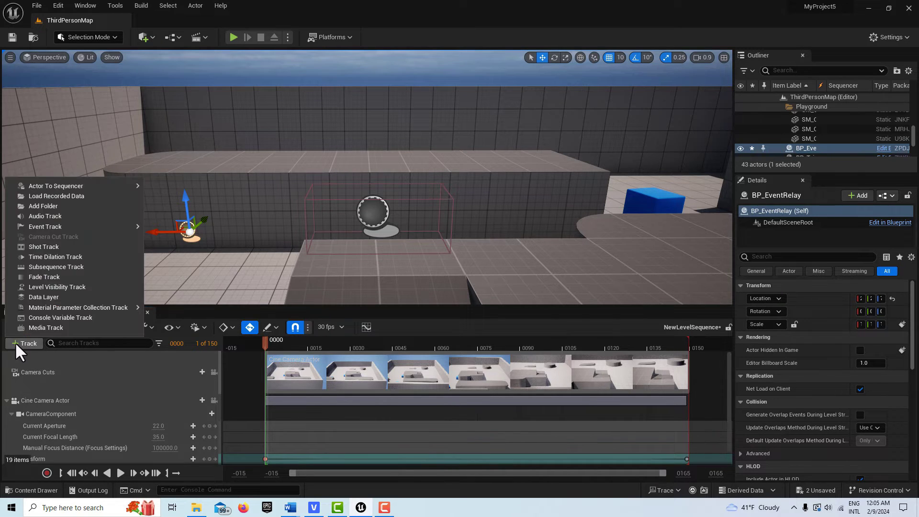
pyautogui.moveTo(69, 184)
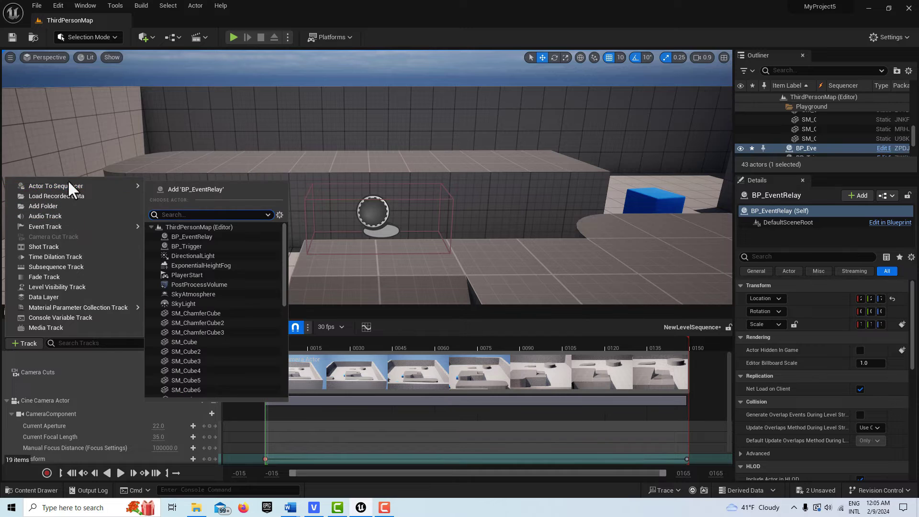
pyautogui.click(234, 188)
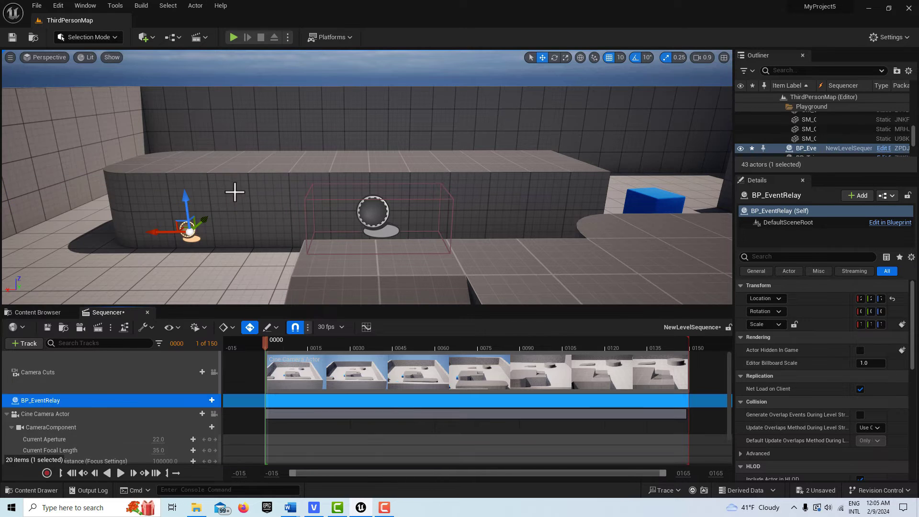
pyautogui.click(212, 400)
pyautogui.moveTo(235, 315)
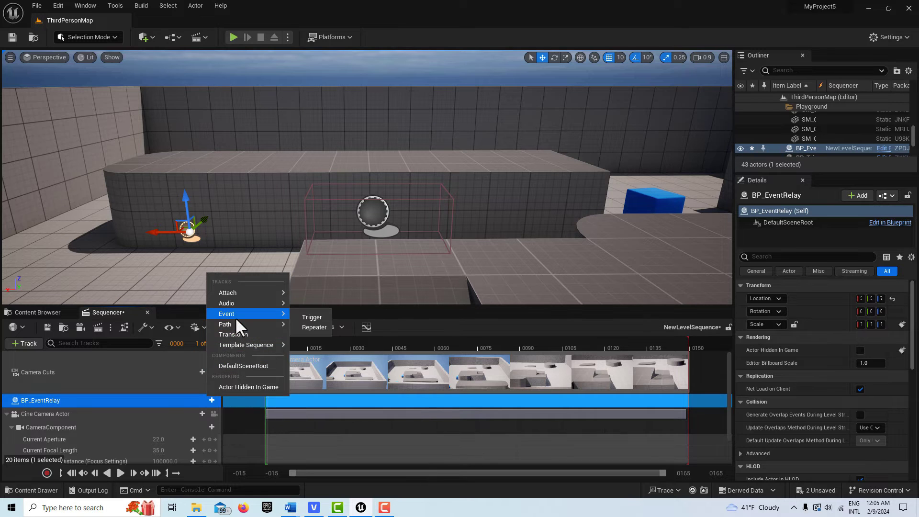
pyautogui.click(313, 317)
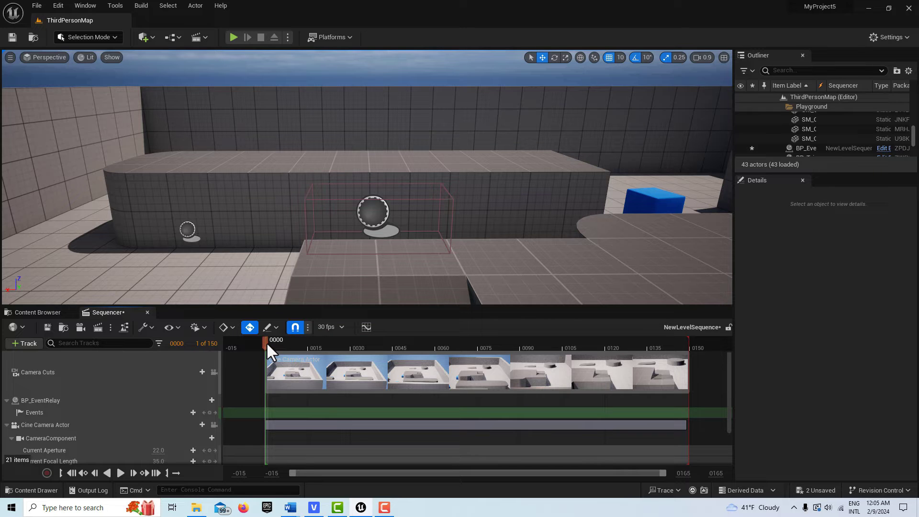
# - Move the playhead to frame 0094 and add an event key on BP_EventRelay's Events track
pyautogui.moveTo(268, 345); pyautogui.dragTo(531, 347)
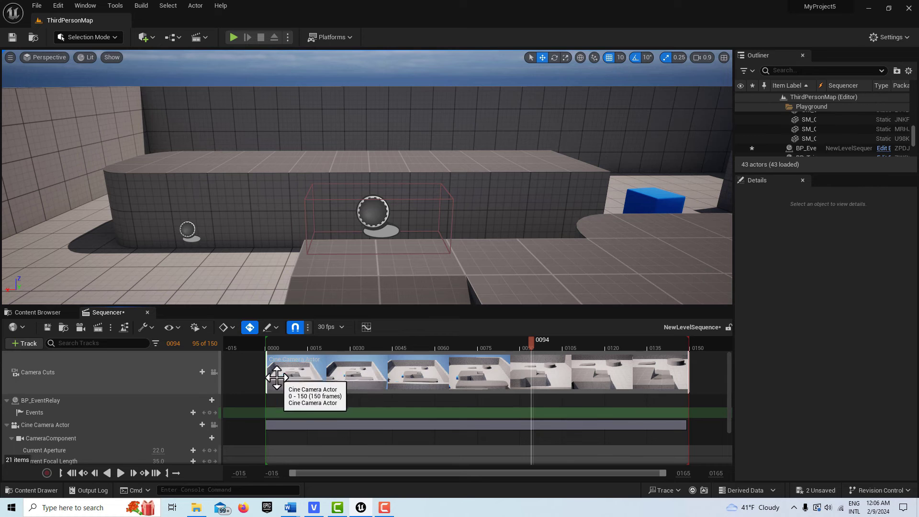
pyautogui.click(209, 412)
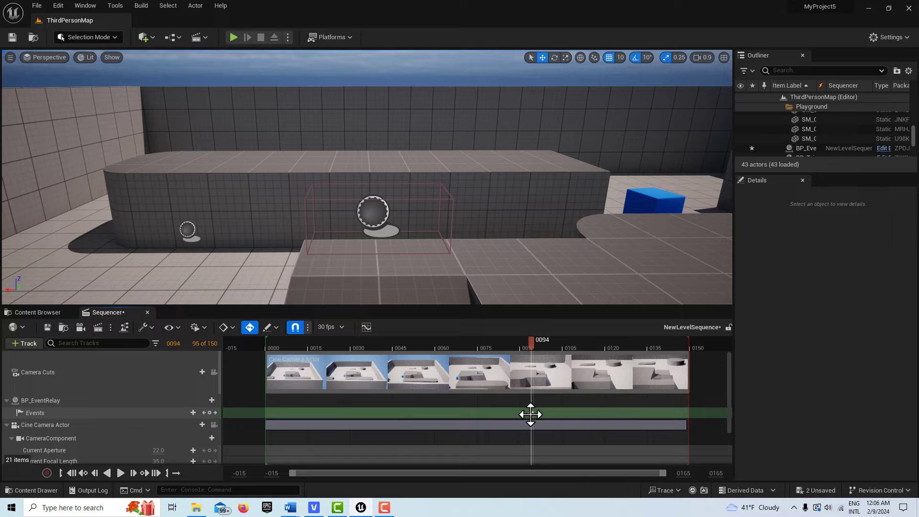
# - In the event key's docked director graph, wire Call Stop Play from BP Event Relay, then compile and save
pyautogui.doubleClick(530, 415)
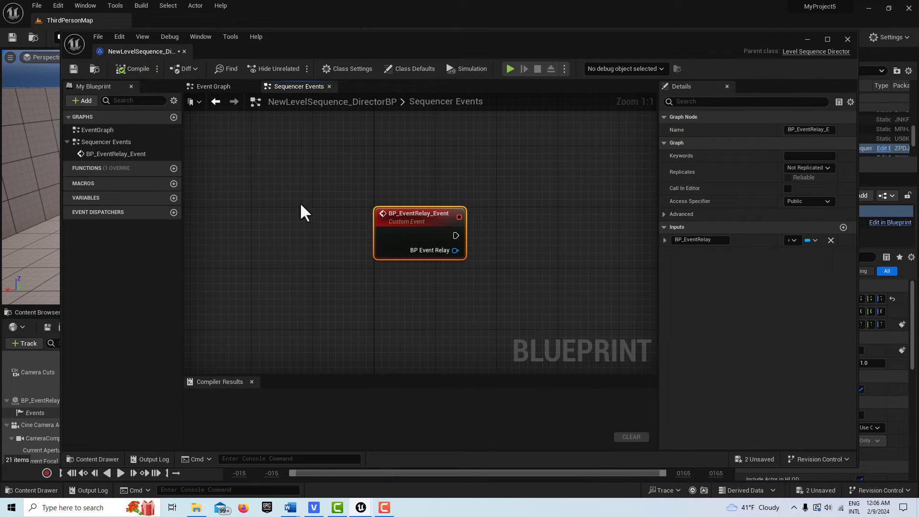
pyautogui.moveTo(159, 53); pyautogui.dragTo(185, 27)
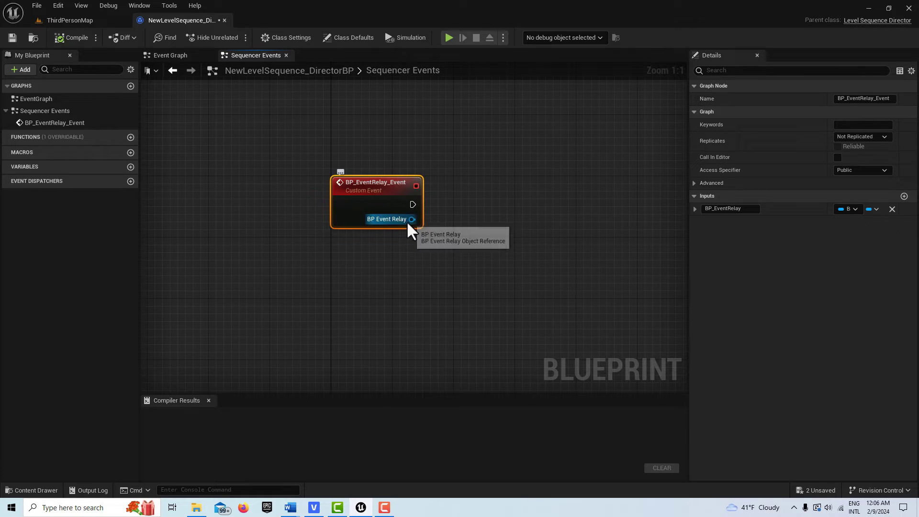
pyautogui.moveTo(418, 219); pyautogui.dragTo(481, 192)
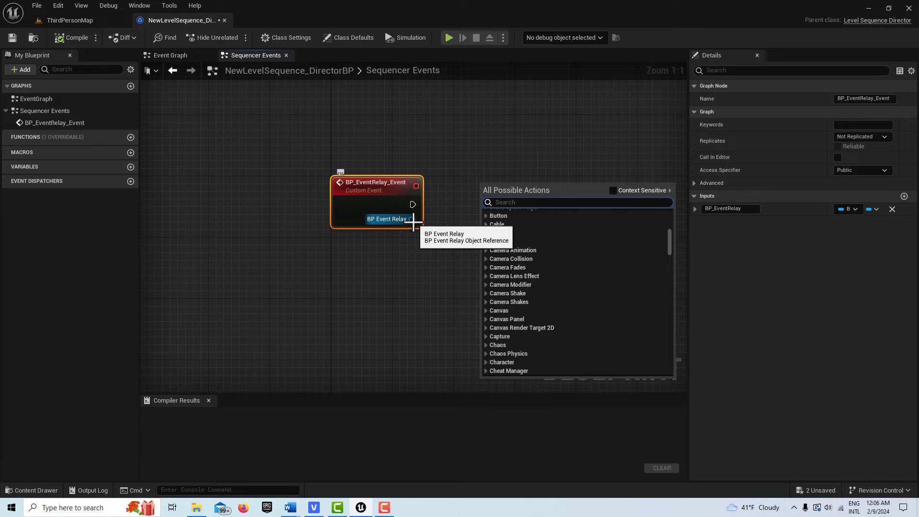
pyautogui.write('call')
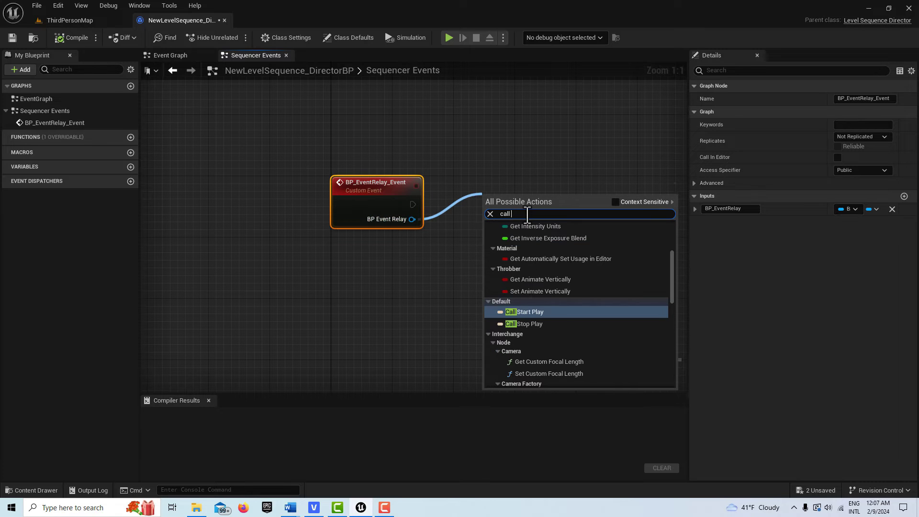
pyautogui.click(541, 324)
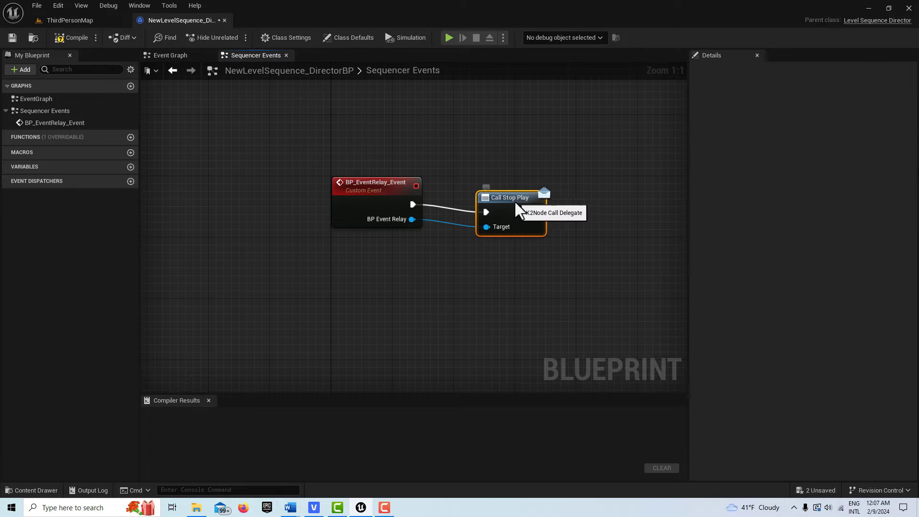
pyautogui.click(75, 37)
pyautogui.click(12, 38)
pyautogui.click(70, 20)
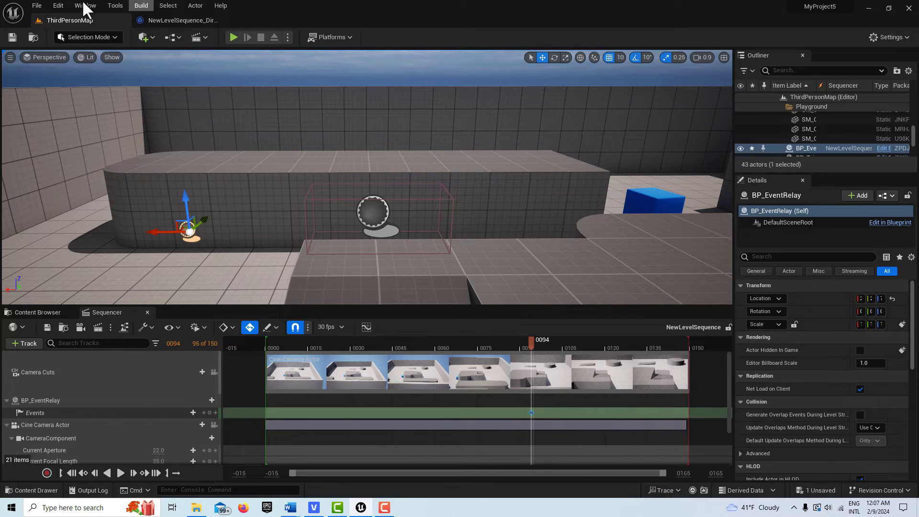
# - Close Sequencer and open BP_ThirdPersonCharacter from Content > ThirdPerson > Blueprints
pyautogui.click(147, 312)
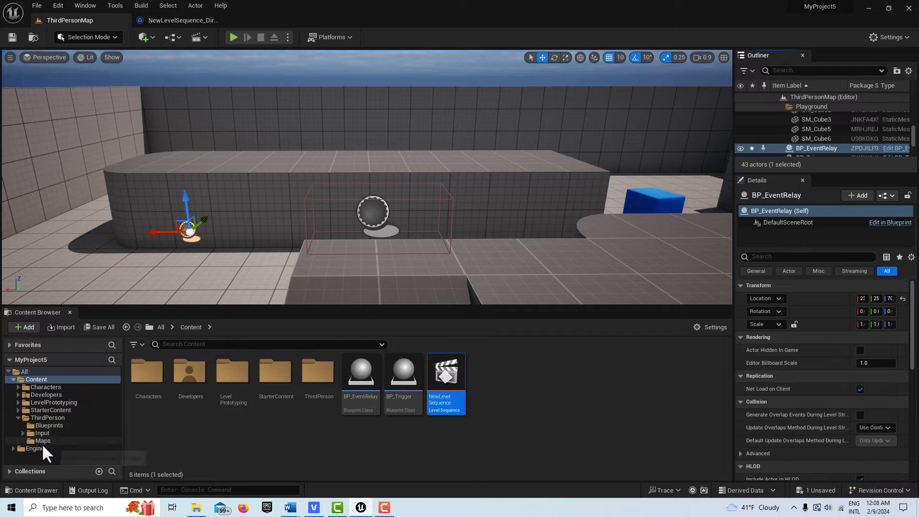
pyautogui.click(57, 423)
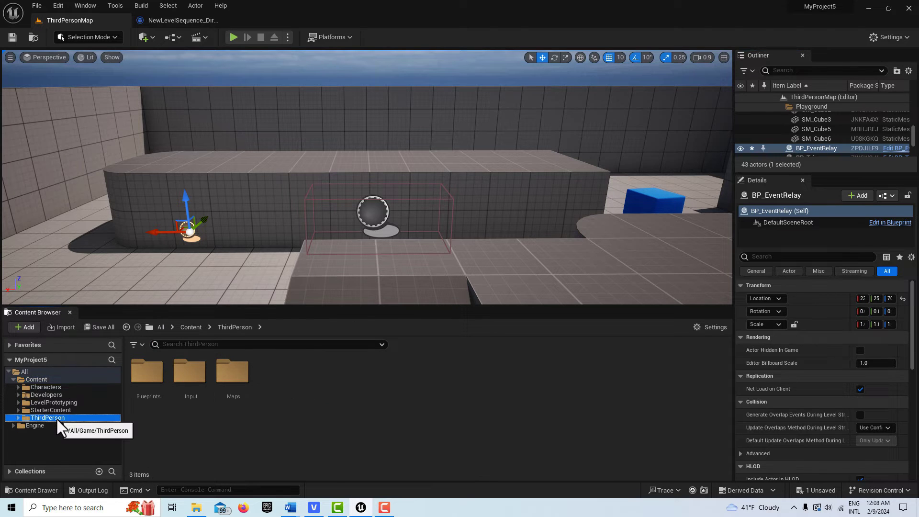
pyautogui.click(143, 378)
pyautogui.doubleClick(144, 381)
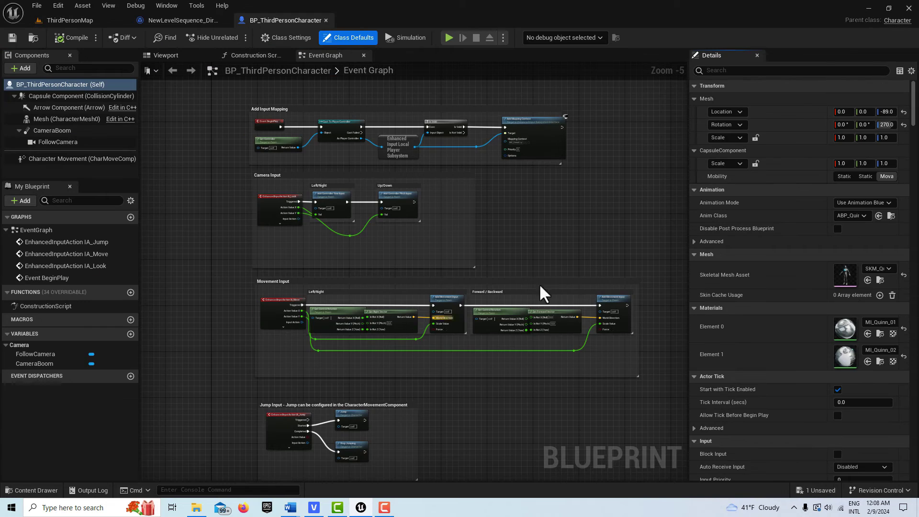
# - Hide the Details panel and move Event BeginPlay left, out of the Add Input Mapping group
pyautogui.moveTo(540, 294); pyautogui.dragTo(651, 322, button='right')
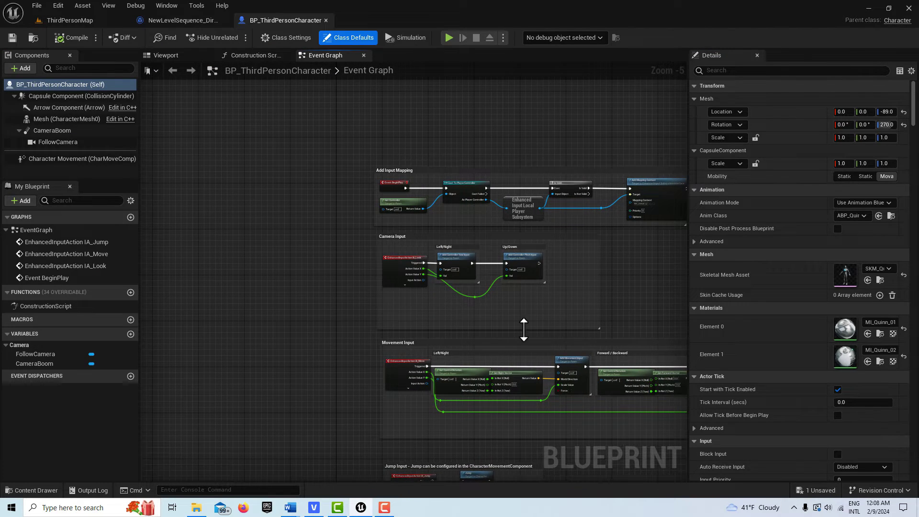
pyautogui.moveTo(316, 329); pyautogui.dragTo(441, 340, button='right')
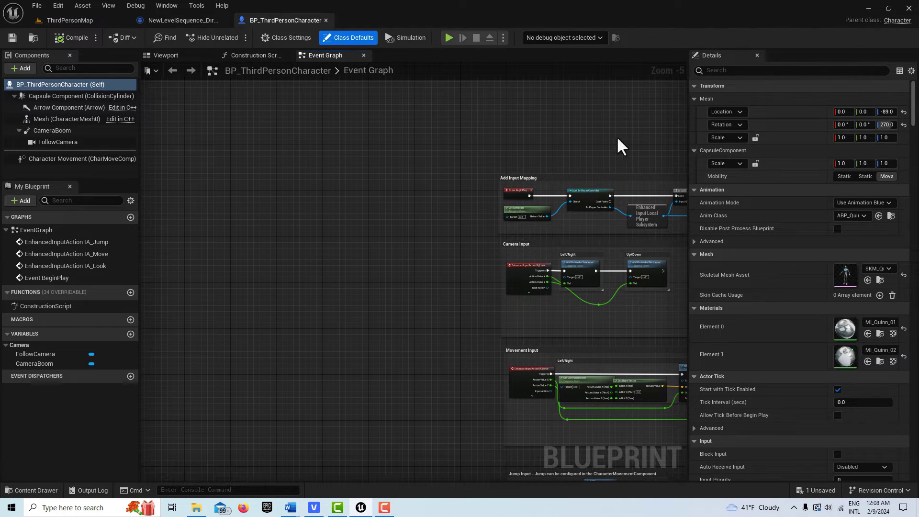
pyautogui.click(757, 55)
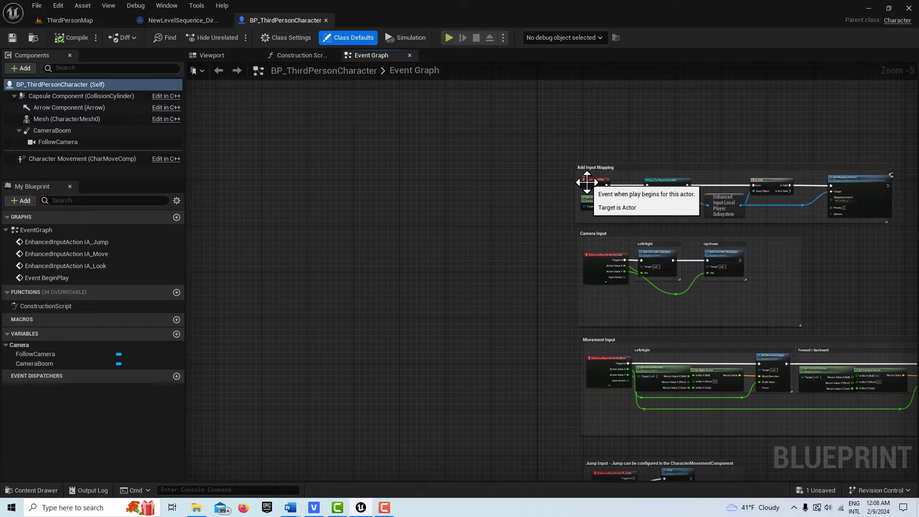
pyautogui.moveTo(587, 183); pyautogui.dragTo(246, 178)
pyautogui.scroll(2, 265, 169)
pyautogui.moveTo(221, 143); pyautogui.dragTo(228, 155)
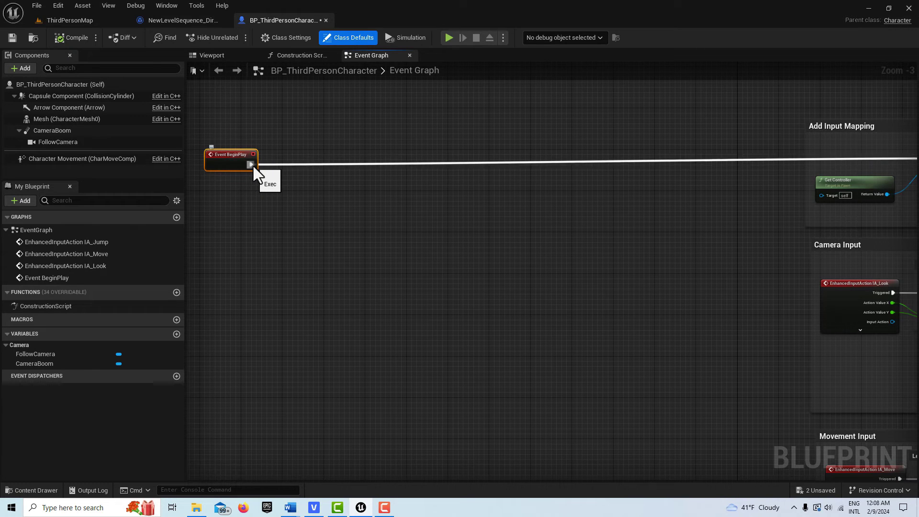
# - Disconnect Event BeginPlay and wire it instead into a Get Actor Of Class node set to BP_Trigger
pyautogui.keyDown('alt'); pyautogui.click(251, 164); pyautogui.keyUp('alt')
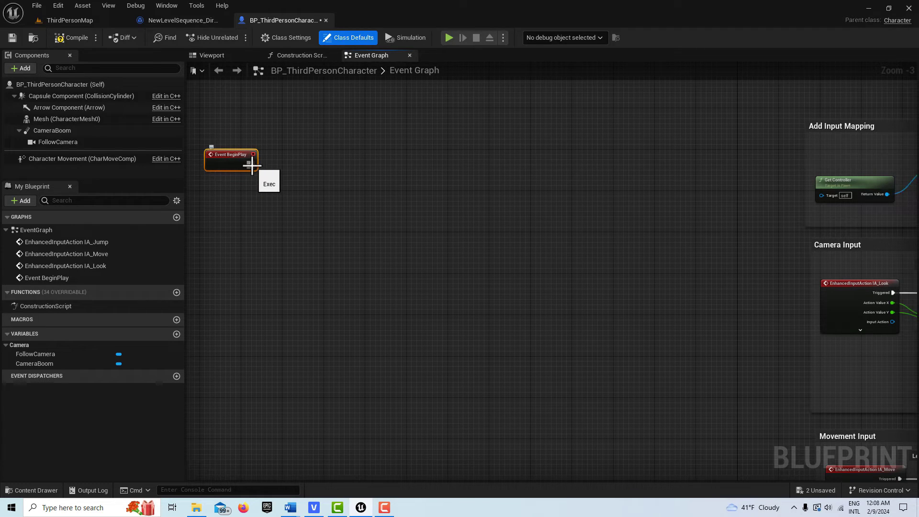
pyautogui.rightClick(294, 164)
pyautogui.write('ge')
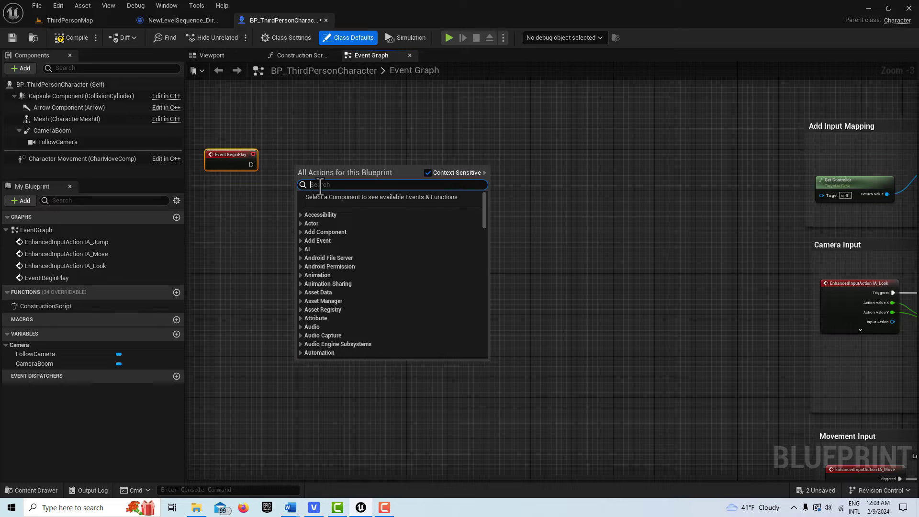
pyautogui.write('t act')
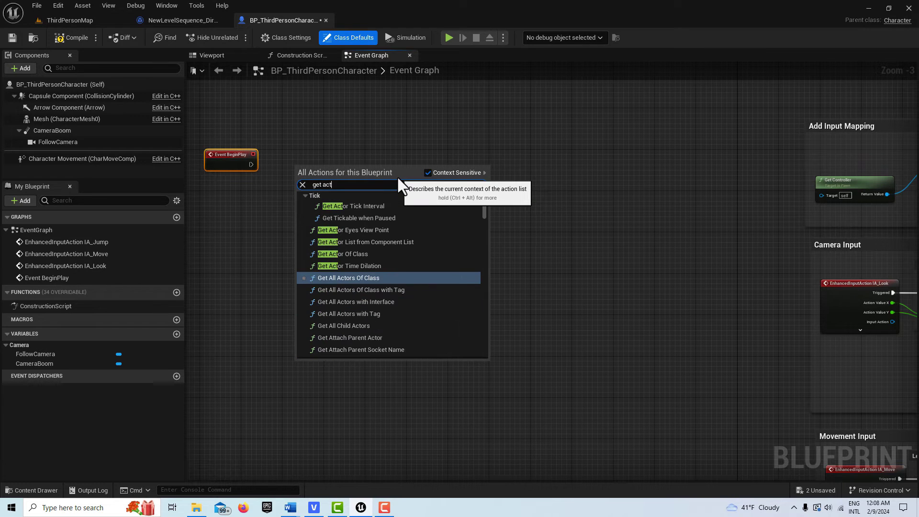
pyautogui.click(343, 254)
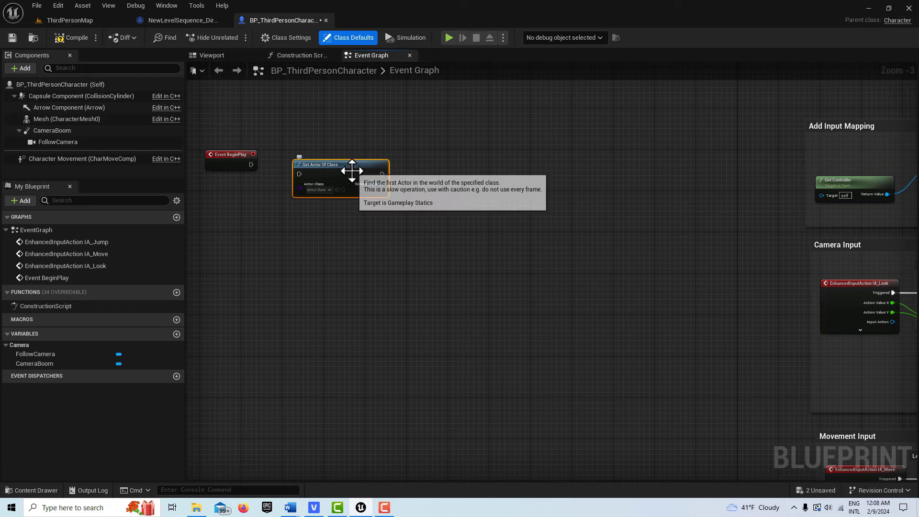
pyautogui.scroll(3, 372, 244)
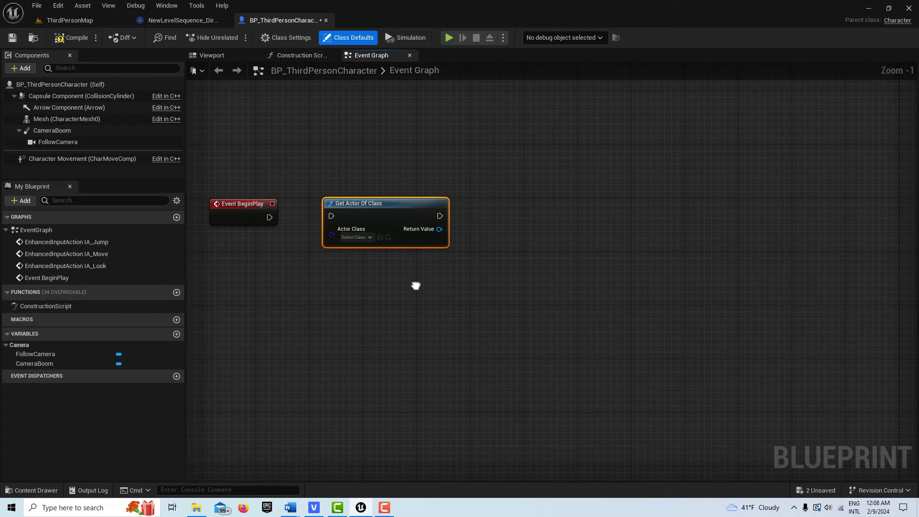
pyautogui.click(369, 230)
pyautogui.scroll(-6, 404, 303)
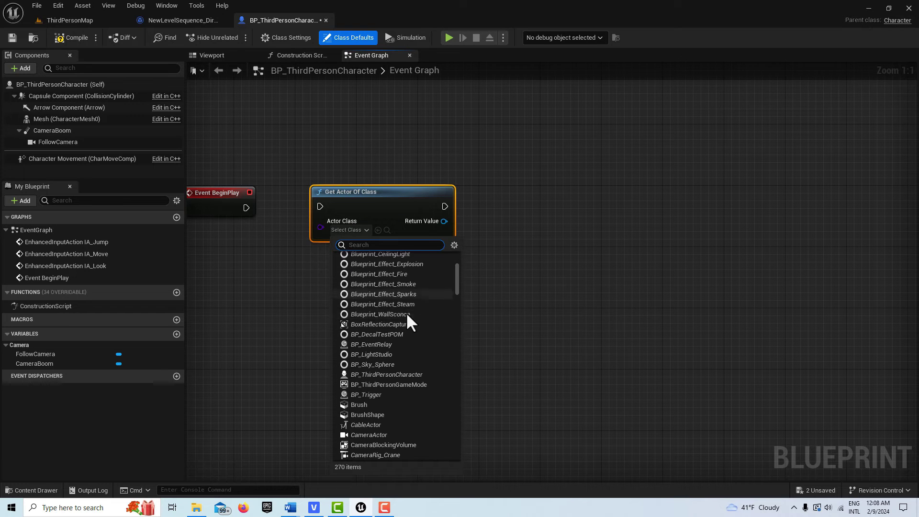
pyautogui.click(381, 395)
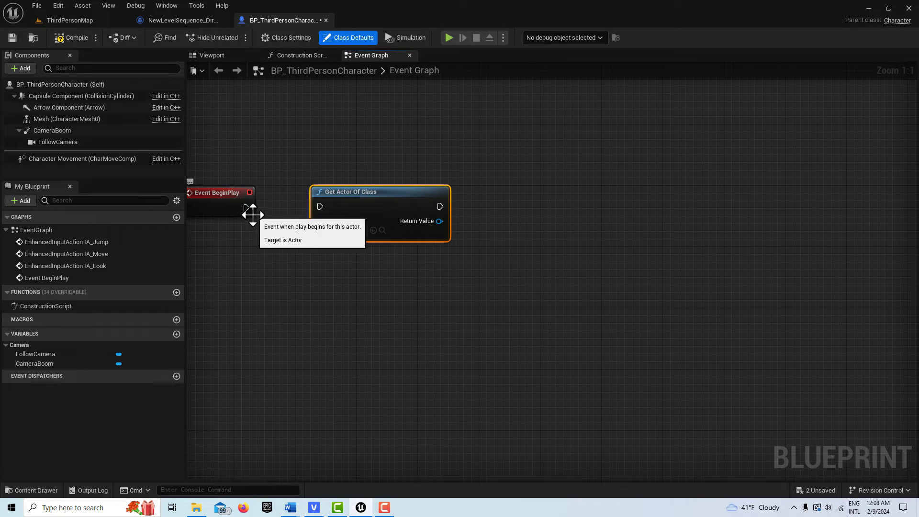
pyautogui.moveTo(244, 208); pyautogui.dragTo(318, 207)
# - Add a Bind Event to Start Play node fed by the found trigger actor
pyautogui.moveTo(400, 283); pyautogui.dragTo(427, 232, button='right')
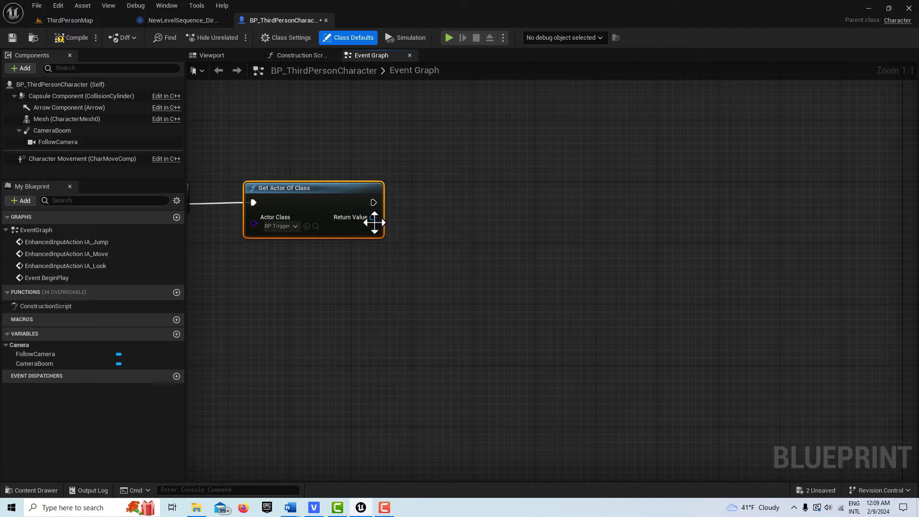
pyautogui.moveTo(370, 219); pyautogui.dragTo(412, 219)
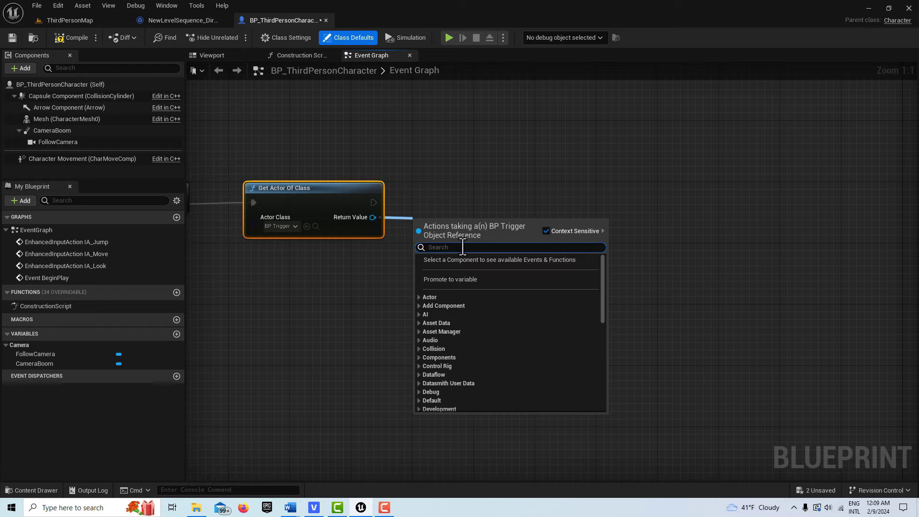
pyautogui.write('st')
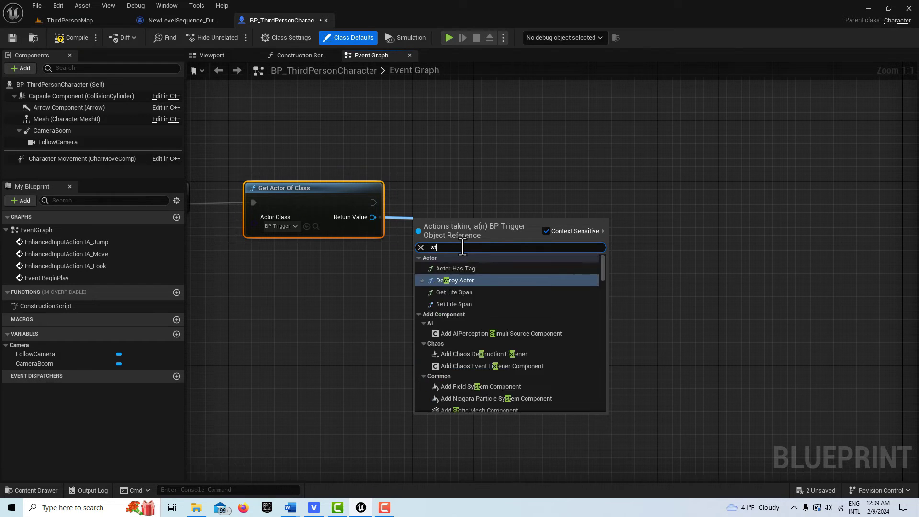
pyautogui.write('art')
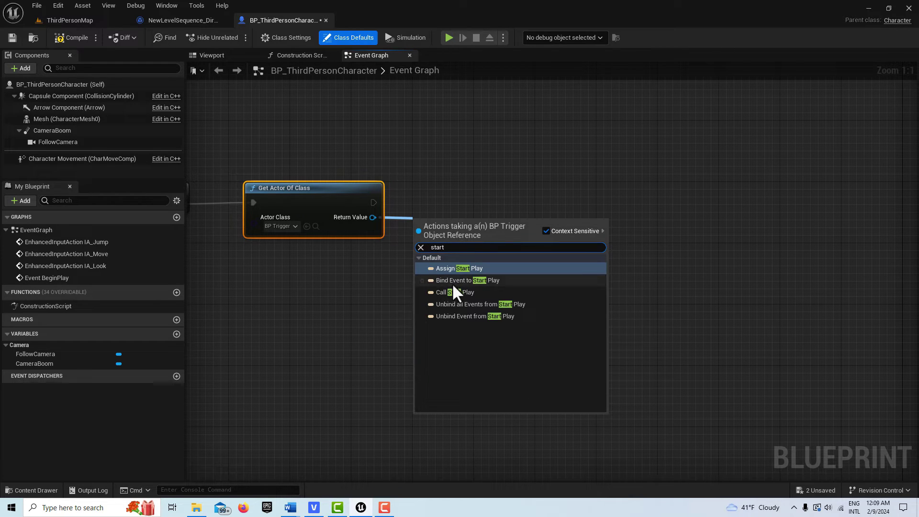
pyautogui.click(468, 281)
# - Create a custom event named StartPlay on the Bind Event to Start Play node's Event pin
pyautogui.moveTo(453, 226); pyautogui.dragTo(456, 195)
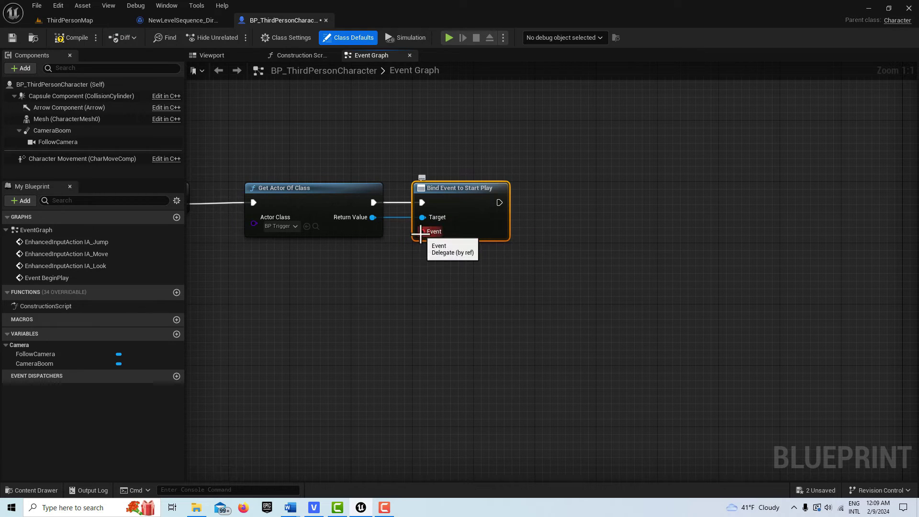
pyautogui.moveTo(422, 233); pyautogui.dragTo(392, 304)
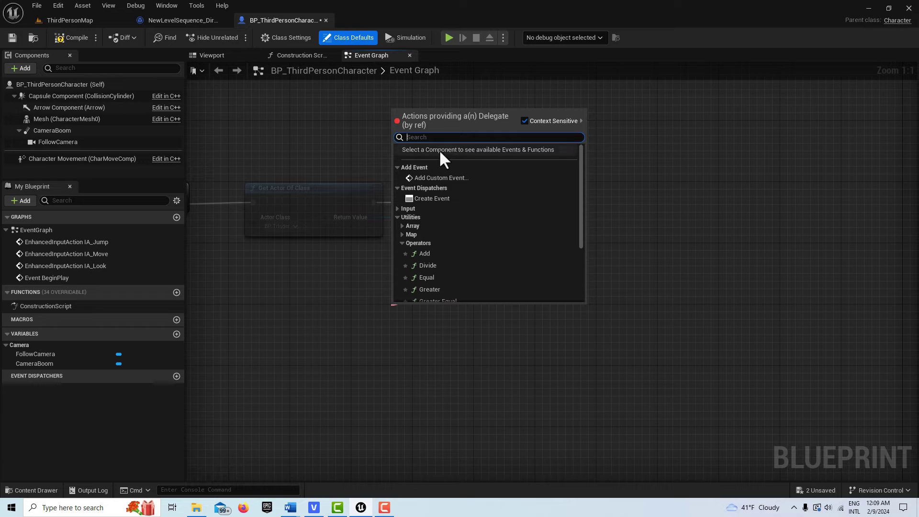
pyautogui.click(430, 177)
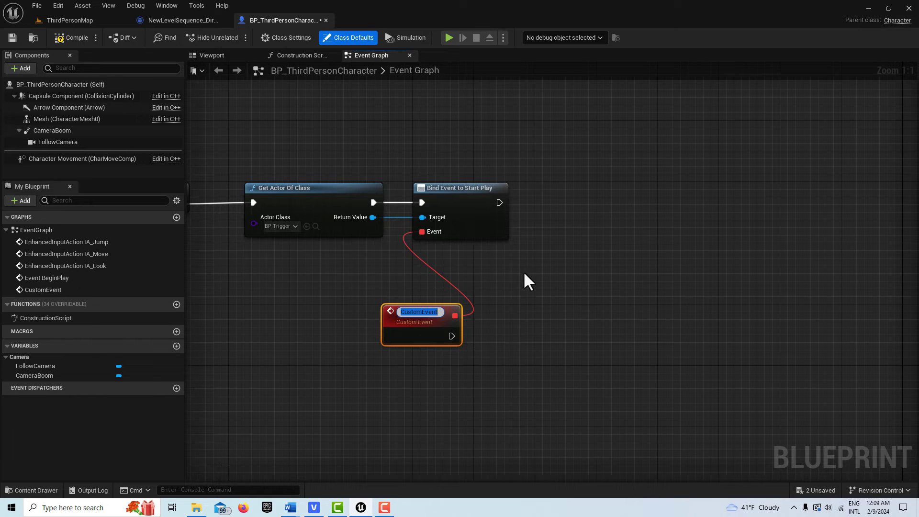
pyautogui.write('Star')
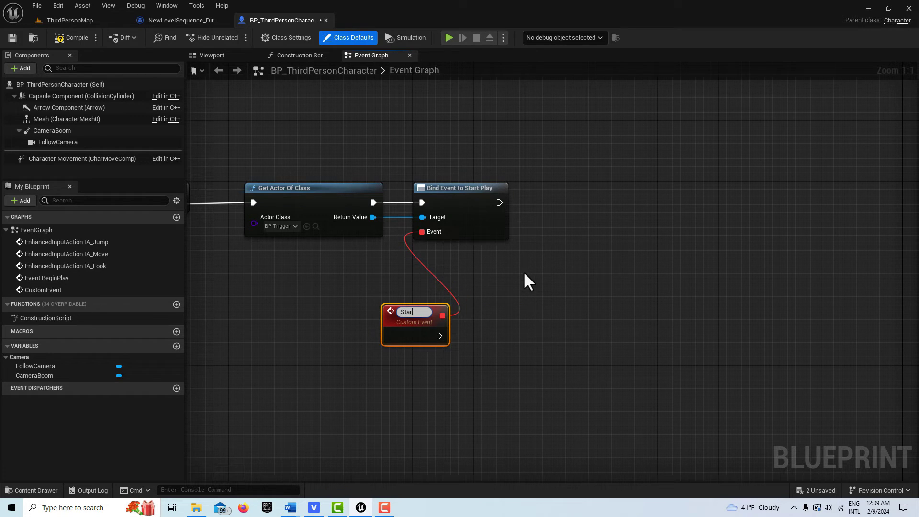
pyautogui.write('tPlay')
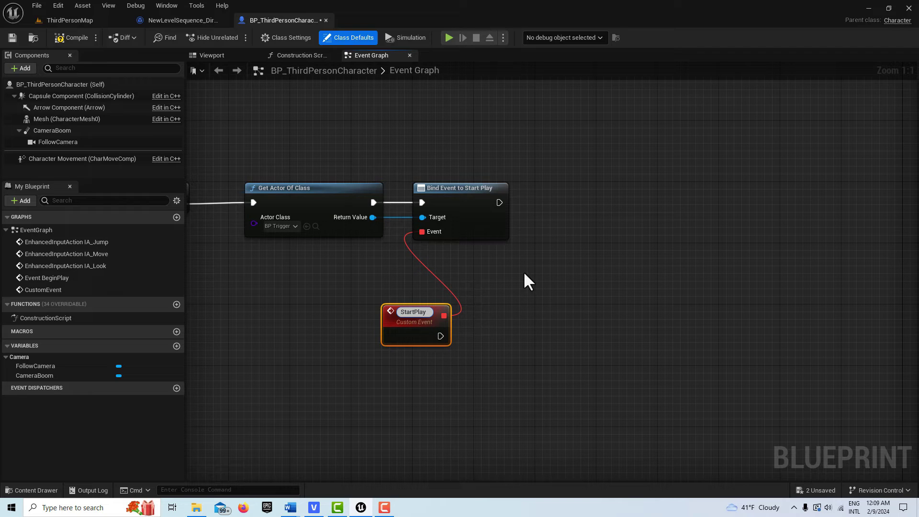
pyautogui.press('Return')
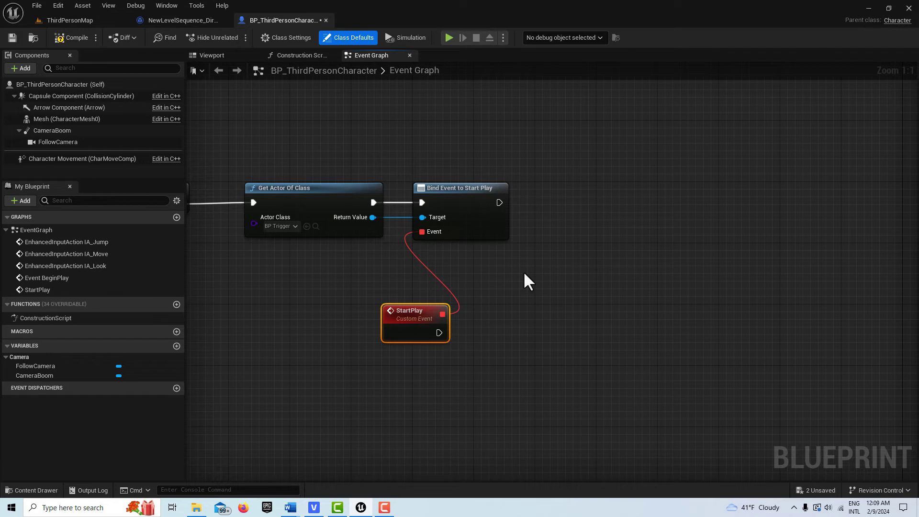
pyautogui.moveTo(535, 272); pyautogui.dragTo(490, 325, button='right')
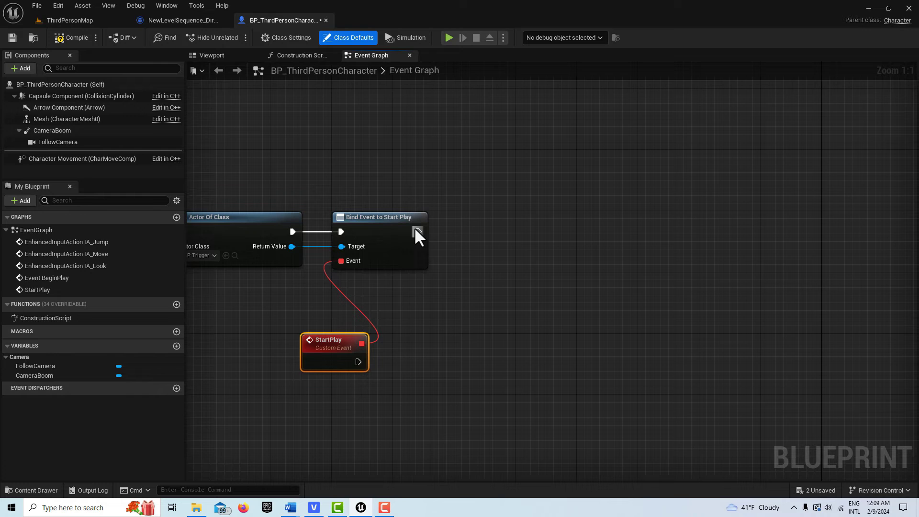
# - Add a Create Level Sequence Player node after the binding, set to NewLevelSequence
pyautogui.moveTo(420, 232); pyautogui.dragTo(466, 231)
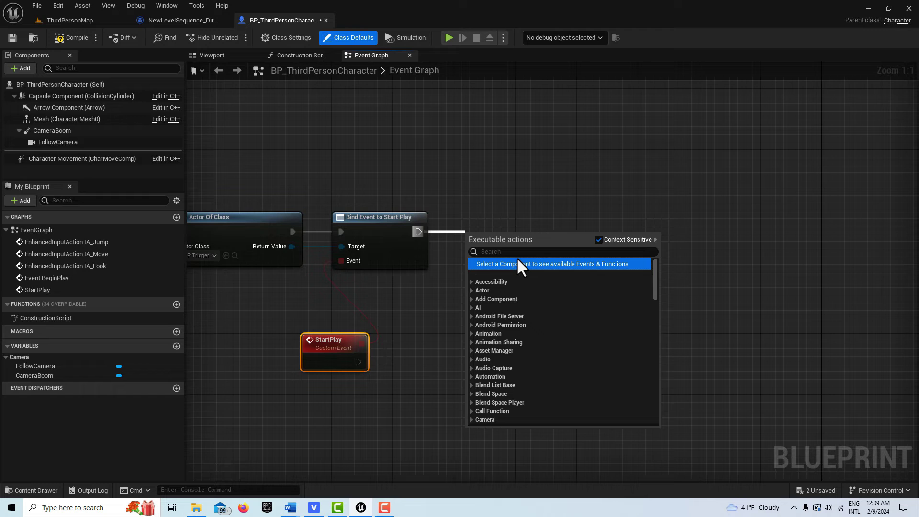
pyautogui.write('create seq')
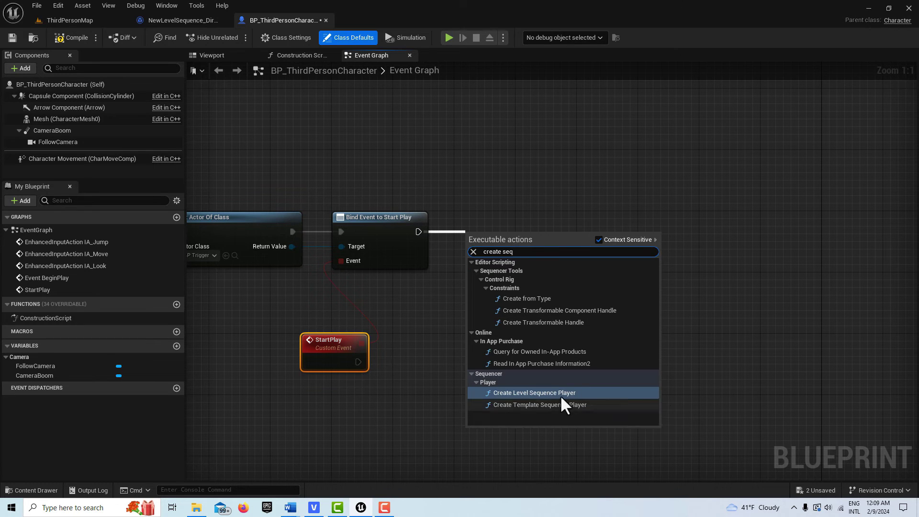
pyautogui.click(561, 395)
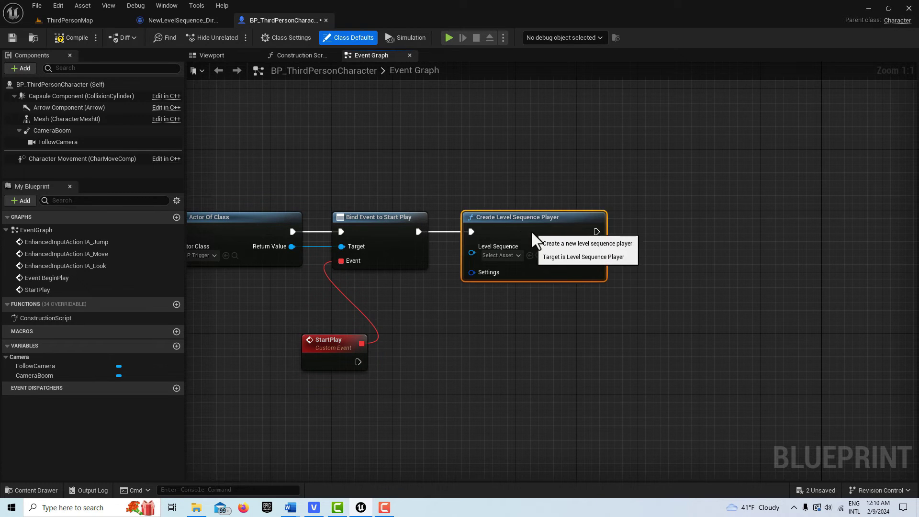
pyautogui.click(516, 257)
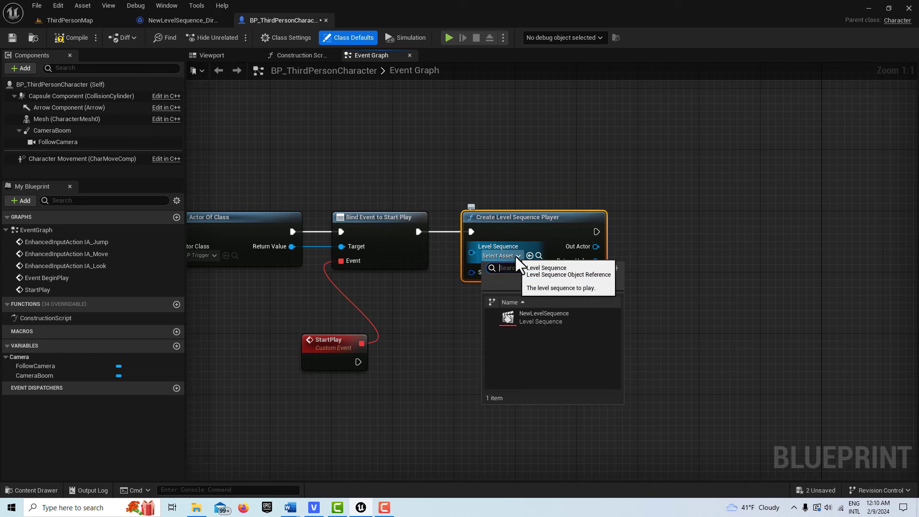
pyautogui.click(533, 318)
pyautogui.scroll(-2, 532, 326)
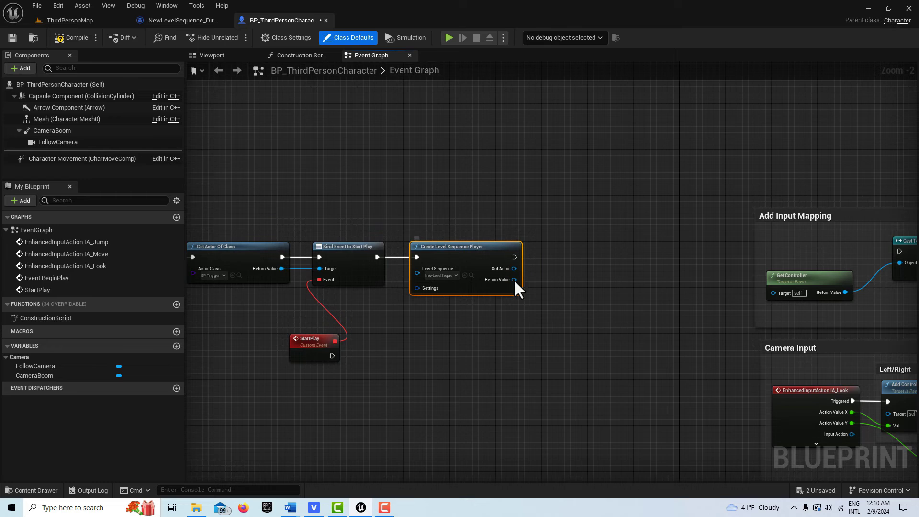
# - Add a Play node targeting the sequence player's Out Actor and place it beside StartPlay
pyautogui.moveTo(517, 297); pyautogui.dragTo(481, 314, button='right')
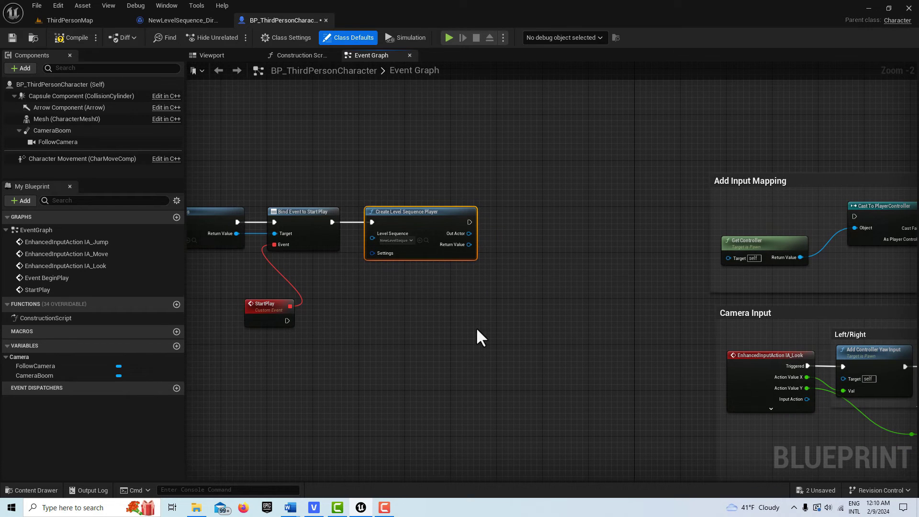
pyautogui.click(479, 335)
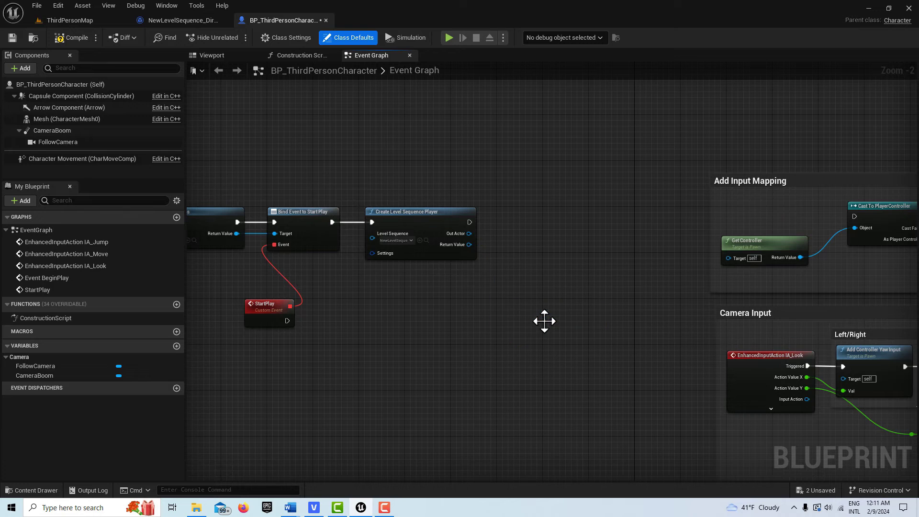
pyautogui.moveTo(469, 234); pyautogui.dragTo(508, 290)
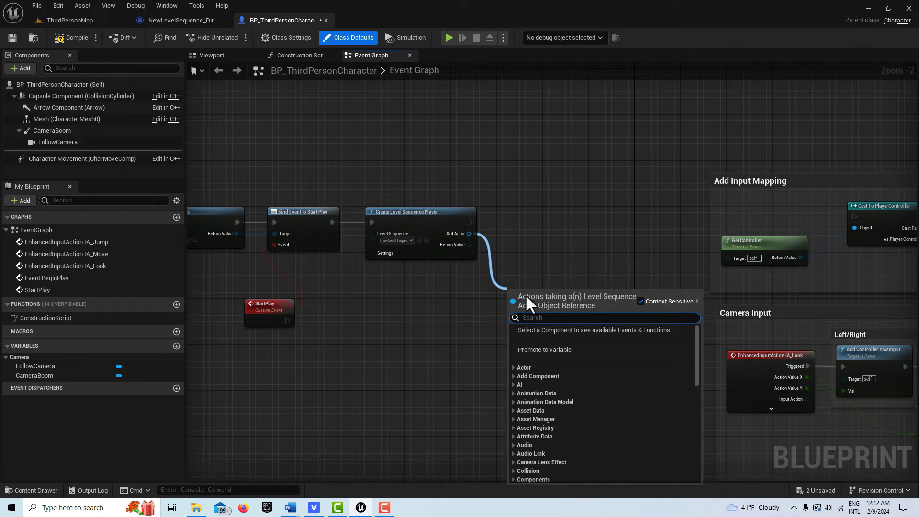
pyautogui.write('play')
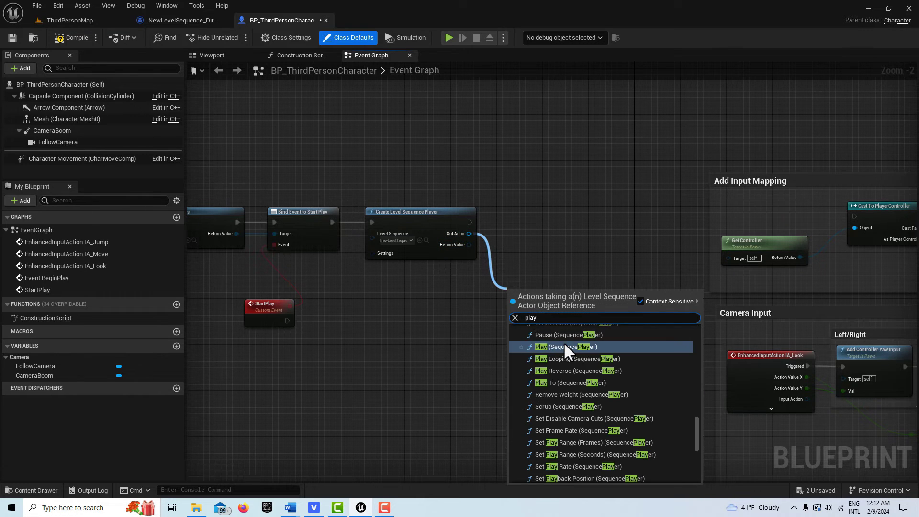
pyautogui.click(564, 346)
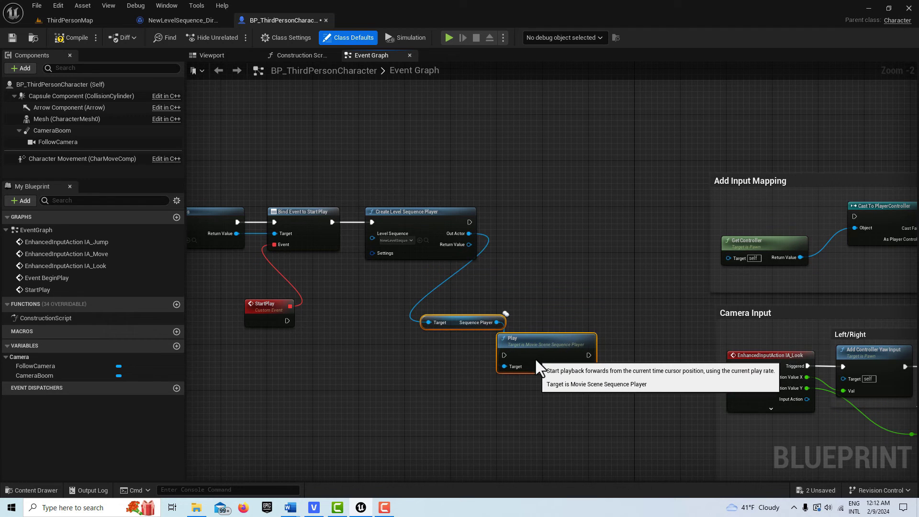
pyautogui.moveTo(536, 360); pyautogui.dragTo(524, 371)
pyautogui.moveTo(444, 329); pyautogui.dragTo(523, 289)
pyautogui.moveTo(533, 374); pyautogui.dragTo(452, 361)
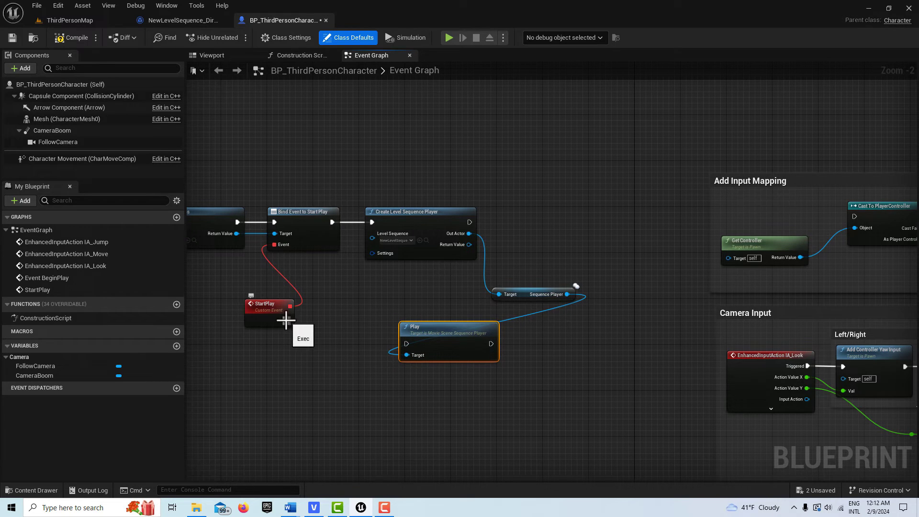
# - Wire the StartPlay event's execution output into the Play node
pyautogui.moveTo(287, 321); pyautogui.dragTo(407, 343)
pyautogui.moveTo(369, 408); pyautogui.dragTo(498, 402, button='right')
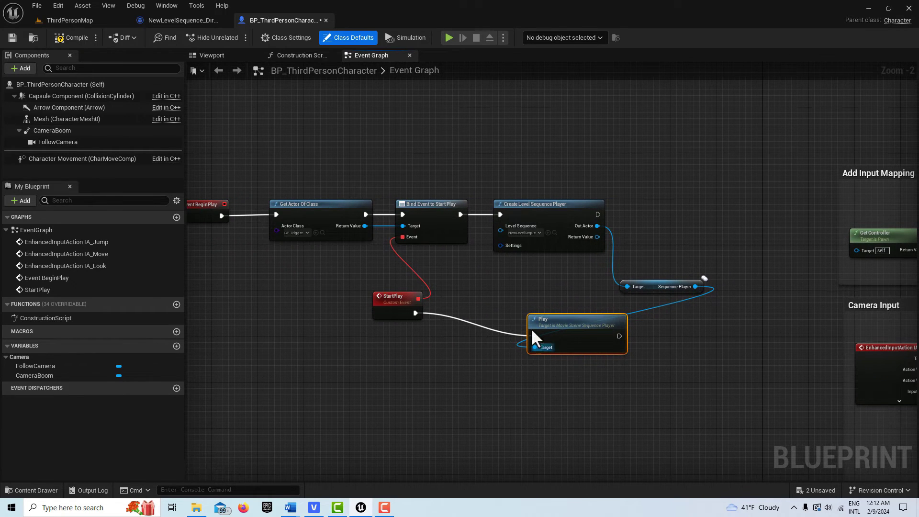
pyautogui.moveTo(590, 383); pyautogui.dragTo(388, 372, button='right')
pyautogui.moveTo(476, 388); pyautogui.dragTo(416, 419, button='right')
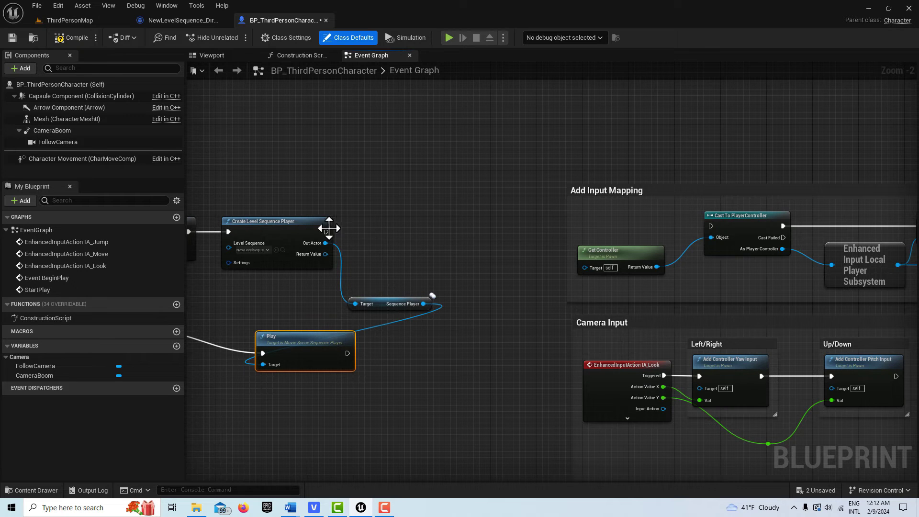
pyautogui.moveTo(477, 332); pyautogui.dragTo(455, 396, button='right')
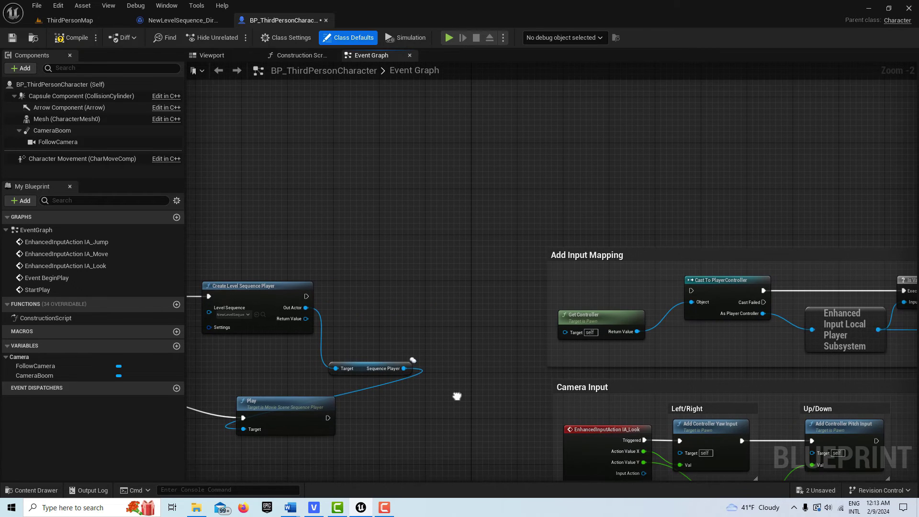
# - Duplicate Get Actor Of Class, run it after Create Level Sequence Player, and set Actor Class to BP Event Relay
pyautogui.moveTo(386, 285); pyautogui.dragTo(625, 268, button='right')
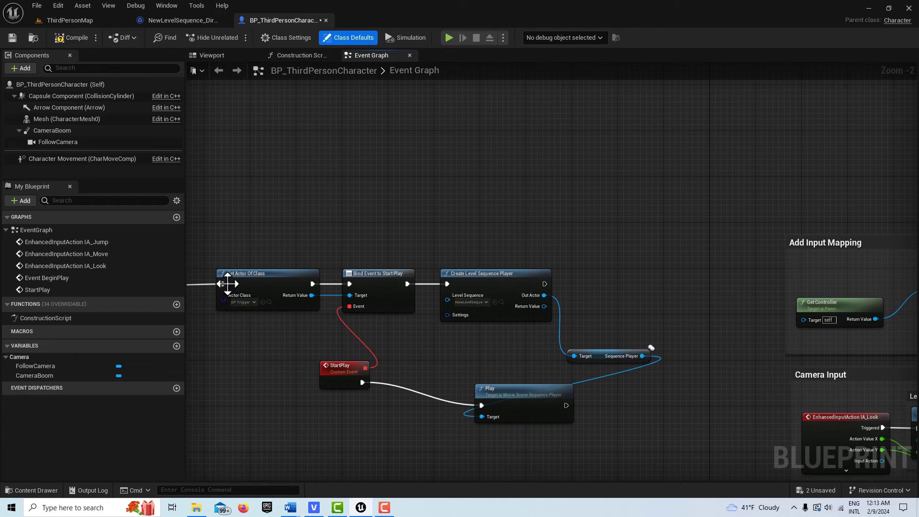
pyautogui.click(274, 272)
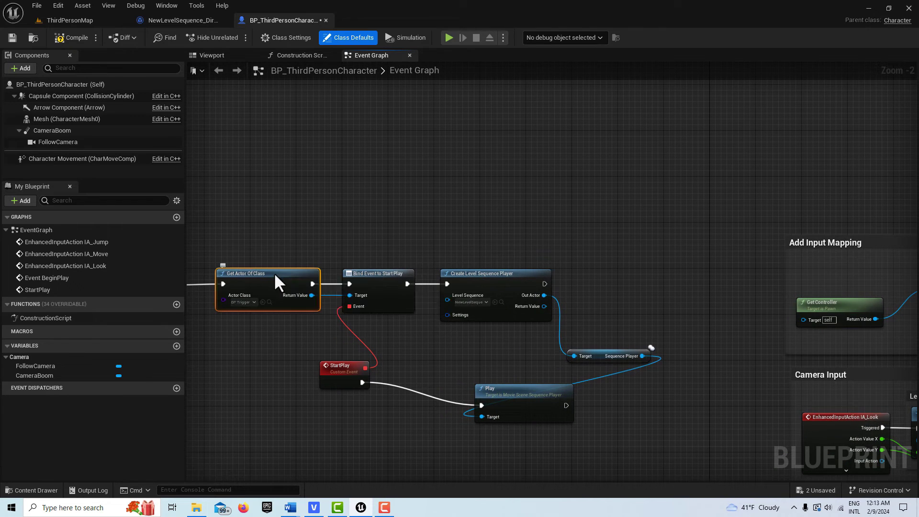
pyautogui.hotkey('ctrl', 'd')
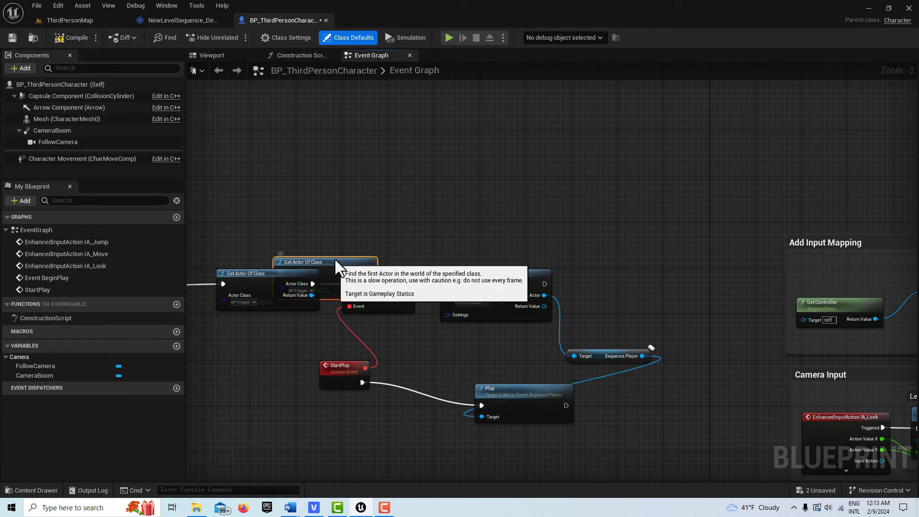
pyautogui.moveTo(333, 274); pyautogui.dragTo(646, 272)
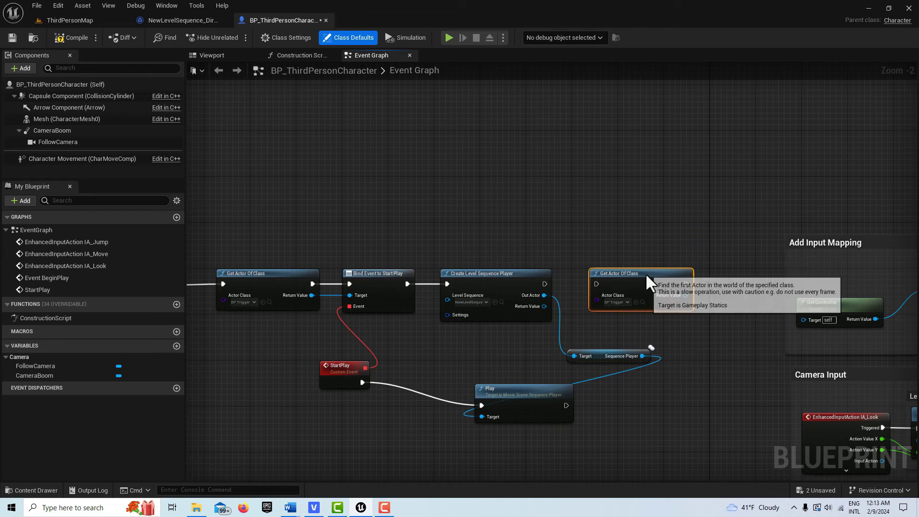
pyautogui.moveTo(699, 418); pyautogui.dragTo(589, 435, button='right')
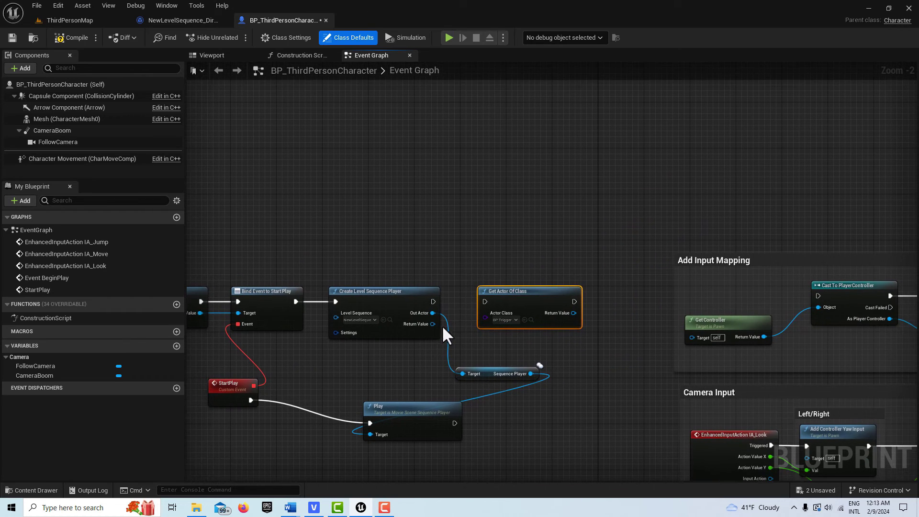
pyautogui.moveTo(432, 301); pyautogui.dragTo(485, 301)
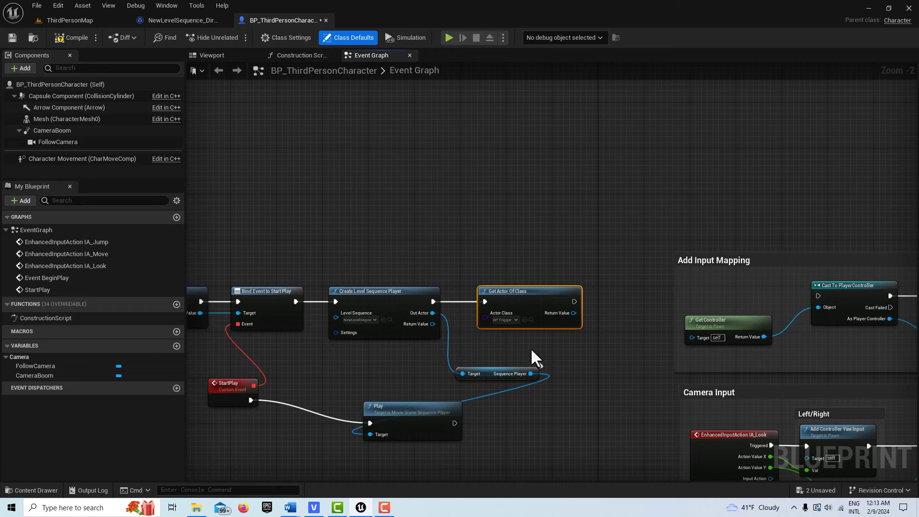
pyautogui.click(514, 320)
pyautogui.scroll(-3, 515, 322)
pyautogui.click(549, 304)
pyautogui.moveTo(570, 317); pyautogui.dragTo(486, 299, button='right')
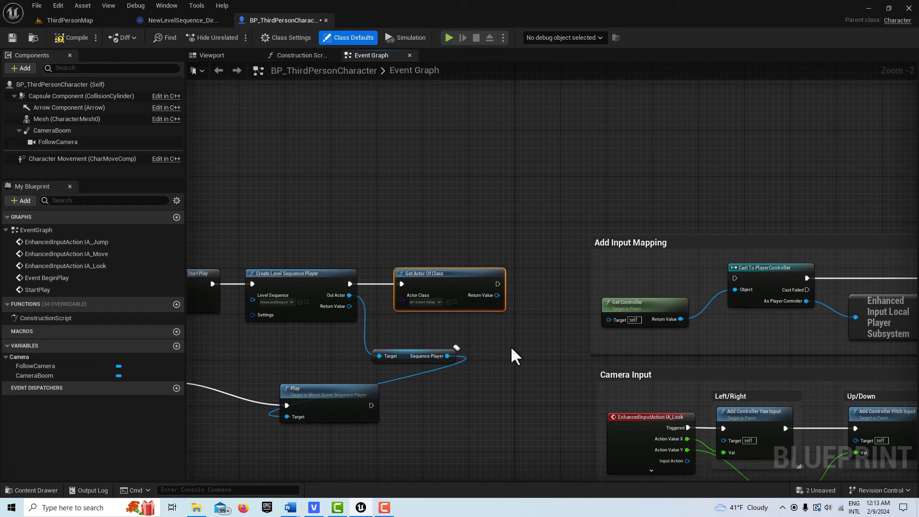
pyautogui.moveTo(510, 345); pyautogui.dragTo(481, 327, button='right')
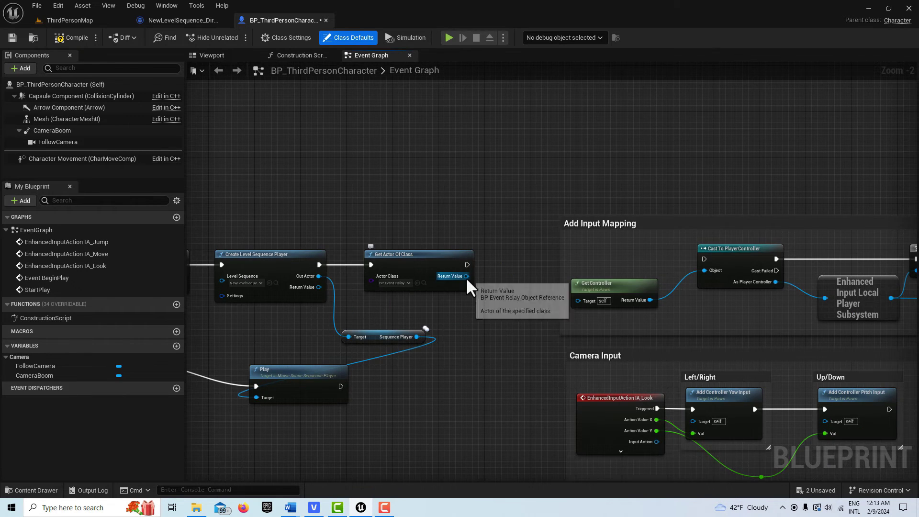
# - Add a Bind Event to Stop Play node from the relay lookup's Return Value
pyautogui.moveTo(467, 276); pyautogui.dragTo(480, 343)
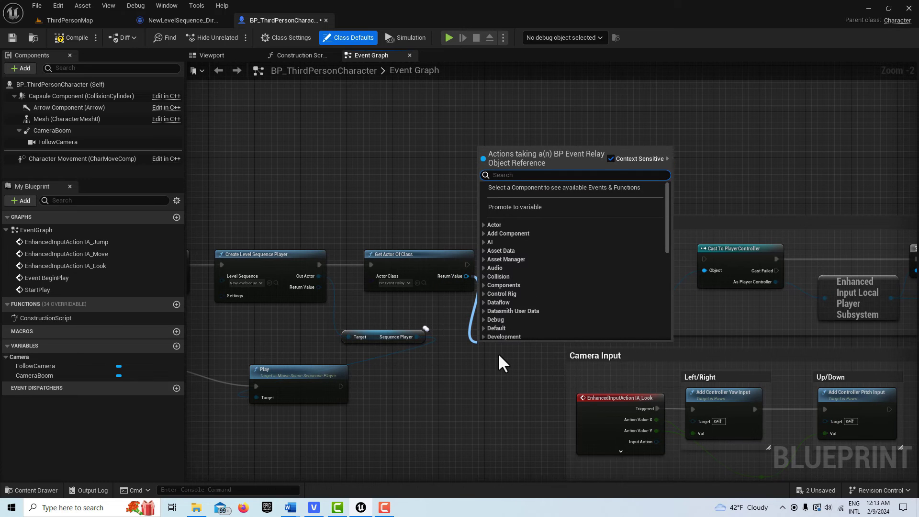
pyautogui.write('bind st')
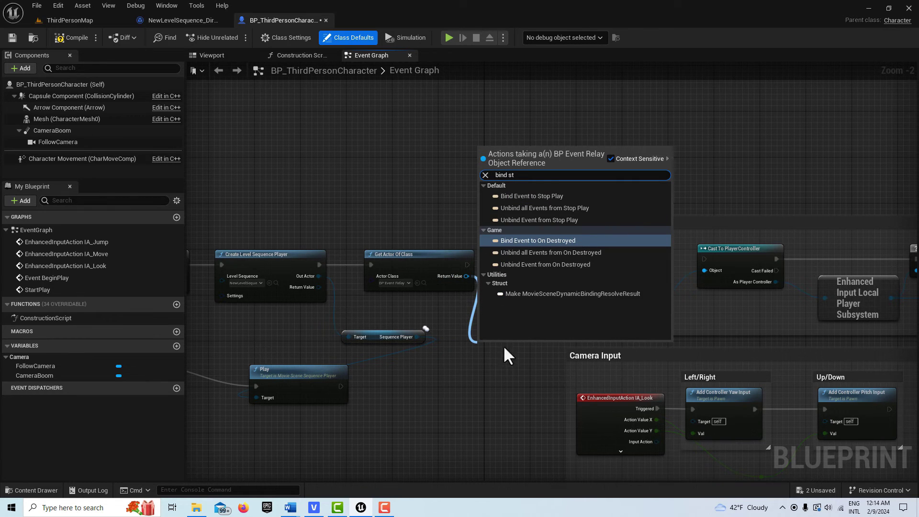
pyautogui.click(530, 195)
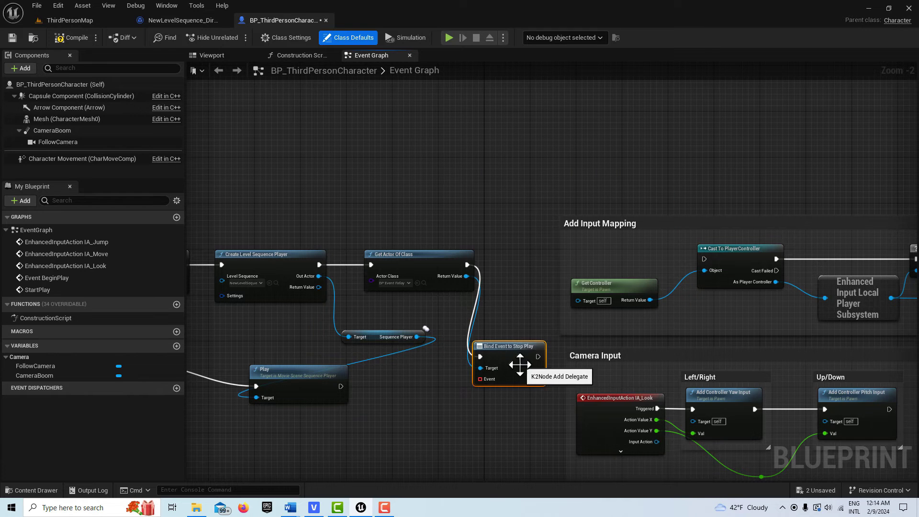
pyautogui.moveTo(520, 365); pyautogui.dragTo(423, 395)
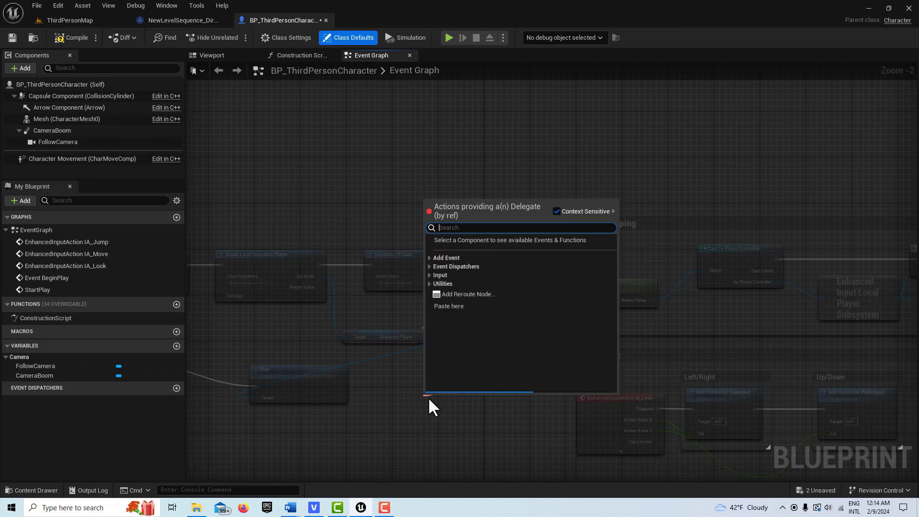
# - Create a custom event for the Stop Play binding and name it Pause
pyautogui.click(432, 257)
pyautogui.click(456, 270)
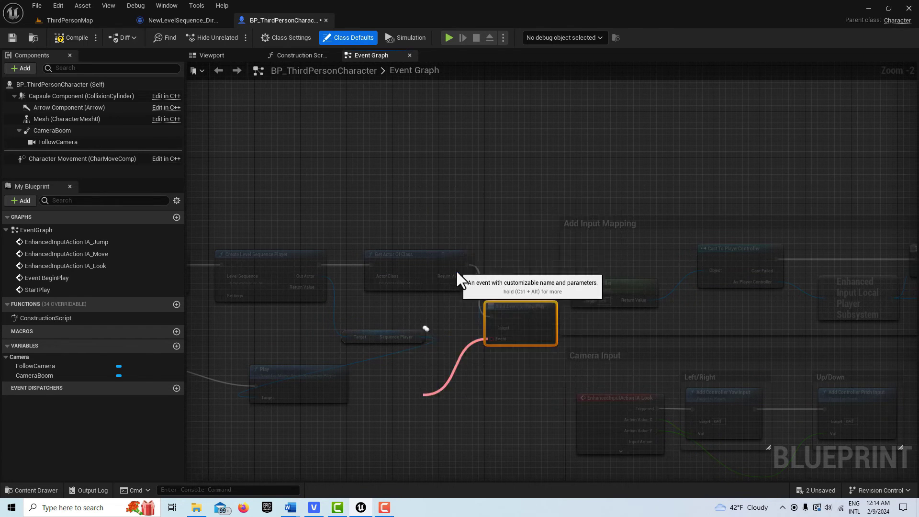
pyautogui.write('S')
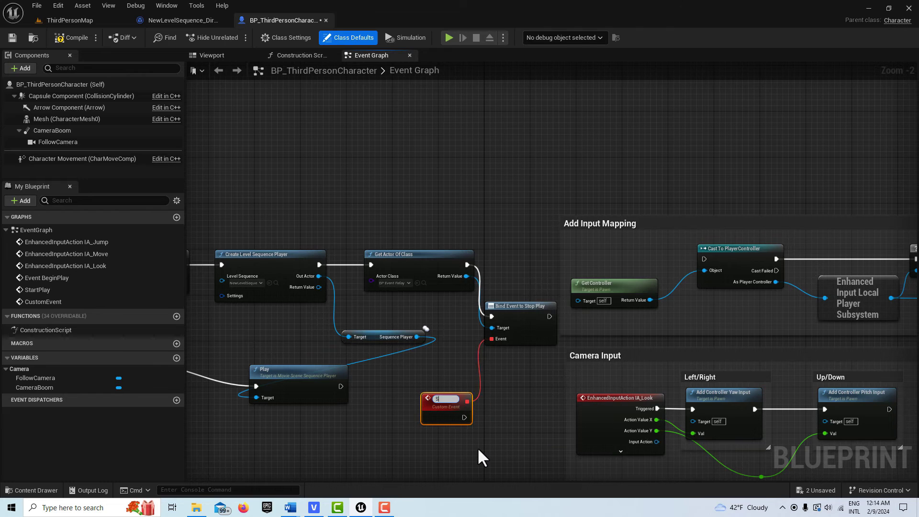
pyautogui.write('top')
pyautogui.press('BackSpace')
pyautogui.press('BackSpace')
pyautogui.press('BackSpace')
pyautogui.press('BackSpace')
pyautogui.write('Pause')
pyautogui.click(437, 432)
pyautogui.moveTo(481, 458); pyautogui.dragTo(413, 384, button='right')
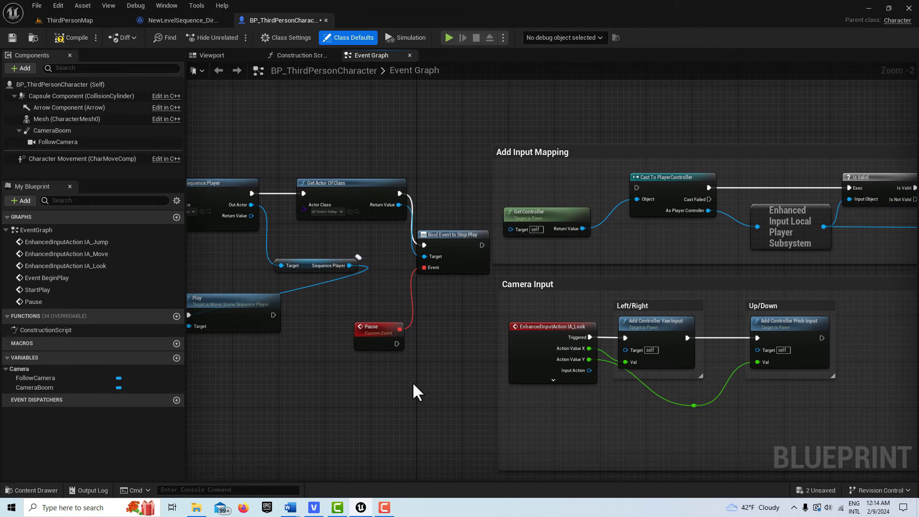
# - Place the Pause event beside Play and add a Pause (SequencePlayer) call from the Sequence Player output
pyautogui.click(372, 329)
pyautogui.moveTo(372, 329); pyautogui.dragTo(295, 367)
pyautogui.moveTo(352, 291); pyautogui.dragTo(377, 297, button='right')
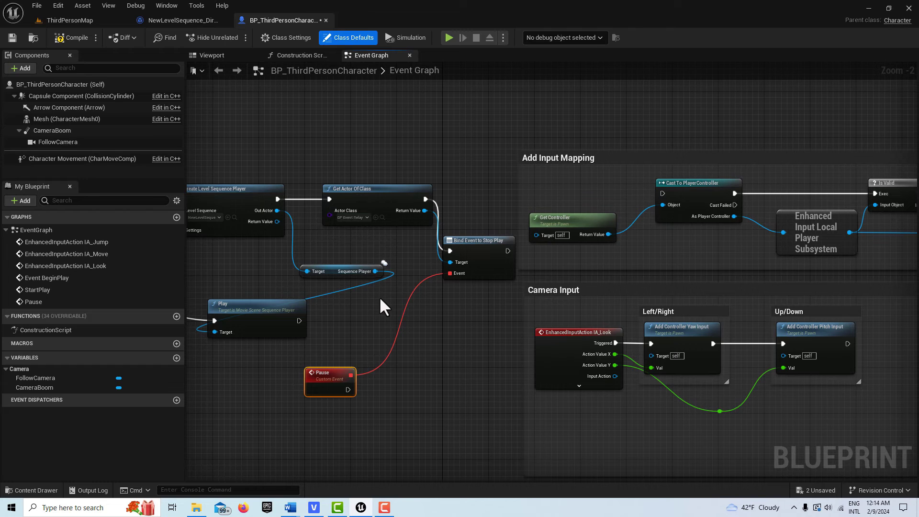
pyautogui.moveTo(376, 271); pyautogui.dragTo(408, 355)
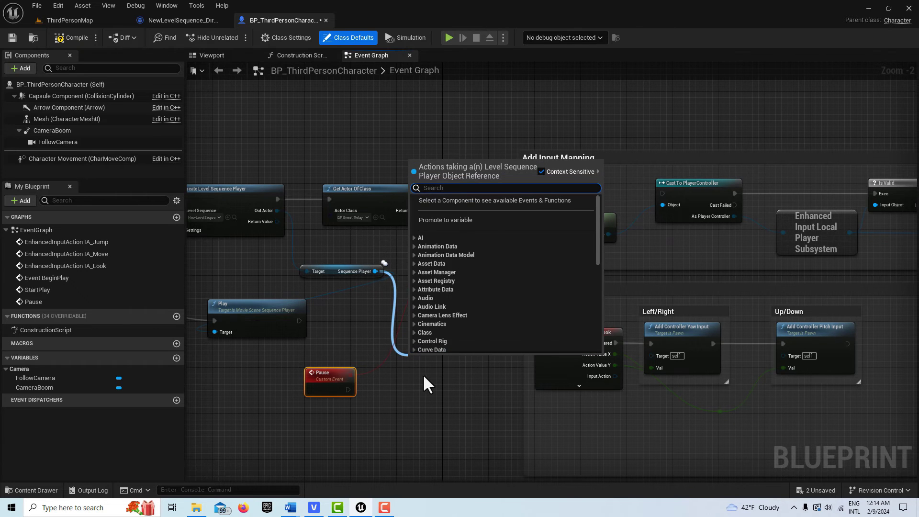
pyautogui.write('paus')
pyautogui.click(468, 277)
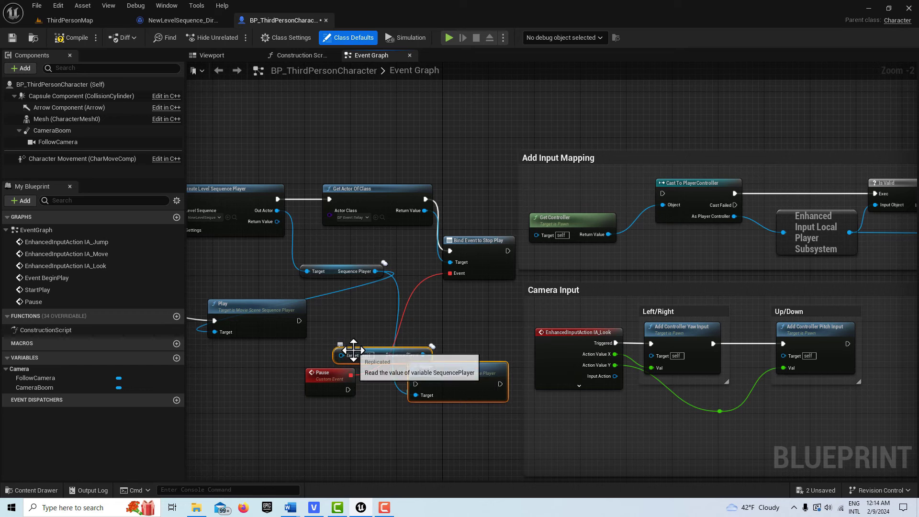
# - Arrange the getter and Pause call, then wire the Pause event's exec into the Pause call
pyautogui.moveTo(354, 355); pyautogui.dragTo(365, 330)
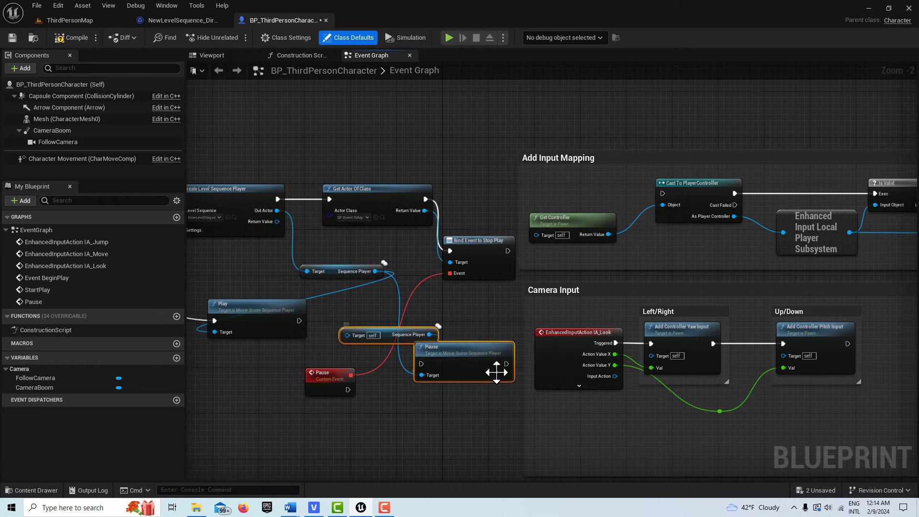
pyautogui.moveTo(479, 364); pyautogui.dragTo(473, 360)
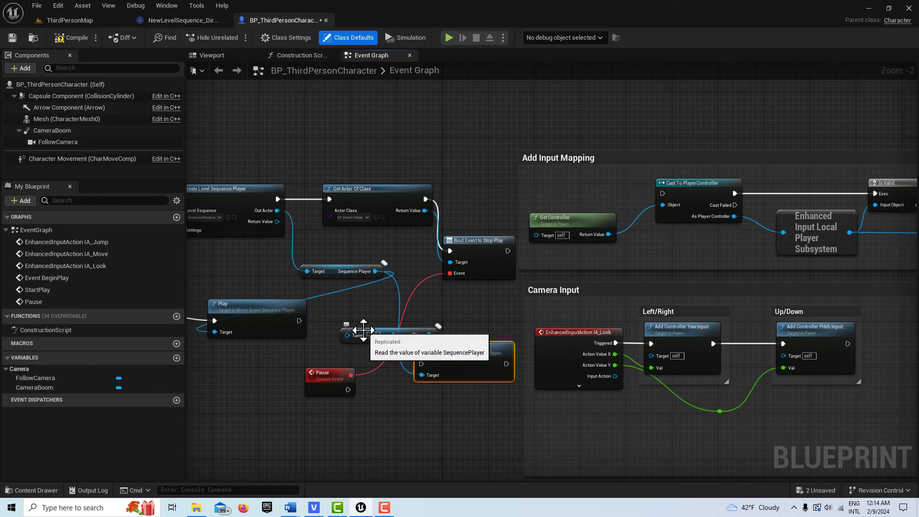
pyautogui.moveTo(363, 334); pyautogui.dragTo(345, 312)
pyautogui.moveTo(471, 350); pyautogui.dragTo(477, 370)
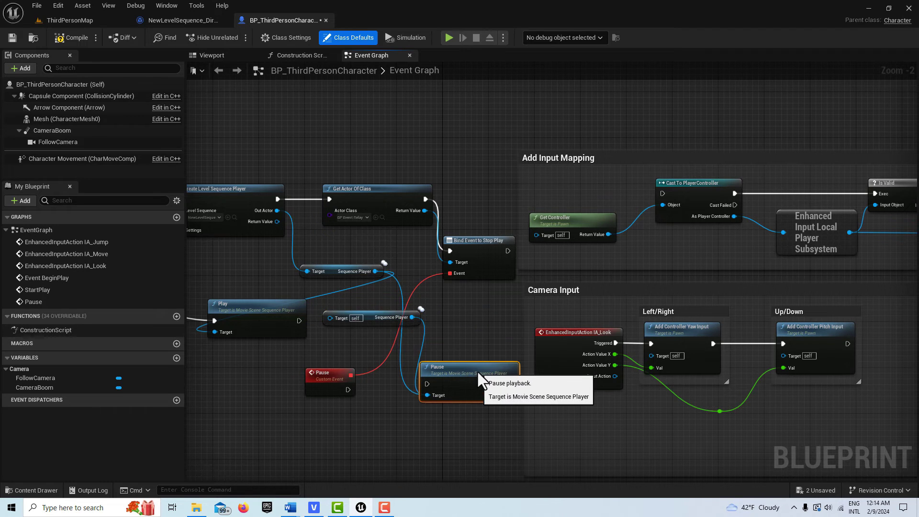
pyautogui.moveTo(348, 390); pyautogui.dragTo(428, 384)
pyautogui.scroll(-2, 537, 380)
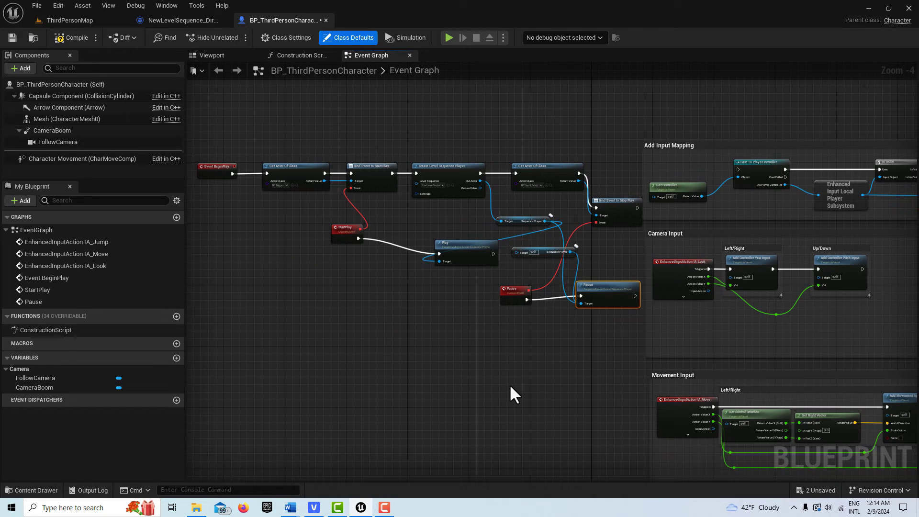
# - Add a Keyboard Events P key node in empty graph space beside the sequence nodes
pyautogui.moveTo(308, 333); pyautogui.dragTo(398, 333, button='right')
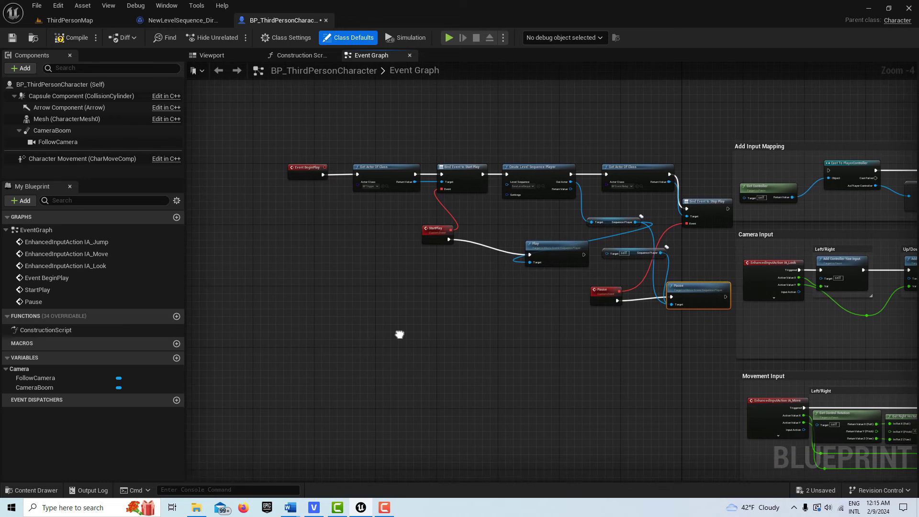
pyautogui.rightClick(334, 319)
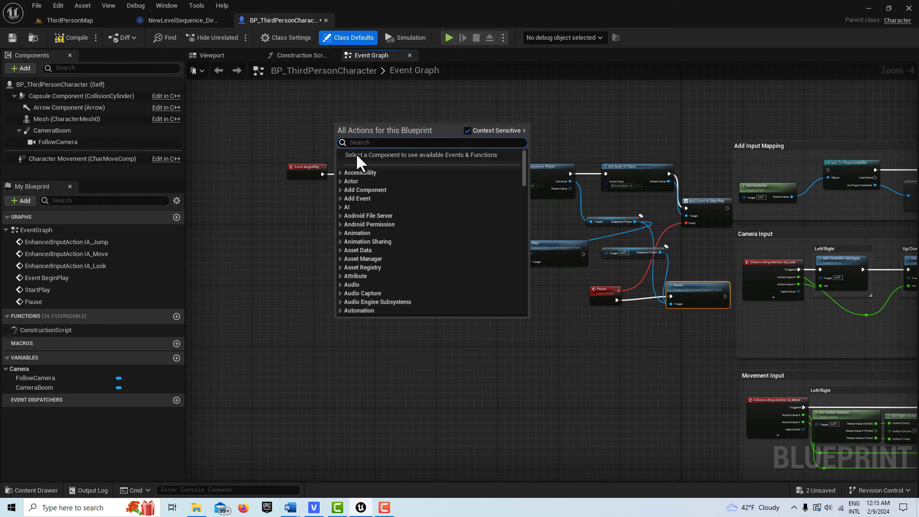
pyautogui.write('keyboard')
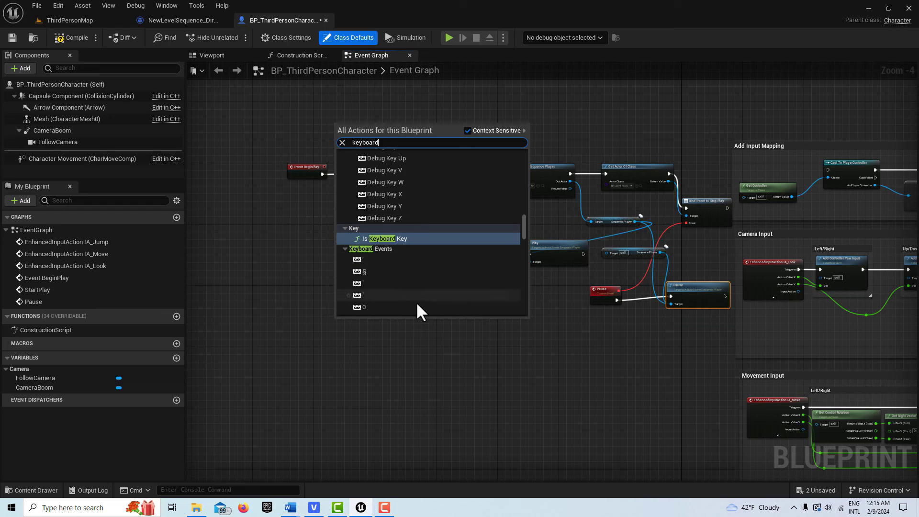
pyautogui.scroll(-2, 415, 301)
pyautogui.scroll(-10, 418, 284)
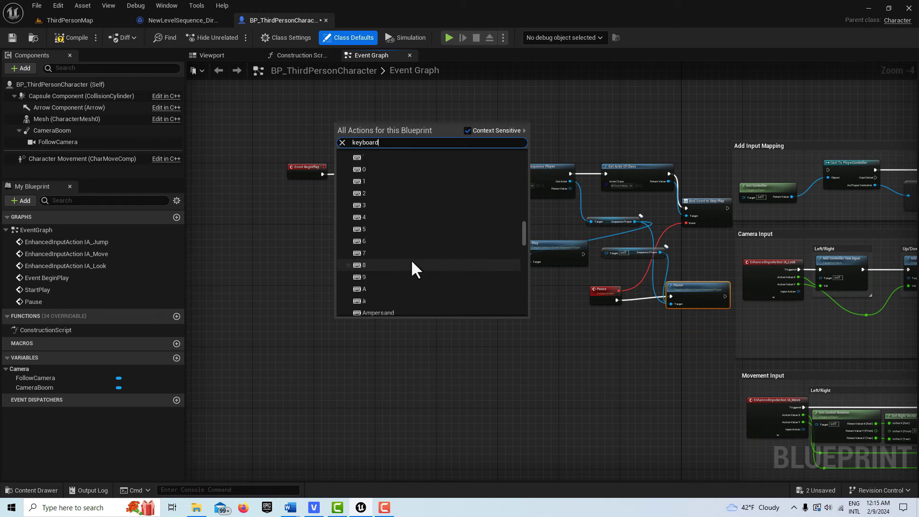
pyautogui.scroll(-10, 406, 257)
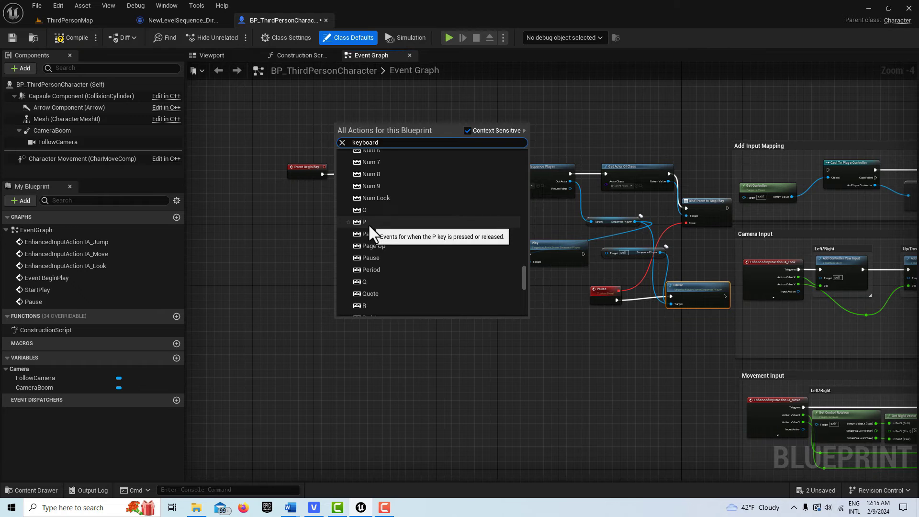
pyautogui.click(369, 222)
pyautogui.moveTo(412, 313); pyautogui.dragTo(381, 316, button='right')
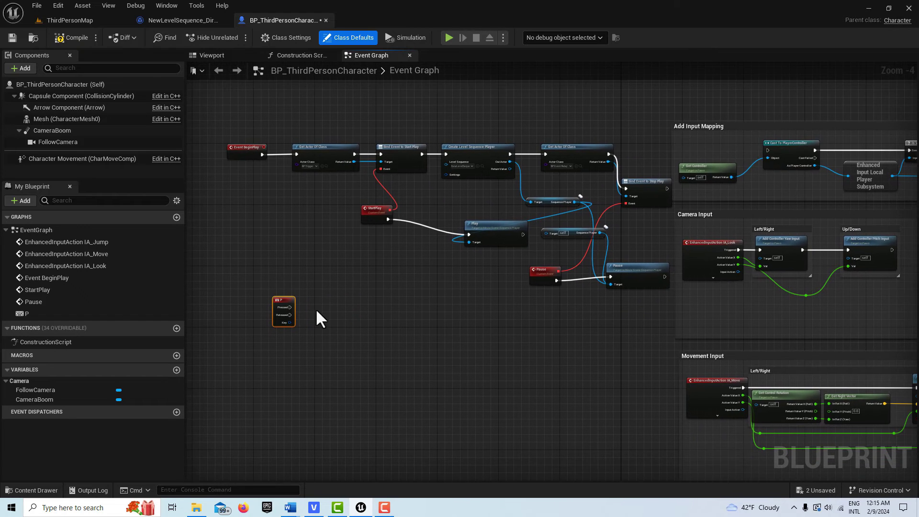
pyautogui.moveTo(289, 301); pyautogui.dragTo(380, 283)
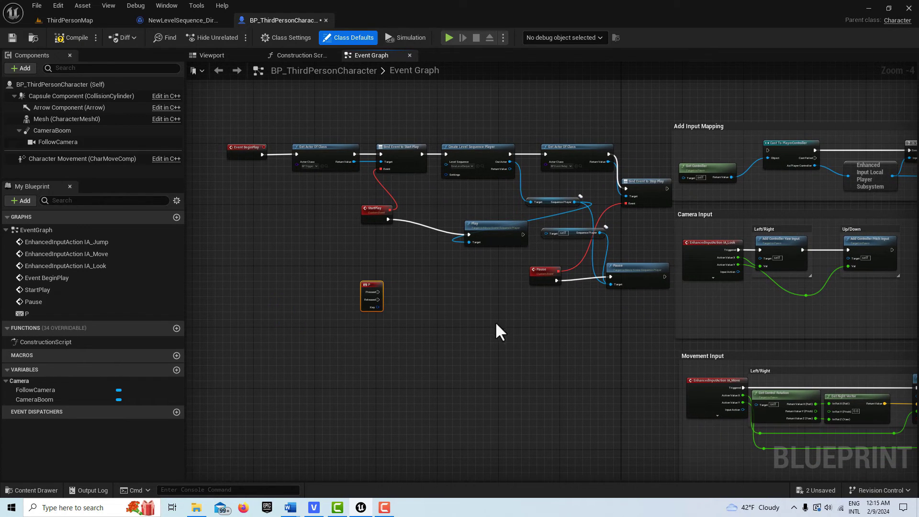
pyautogui.moveTo(495, 329); pyautogui.dragTo(433, 407, button='right')
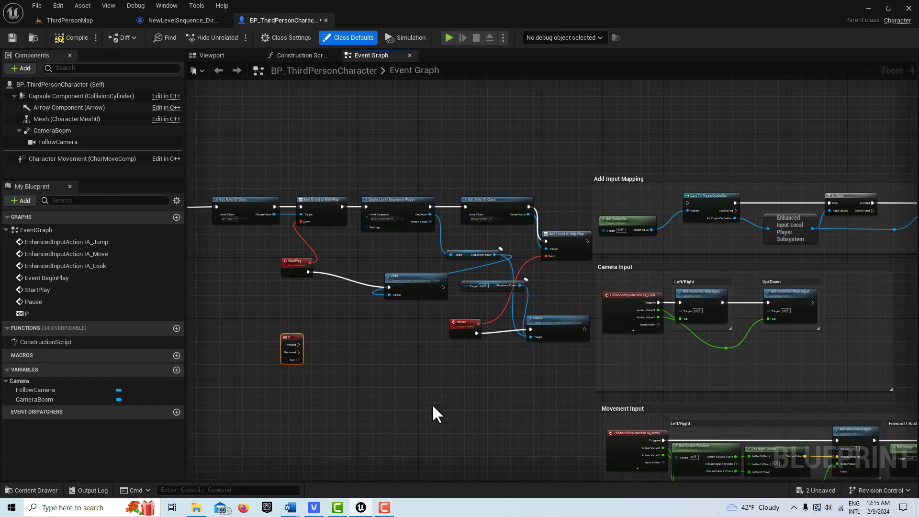
pyautogui.scroll(2, 510, 267)
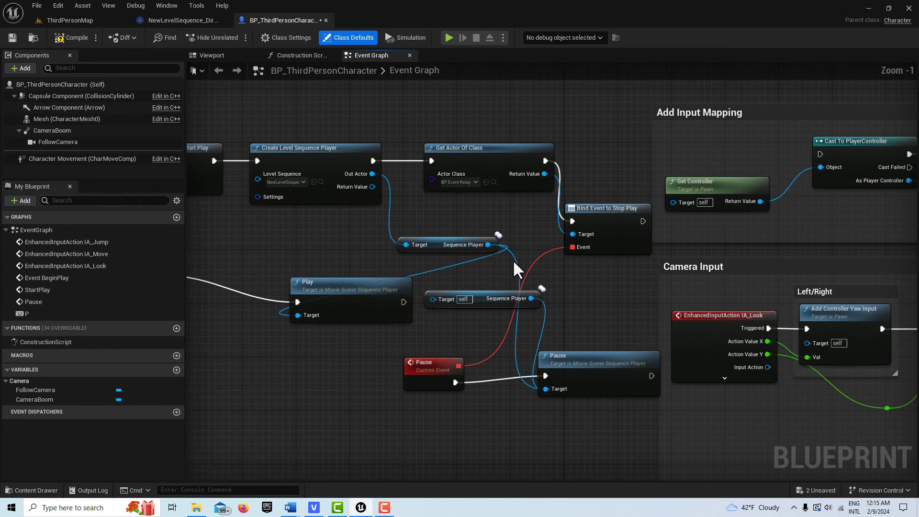
pyautogui.scroll(1, 513, 260)
# - Remove the extra Sequence Player getters and wire P's Pressed pin to a new Play call
pyautogui.moveTo(613, 253); pyautogui.dragTo(524, 398)
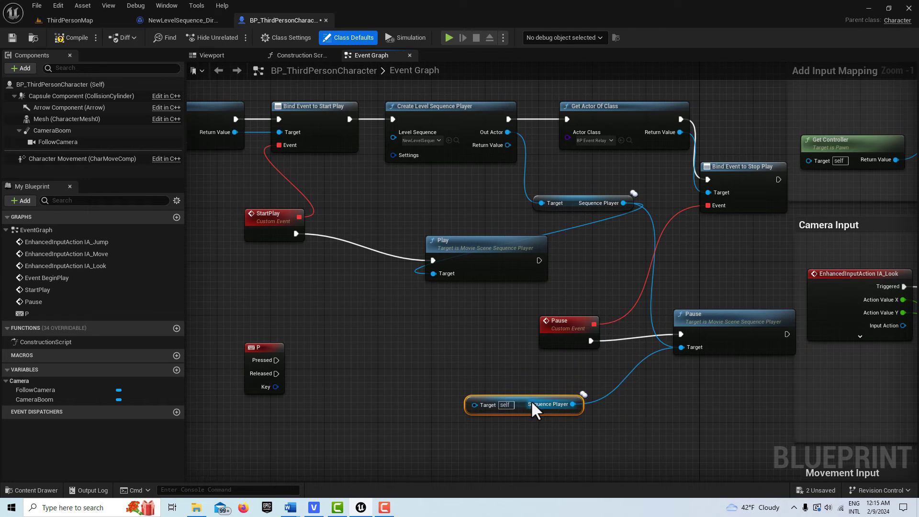
pyautogui.keyDown('alt'); pyautogui.click(574, 405); pyautogui.keyUp('alt')
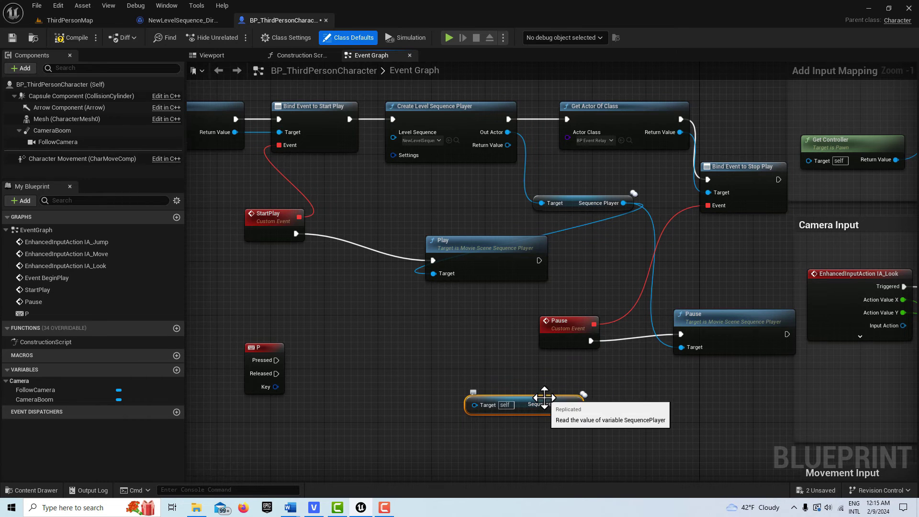
pyautogui.press('Delete')
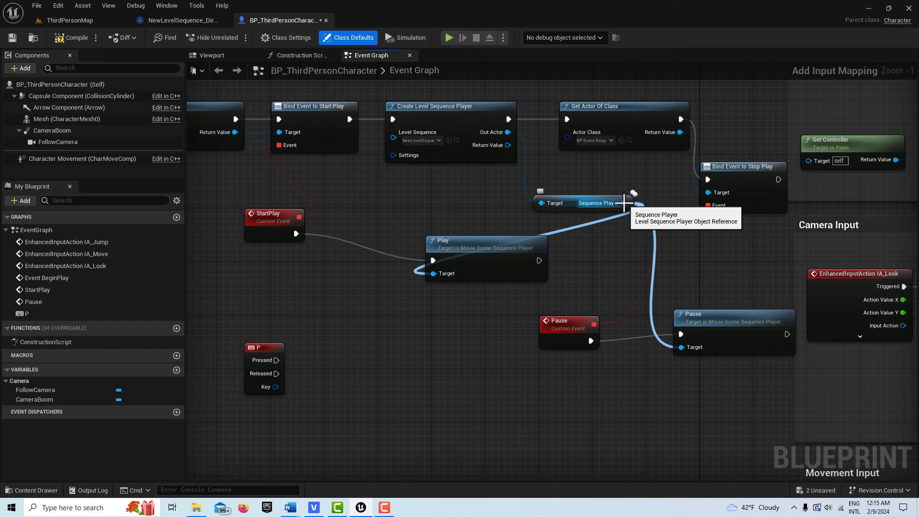
pyautogui.moveTo(624, 203); pyautogui.dragTo(424, 362)
pyautogui.write('play')
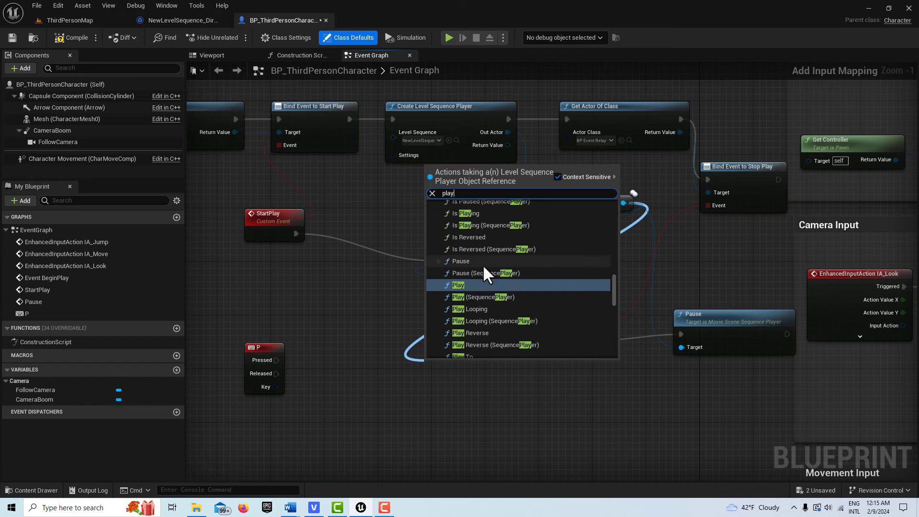
pyautogui.click(476, 296)
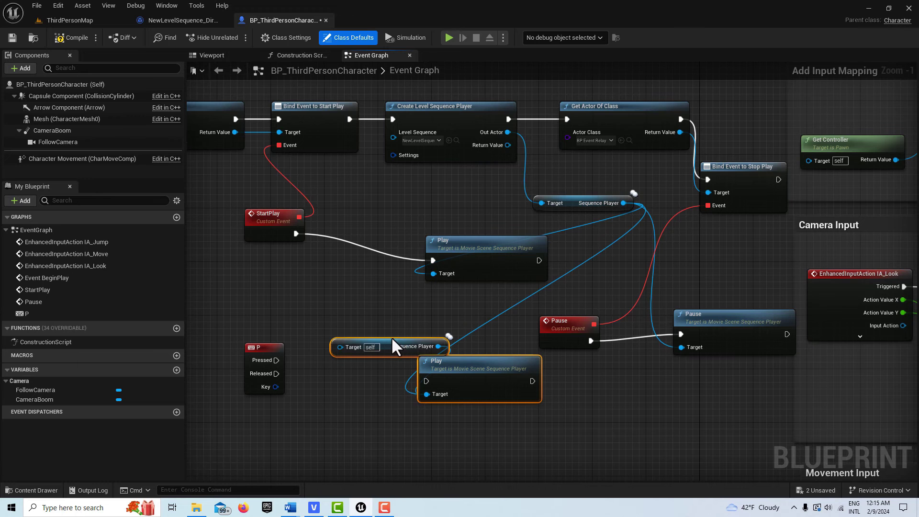
pyautogui.moveTo(382, 341); pyautogui.dragTo(335, 326)
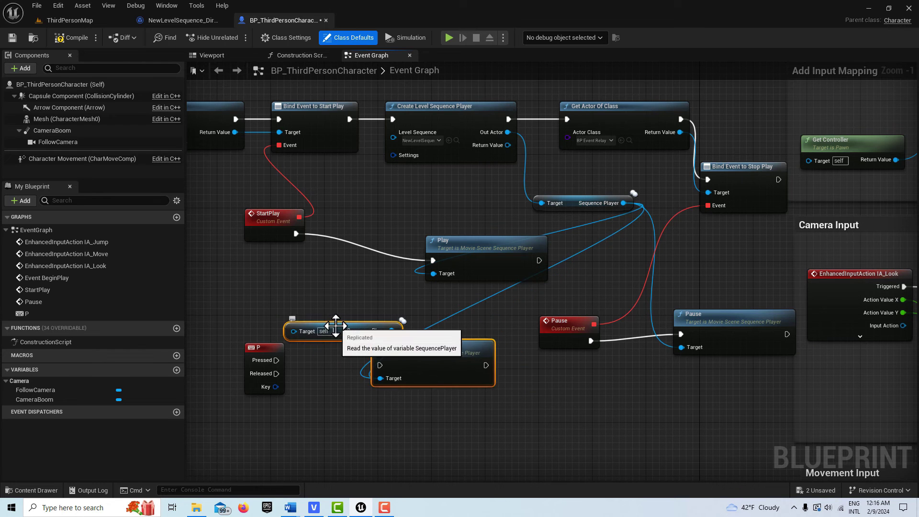
pyautogui.click(336, 326)
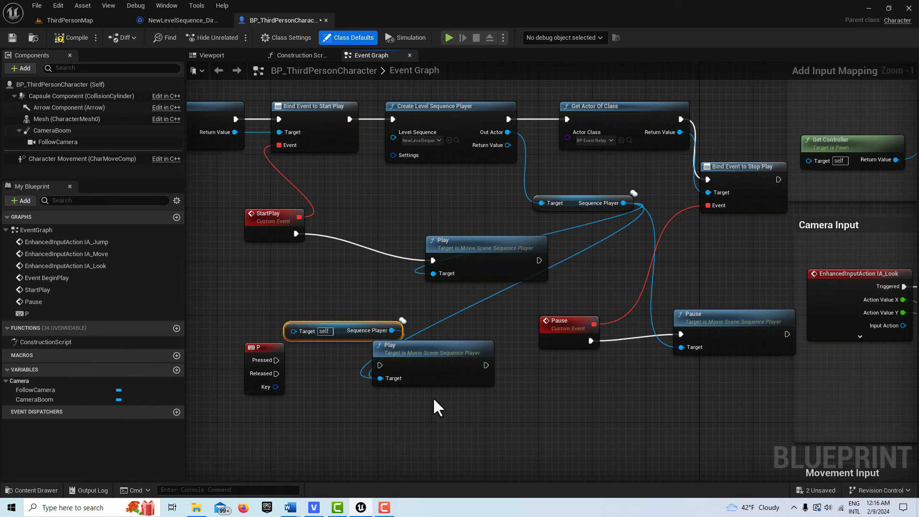
pyautogui.press('Delete')
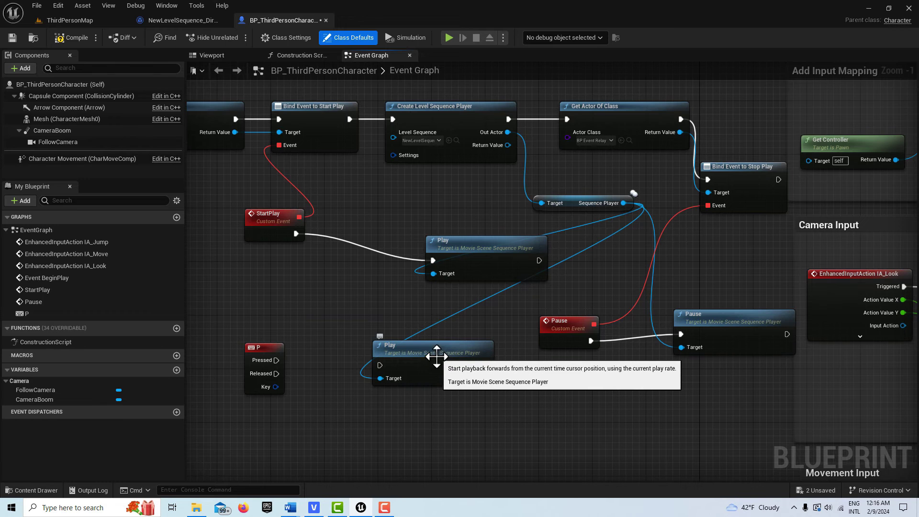
pyautogui.moveTo(436, 356); pyautogui.dragTo(437, 365)
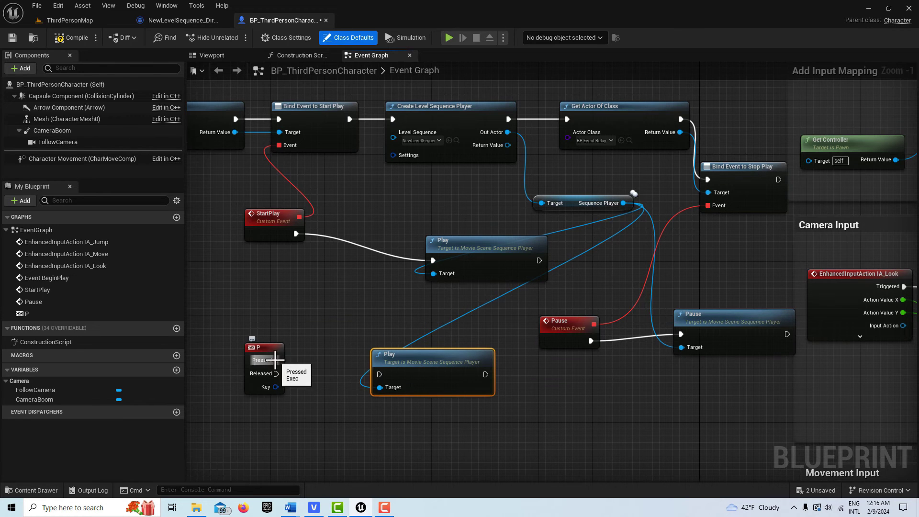
pyautogui.moveTo(277, 360); pyautogui.dragTo(379, 373)
# - Connect Bind Event to Stop Play into Cast To PlayerController beside Add Input Mapping
pyautogui.scroll(-1, 565, 427)
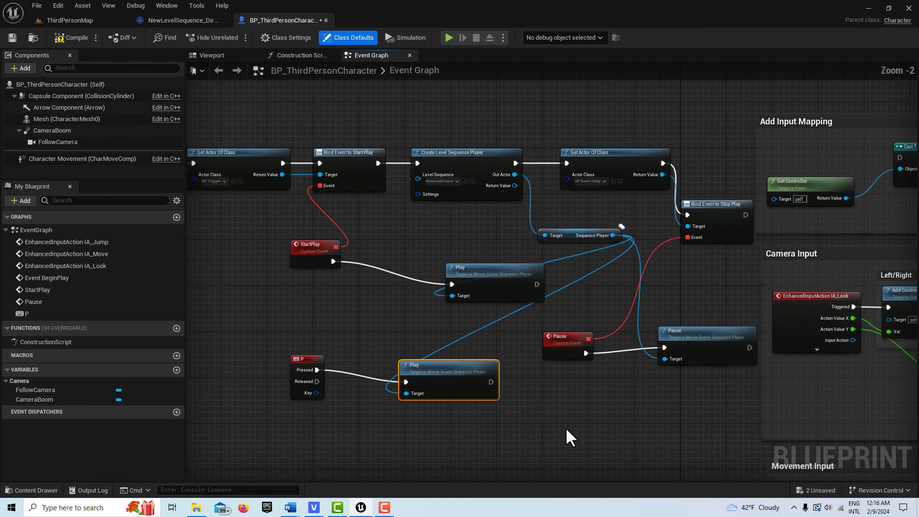
pyautogui.scroll(-1, 586, 416)
pyautogui.moveTo(608, 418); pyautogui.dragTo(483, 409, button='right')
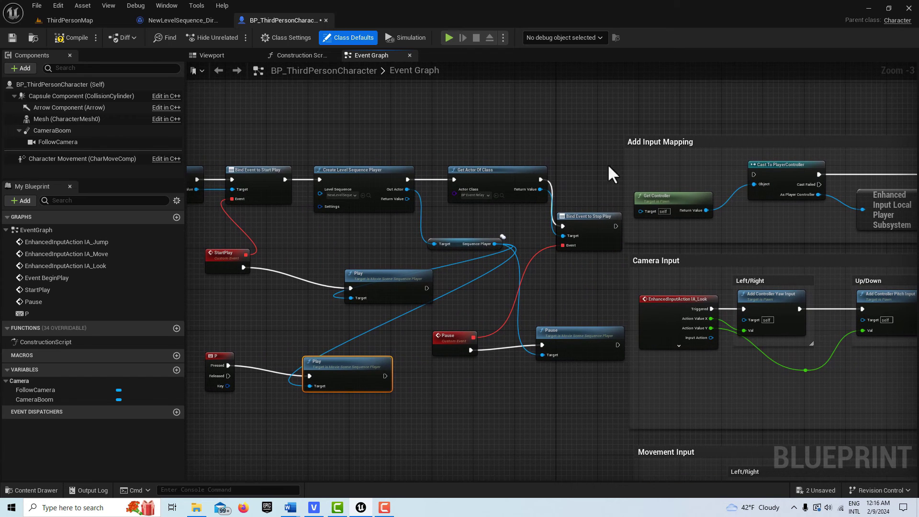
pyautogui.moveTo(596, 216); pyautogui.dragTo(754, 174)
pyautogui.moveTo(567, 266); pyautogui.dragTo(750, 265, button='right')
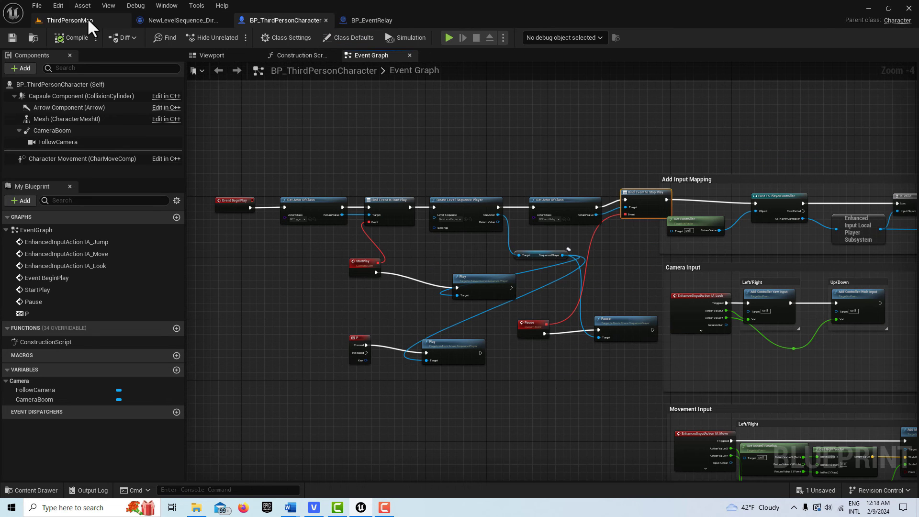
# - Playtest ThirdPersonMap, walking up the ramp onto the trigger to watch the cutscene, then exit with Esc
pyautogui.click(87, 18)
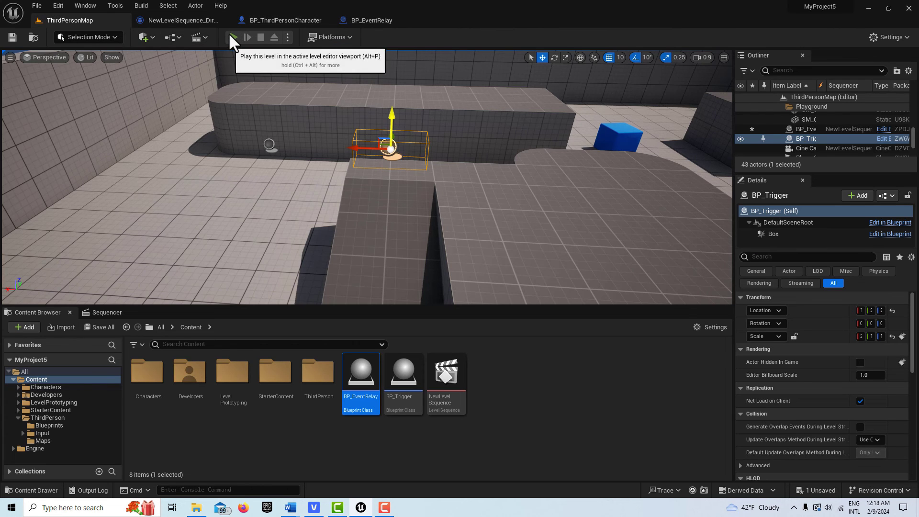
pyautogui.click(230, 35)
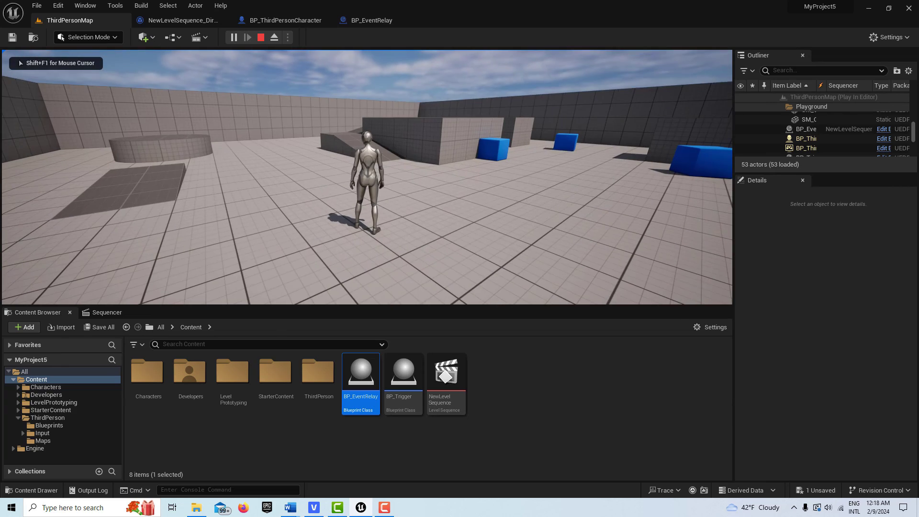
pyautogui.press('w')
pyautogui.press('w')
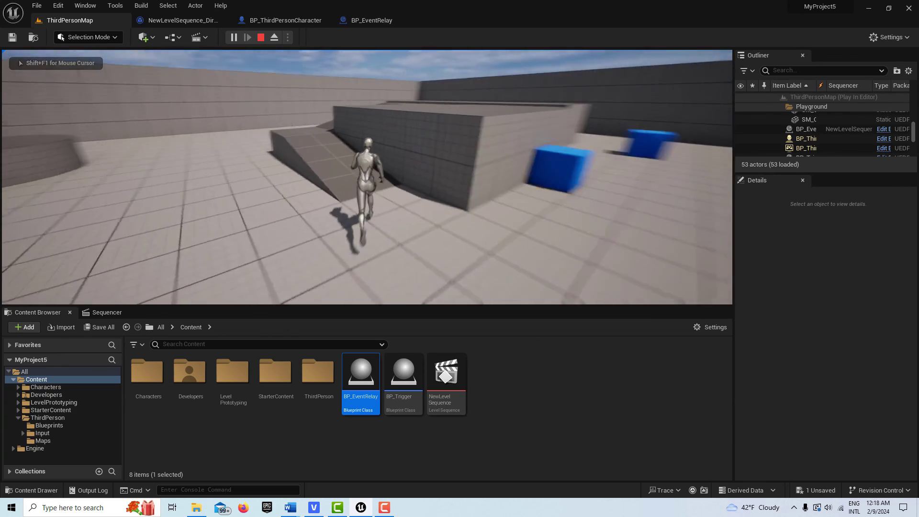
pyautogui.press('w')
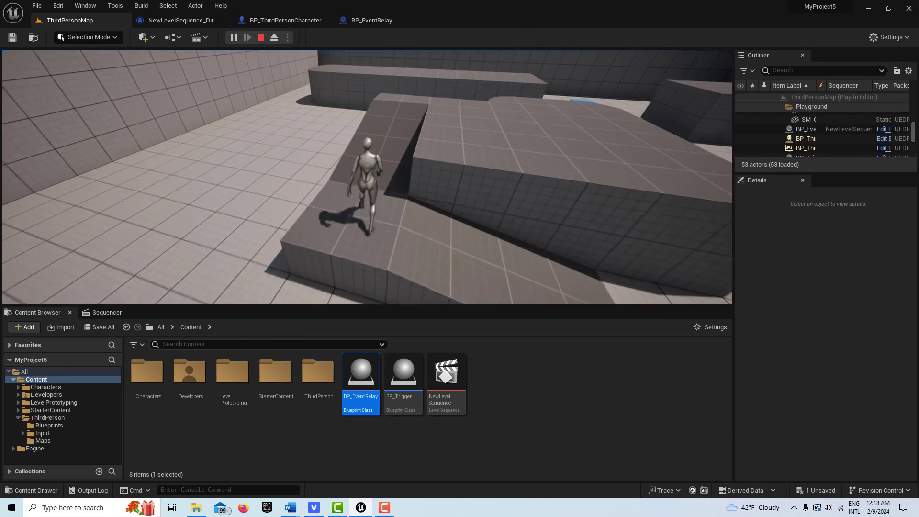
pyautogui.press('w')
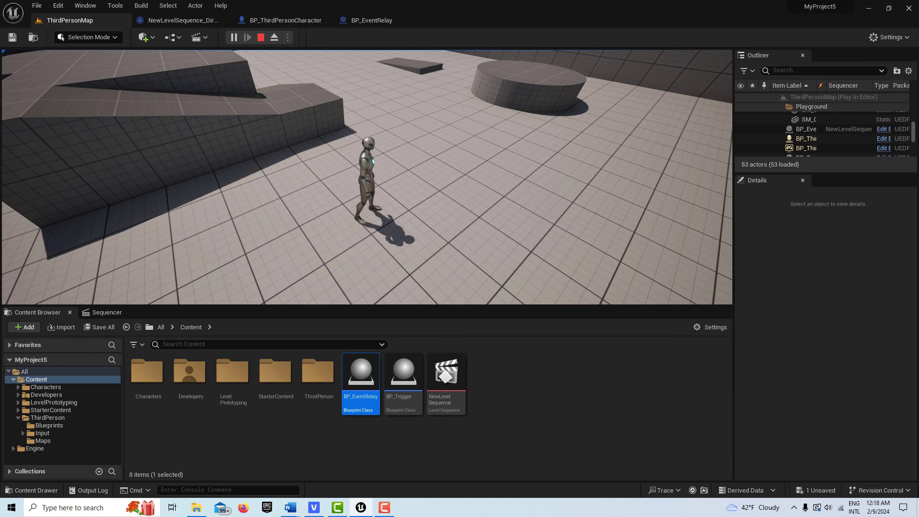
pyautogui.press('Escape')
# - Check the BP_ThirdPersonCharacter Event Graph, then return to the ThirdPersonMap level editor
pyautogui.click(291, 20)
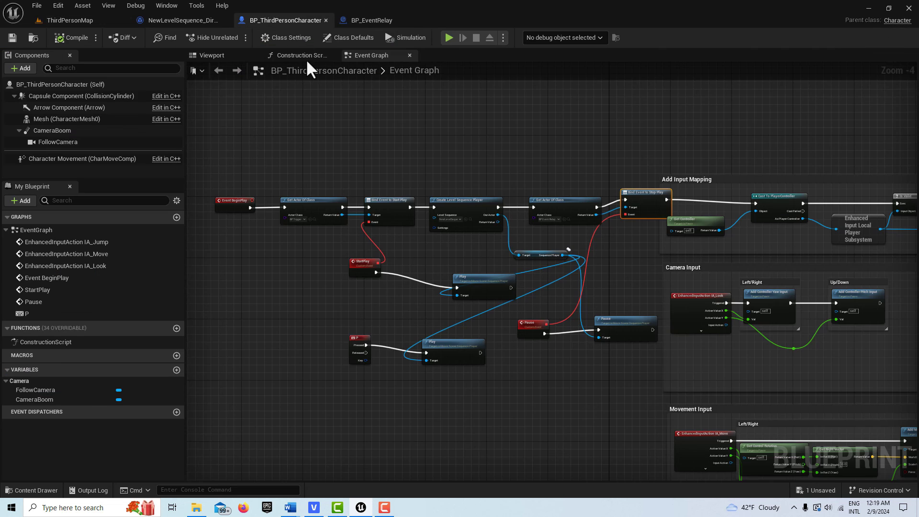
pyautogui.moveTo(401, 158); pyautogui.dragTo(471, 164, button='right')
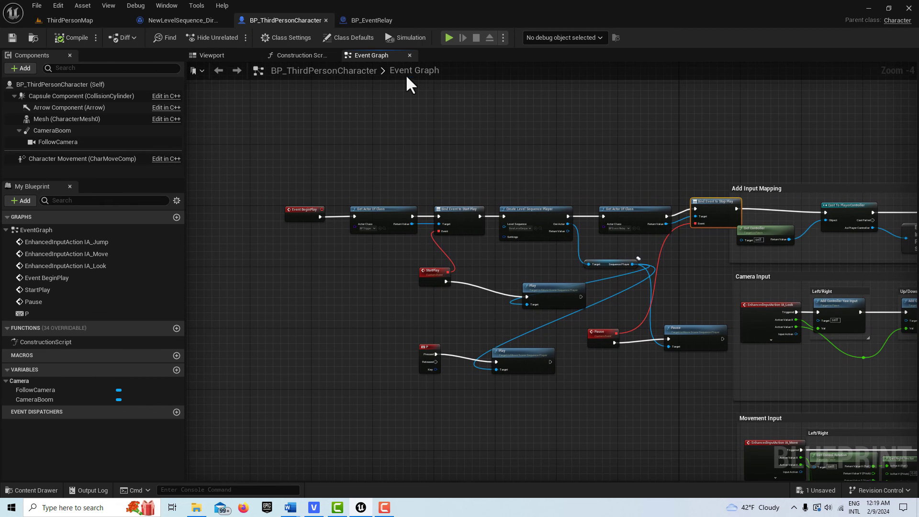
pyautogui.click(85, 20)
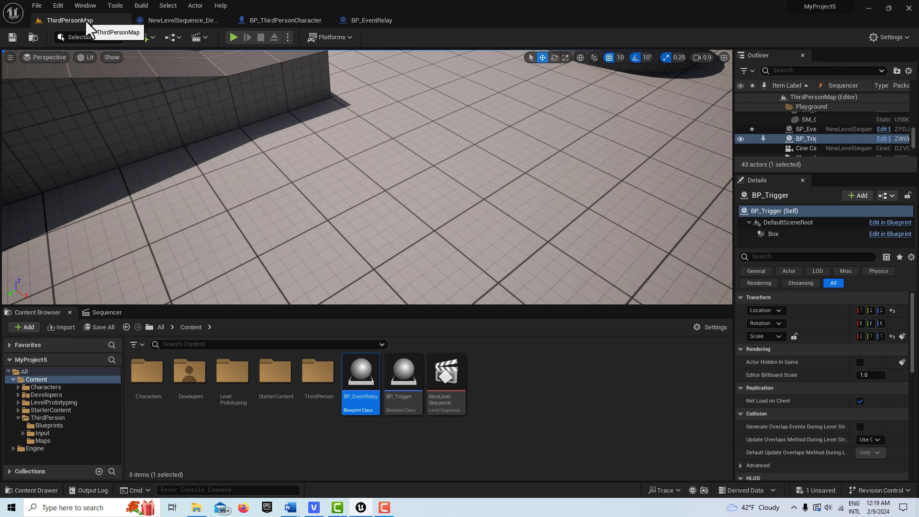
# - In BP_Trigger, insert a Do Once node before Call Start Play, then compile and save
pyautogui.doubleClick(398, 390)
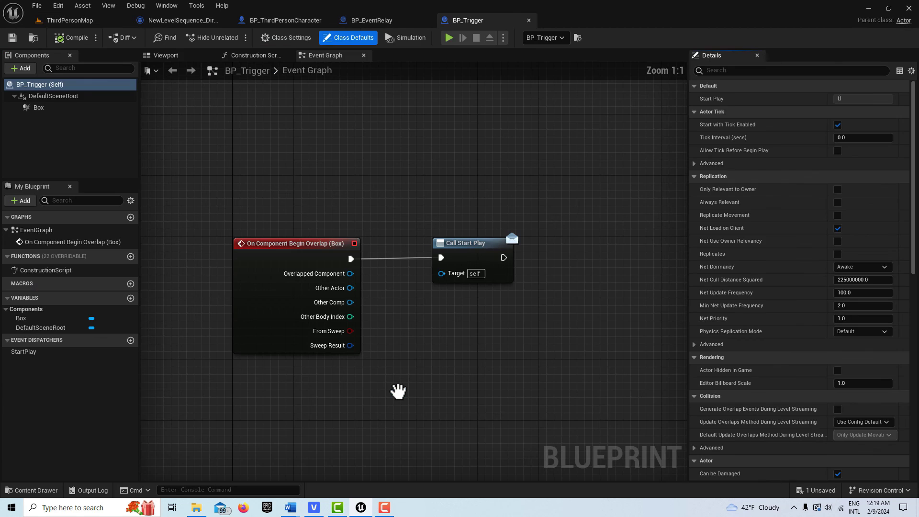
pyautogui.moveTo(466, 242); pyautogui.dragTo(542, 243)
pyautogui.moveTo(351, 259); pyautogui.dragTo(378, 275)
pyautogui.moveTo(378, 275); pyautogui.dragTo(399, 285)
pyautogui.write('do')
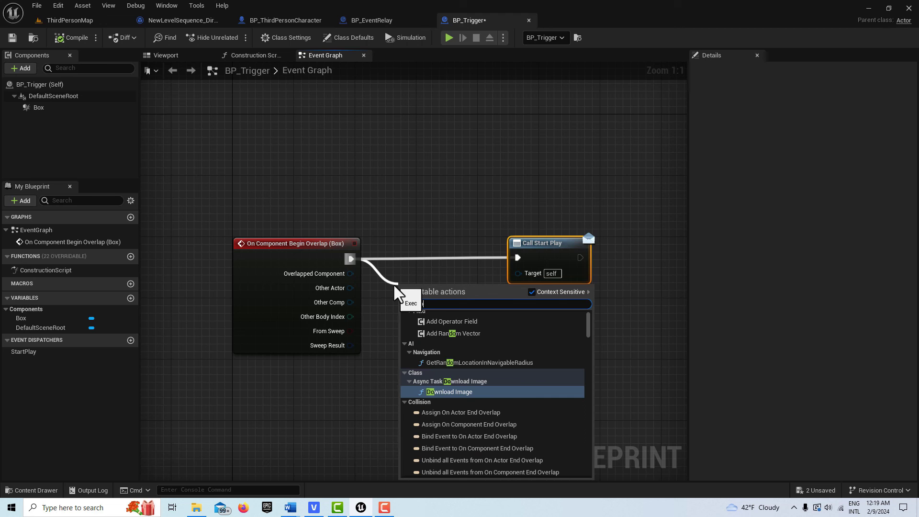
pyautogui.write(' once')
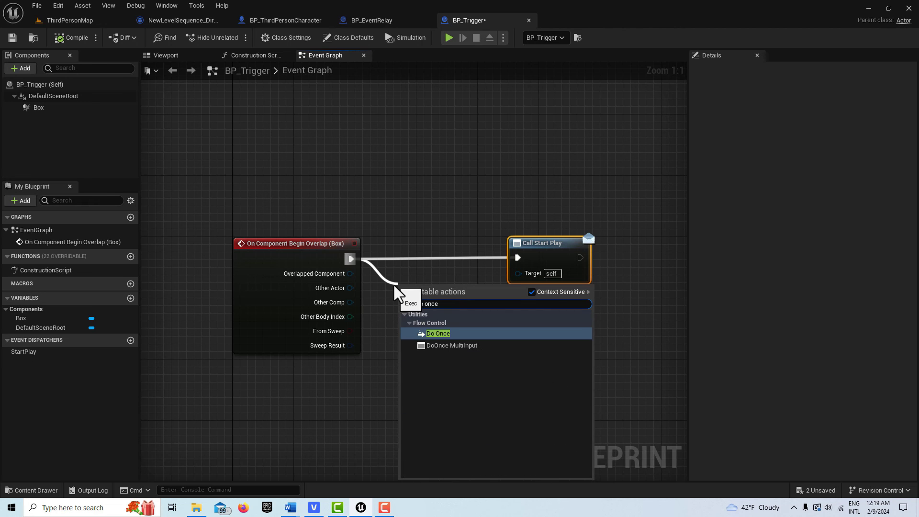
pyautogui.click(452, 335)
pyautogui.click(72, 41)
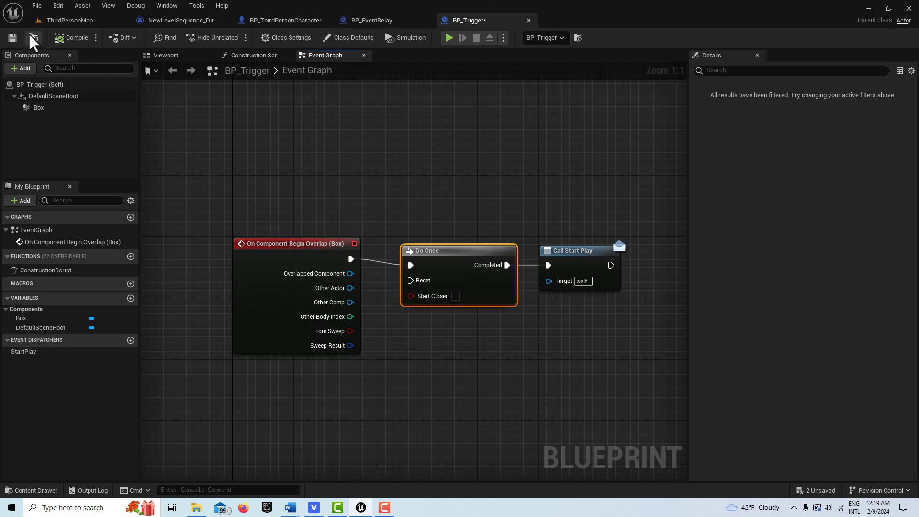
pyautogui.click(12, 39)
# - Play ThirdPersonMap again and run onto the platform to set off the cutscene
pyautogui.click(61, 21)
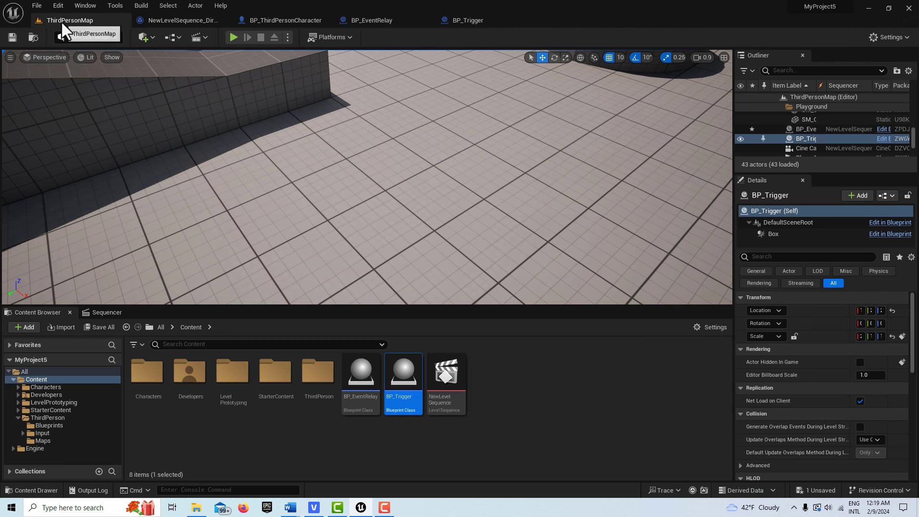
pyautogui.click(234, 37)
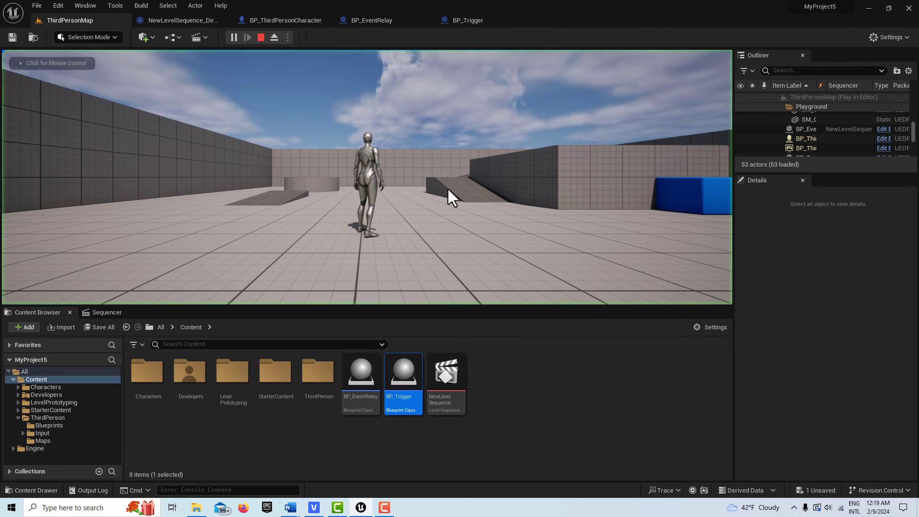
pyautogui.press('w')
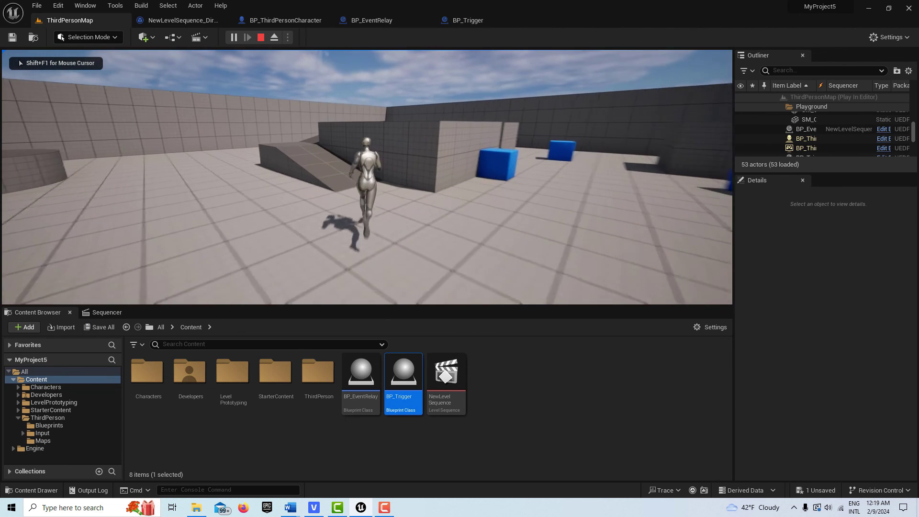
pyautogui.press('w')
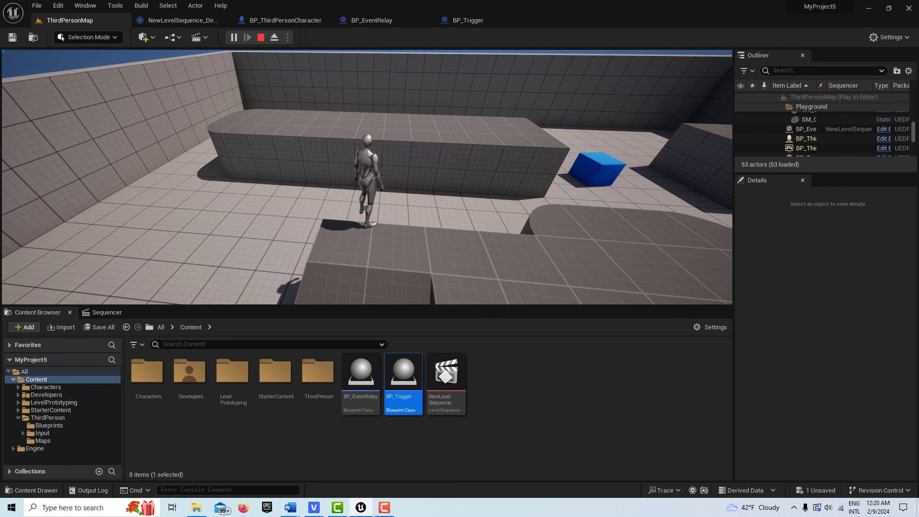
# - Walk back across the platform toward the blue cube to confirm the cutscene doesn't repeat
pyautogui.press('w')
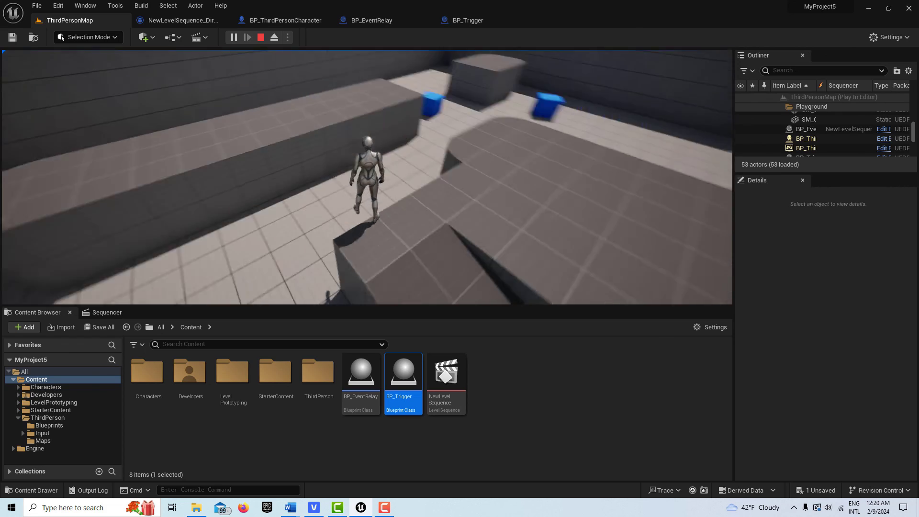
pyautogui.press('w')
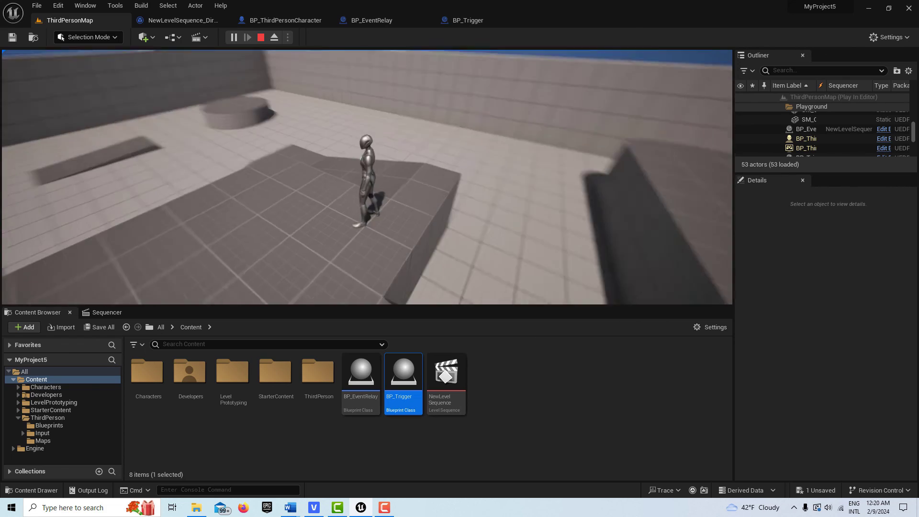
pyautogui.press('w')
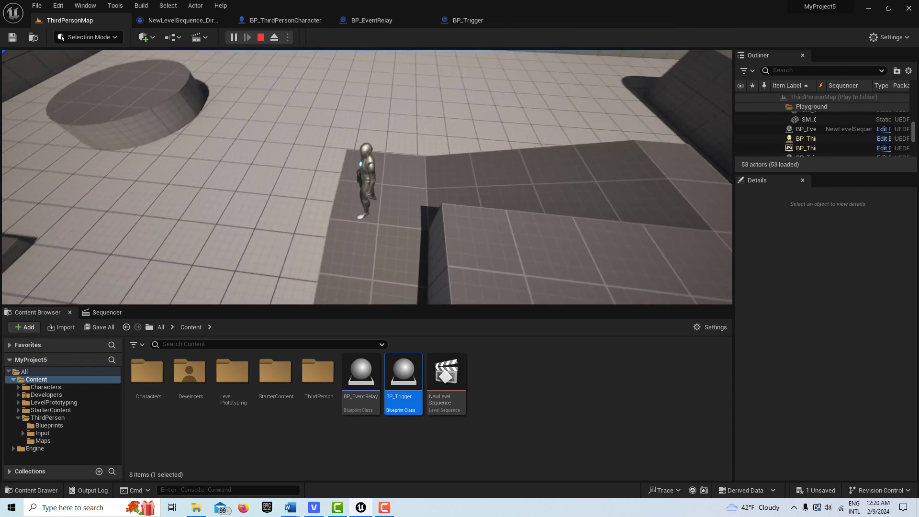
pyautogui.press('w')
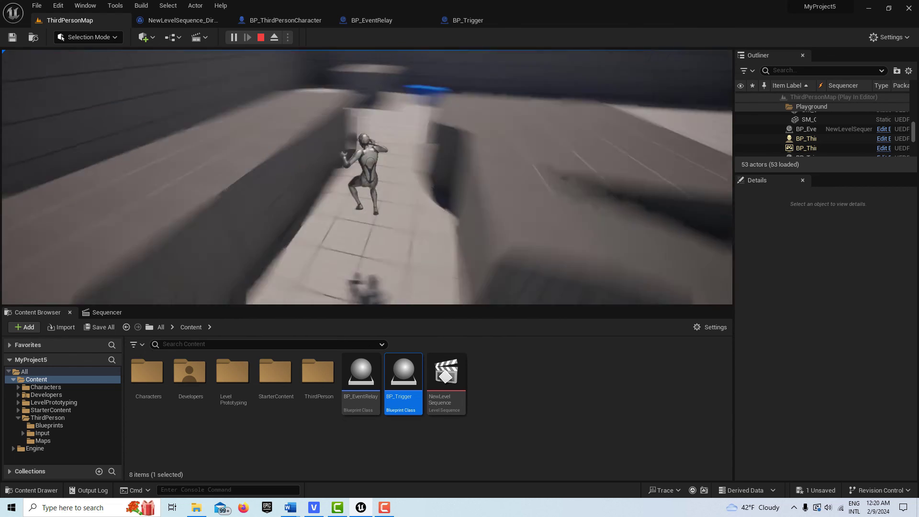